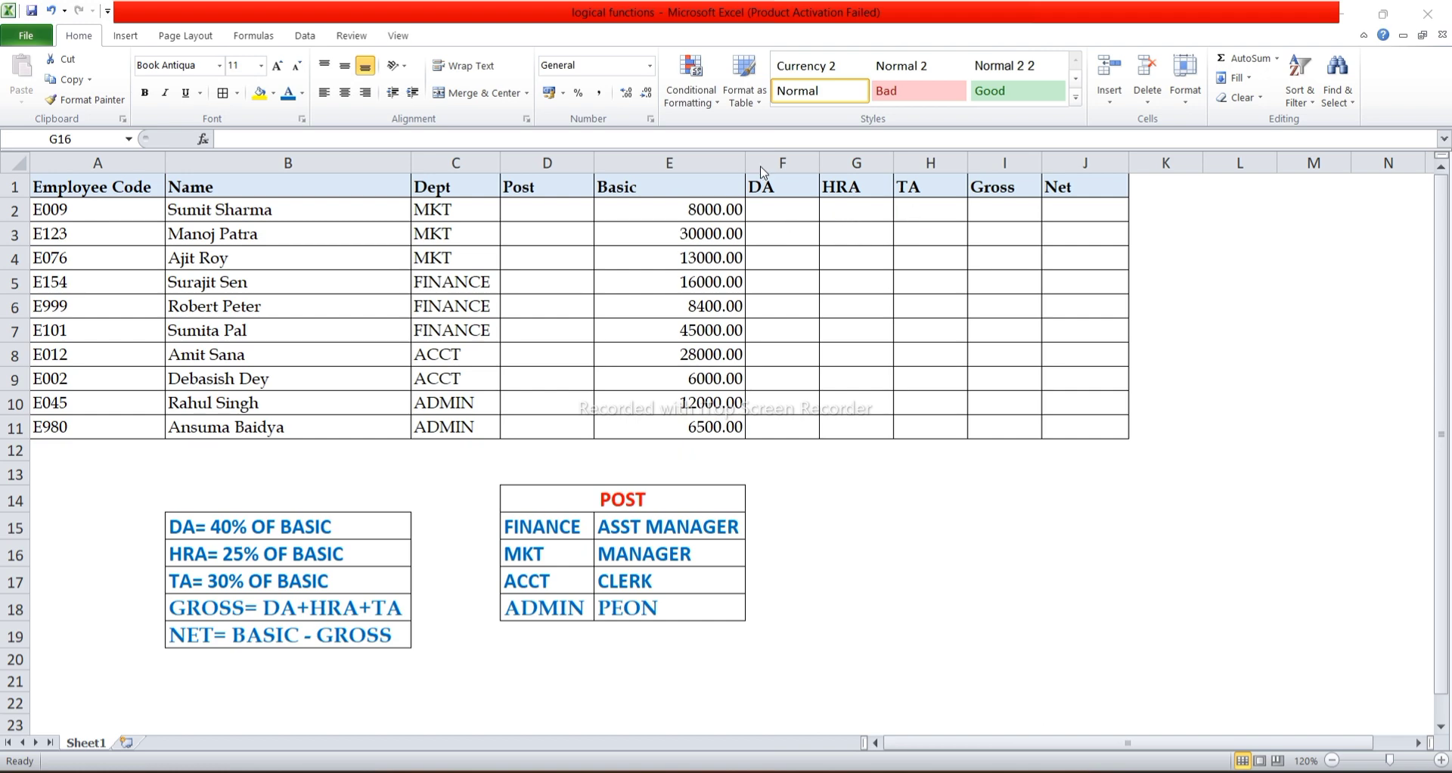
click(772, 281)
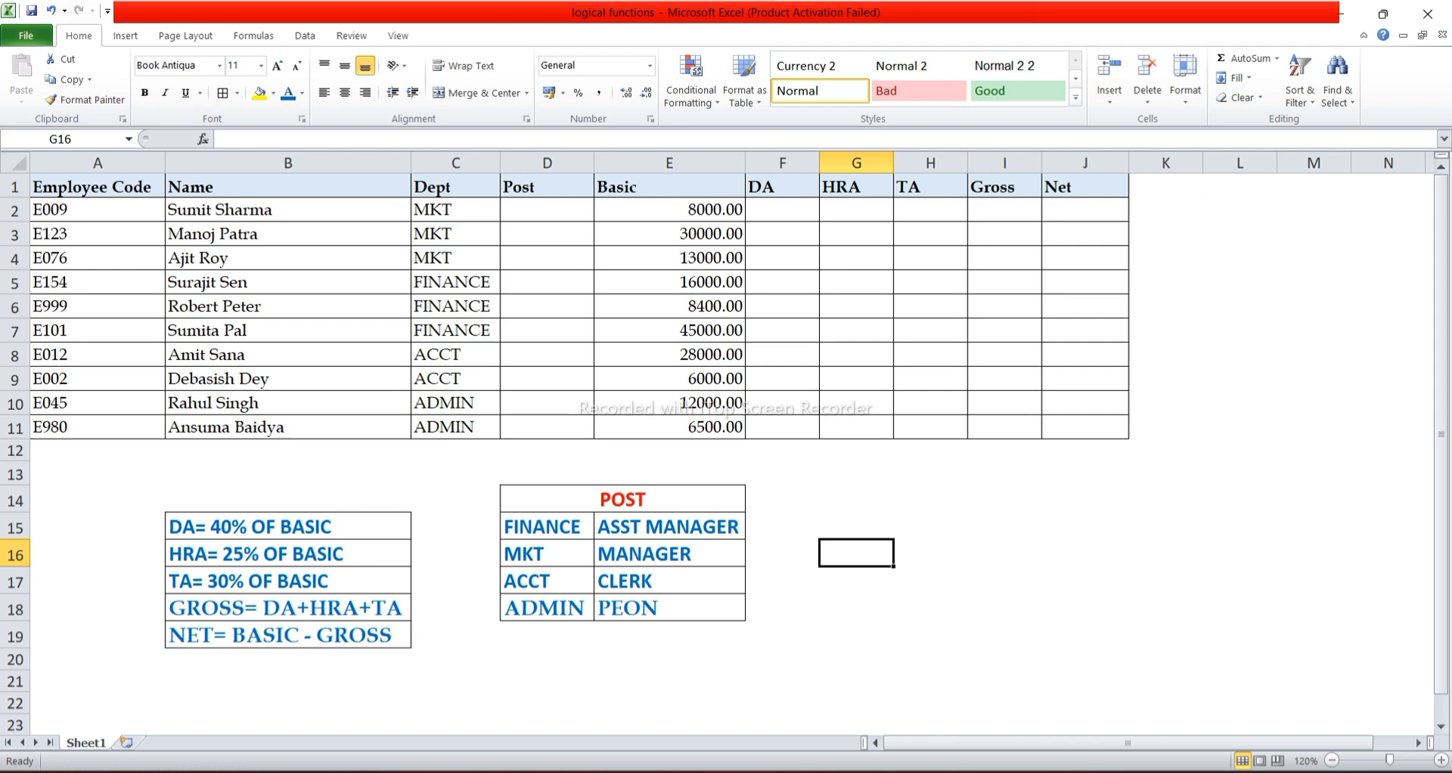
click(782, 581)
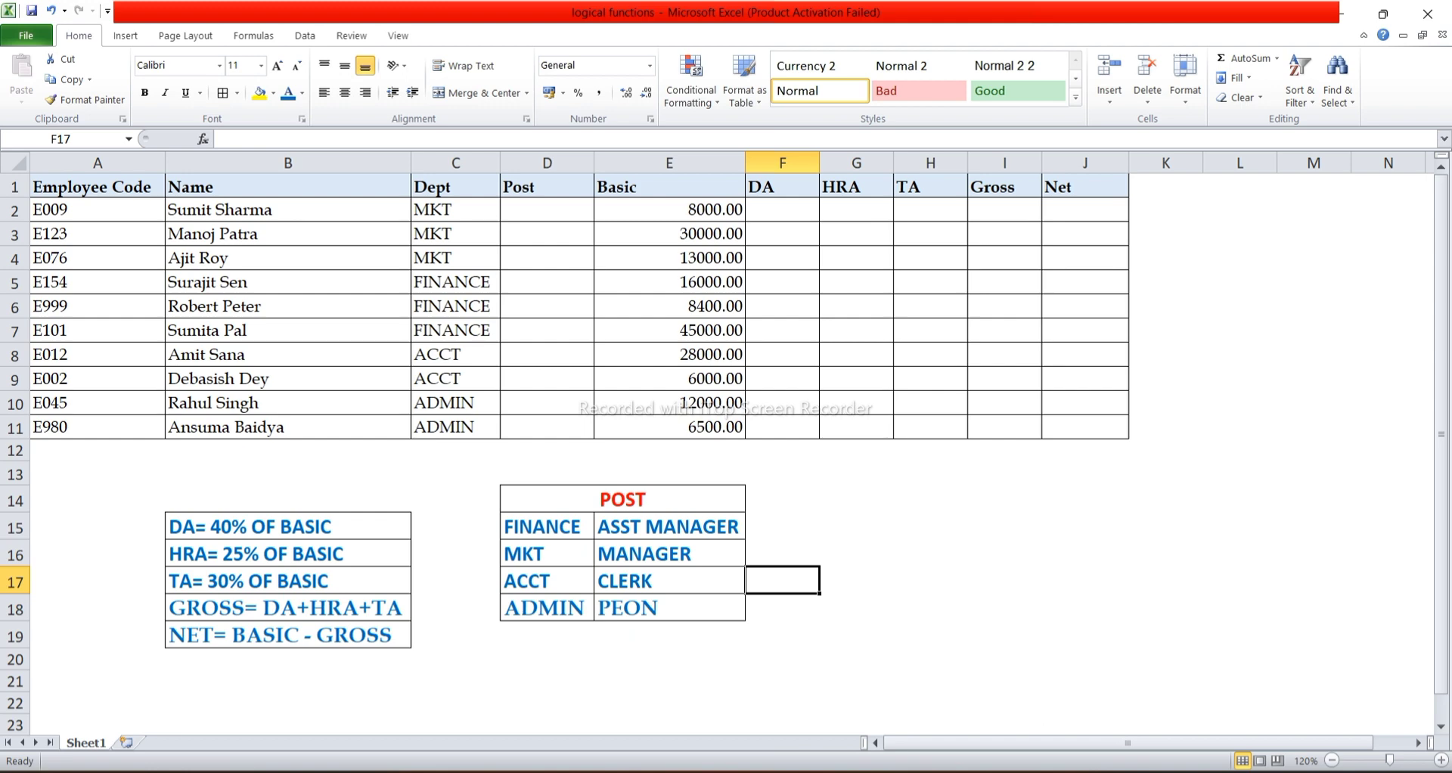
Start an IF formula in cell D2 that tests whether the department in C2 equals "FINANCE".
click(547, 210)
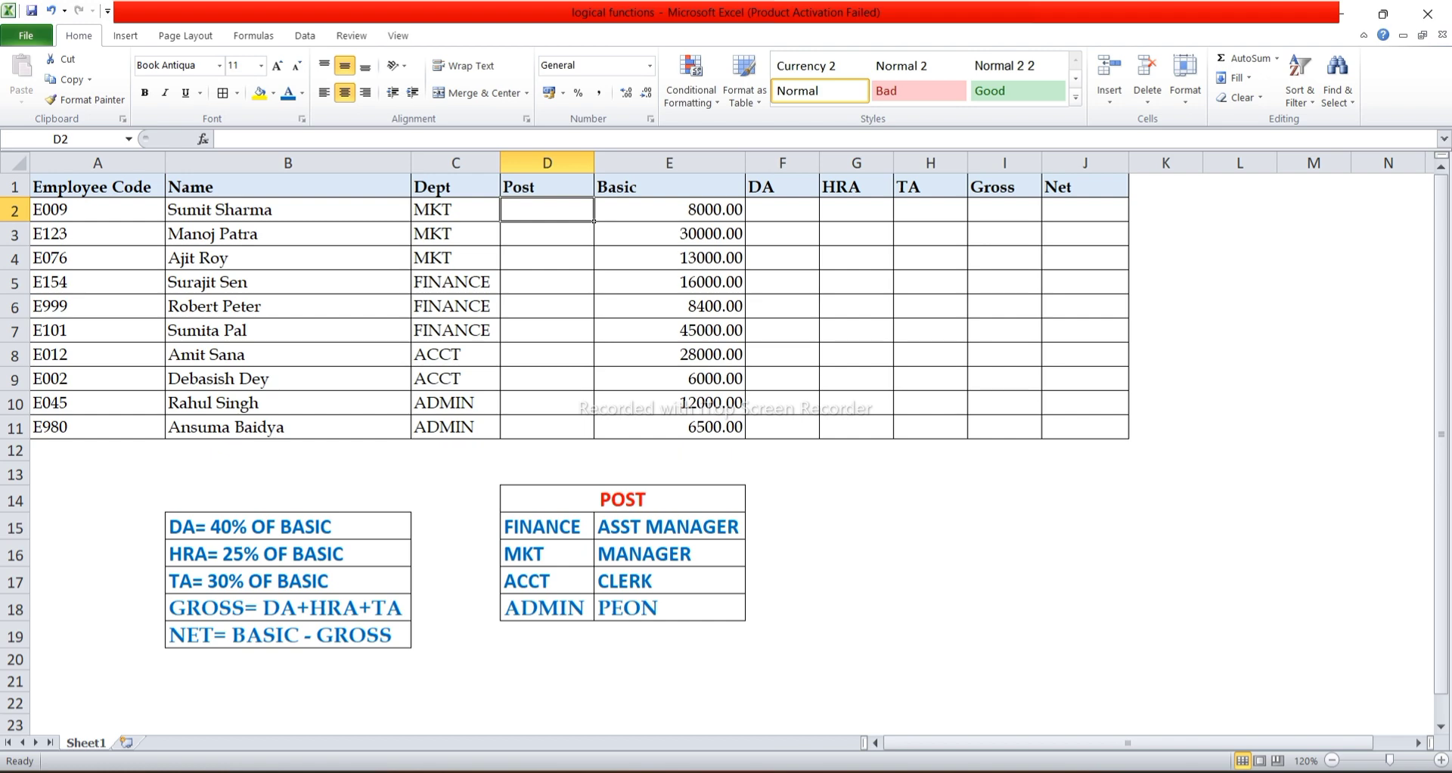
text(=)
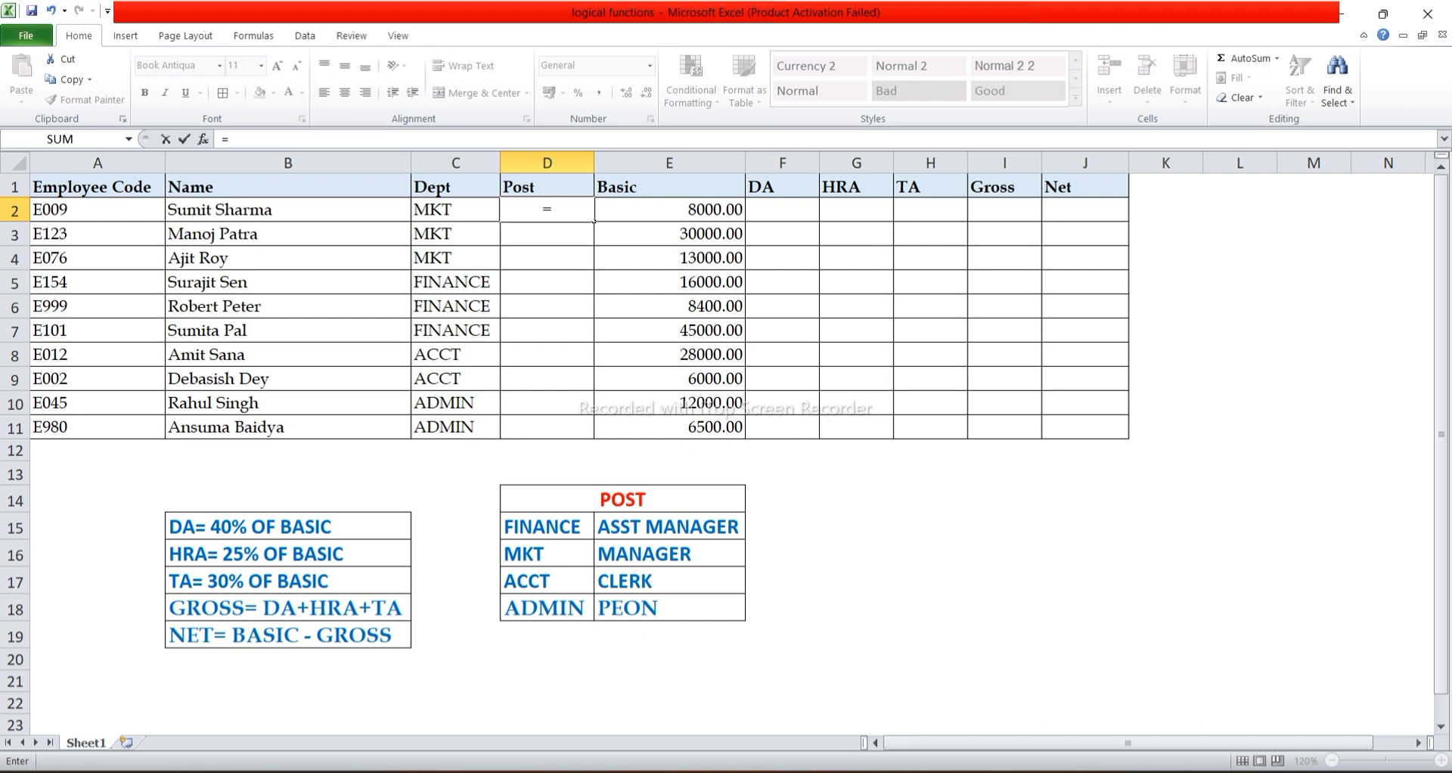
text(IF)
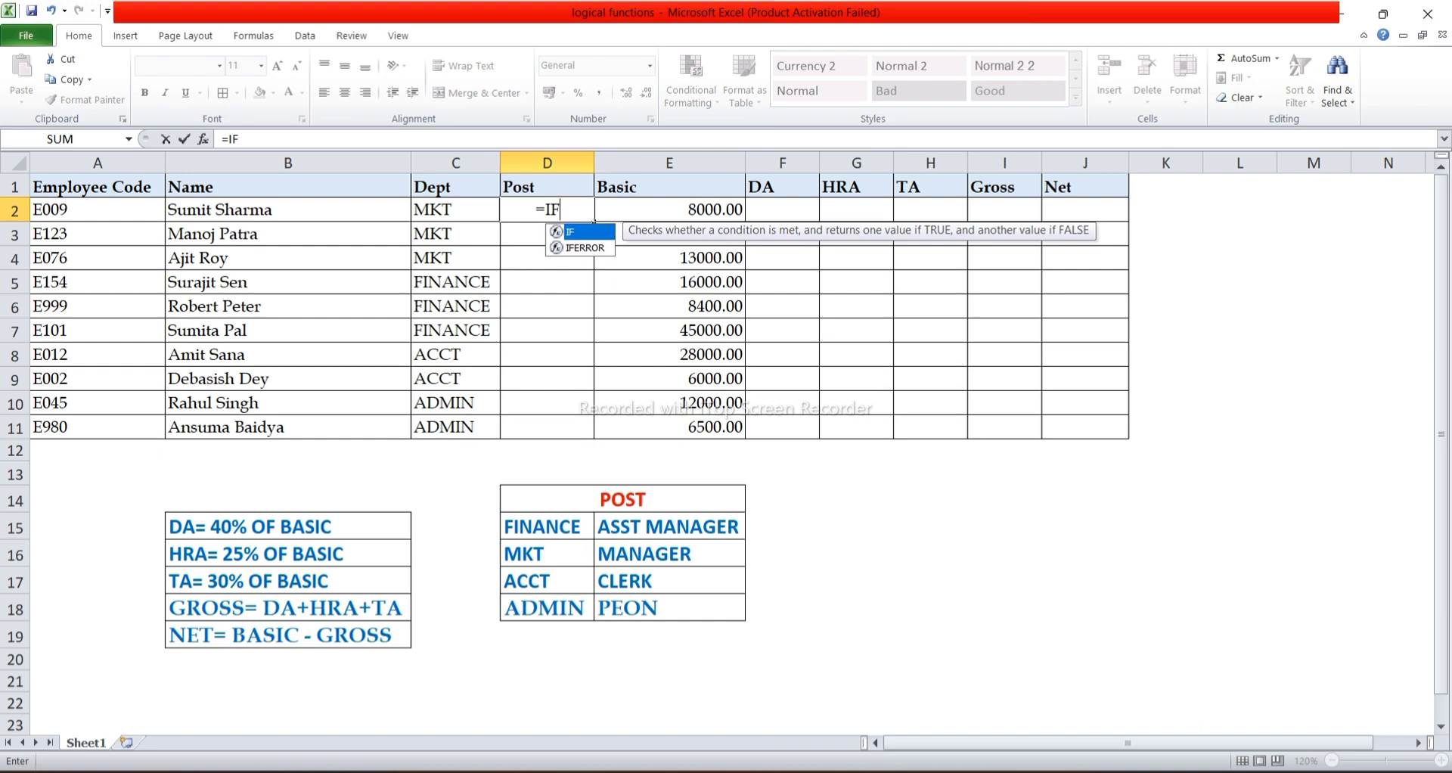
text(()
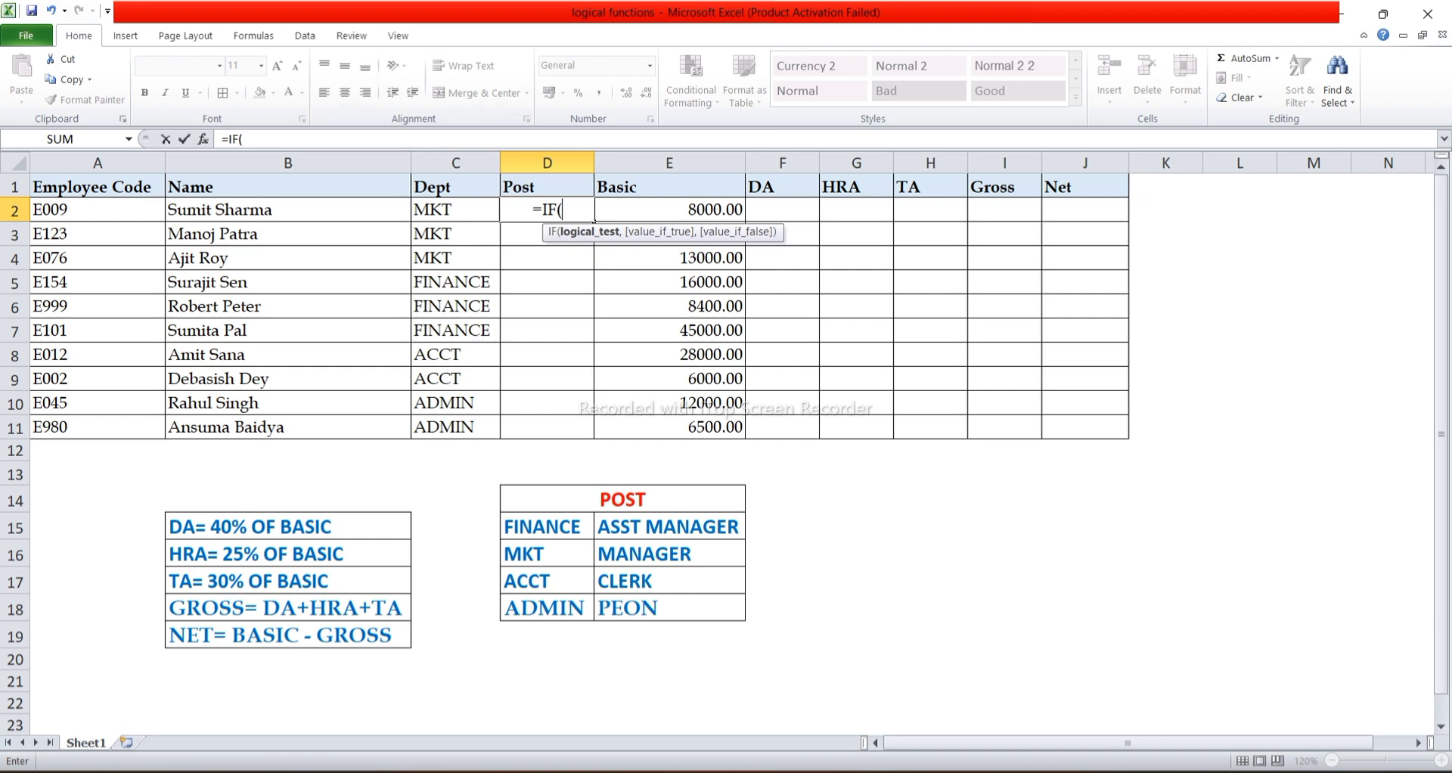
key(Left)
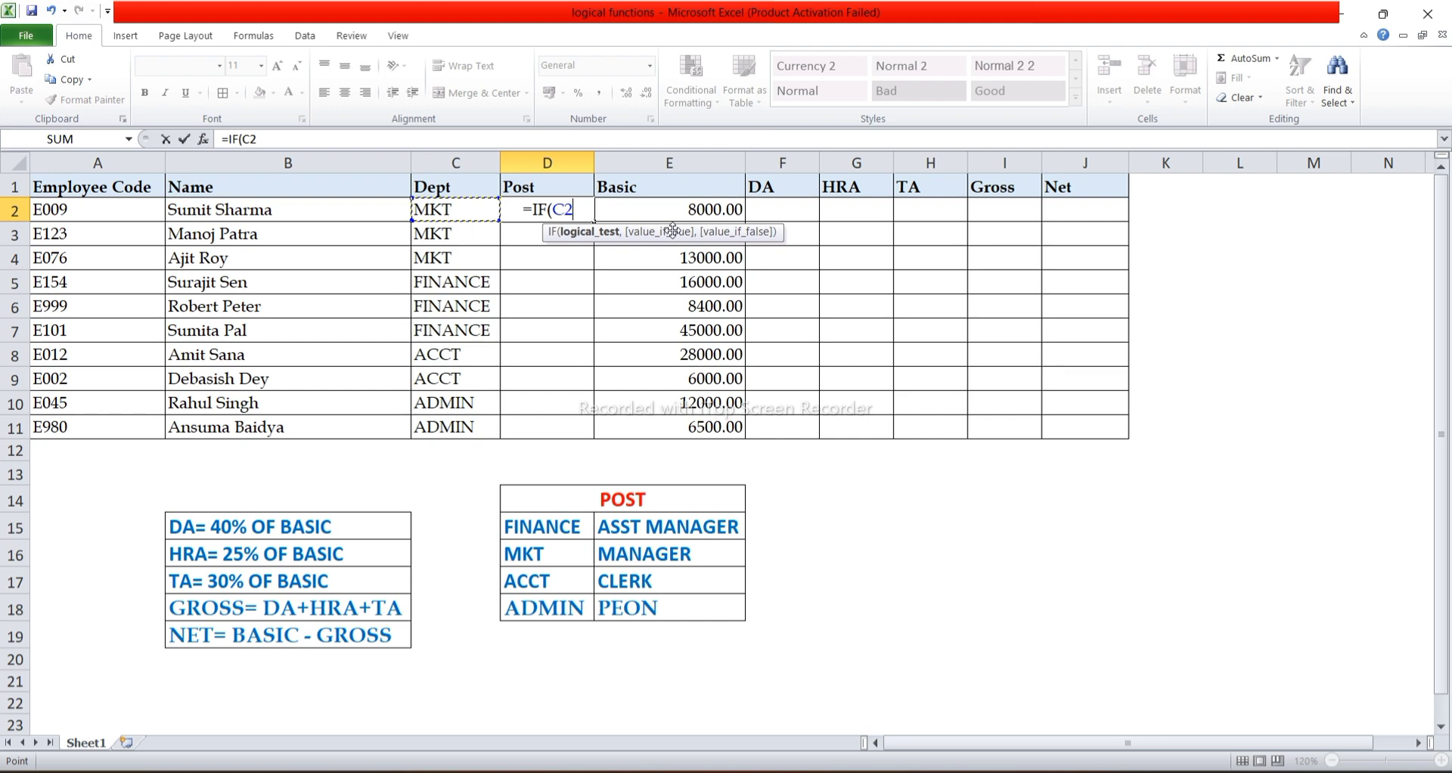
text(=)
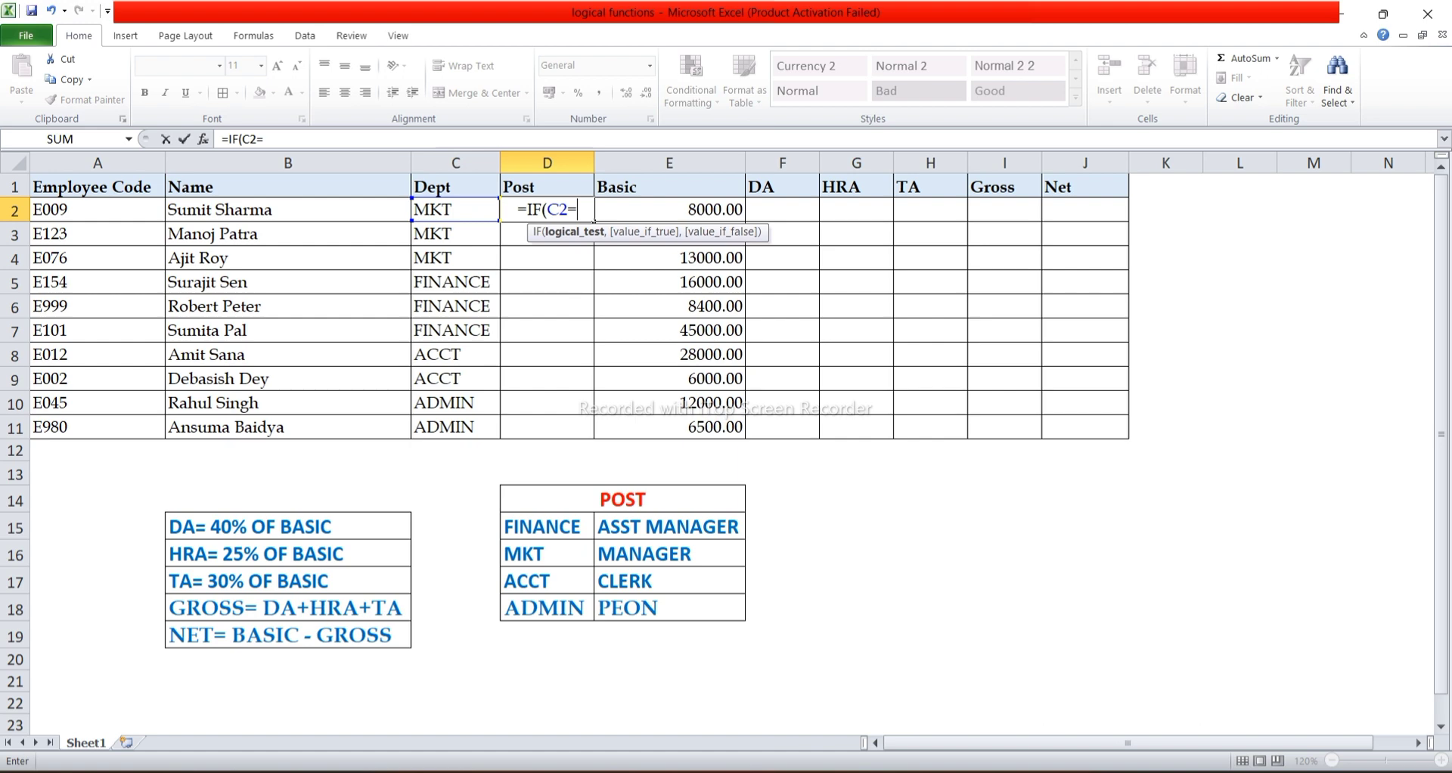
text(")
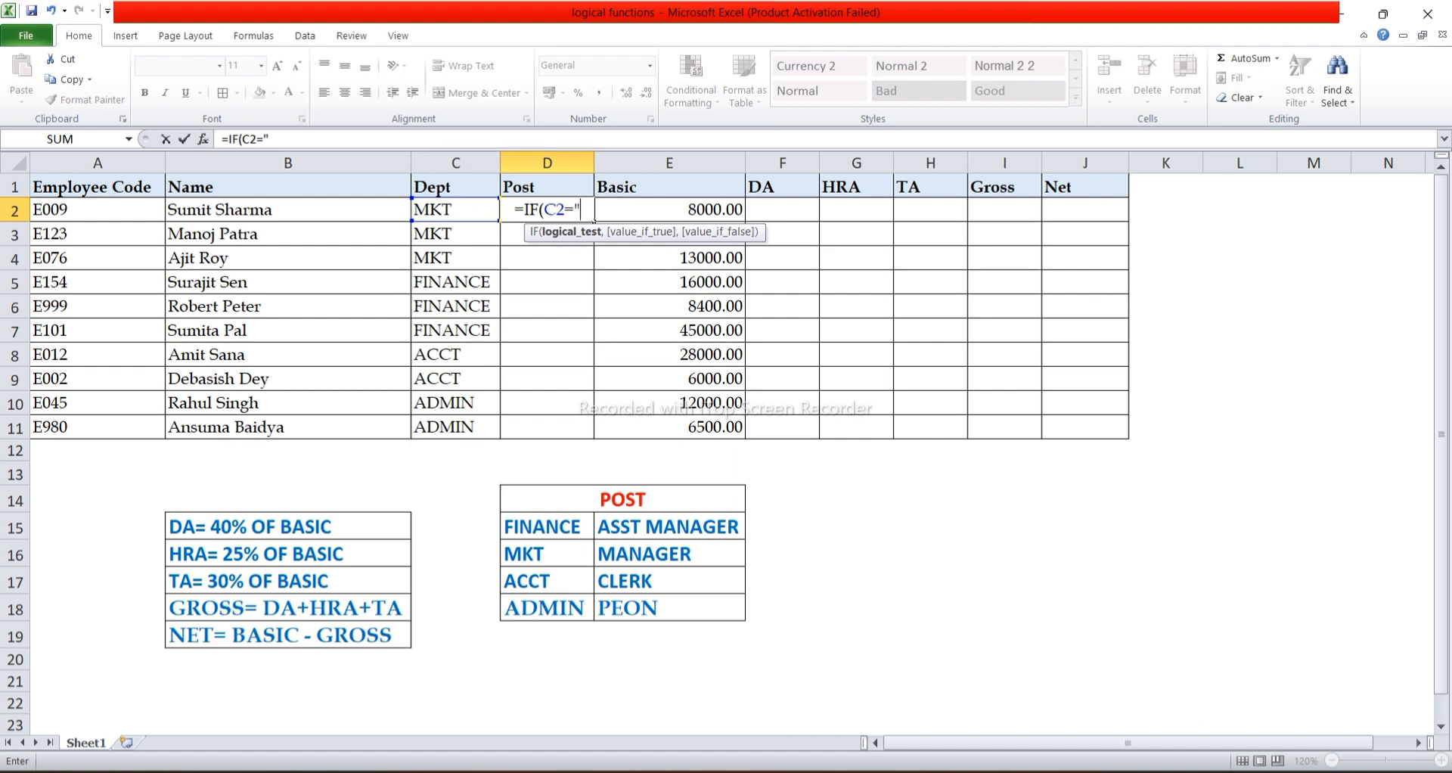
text(FINANCE)
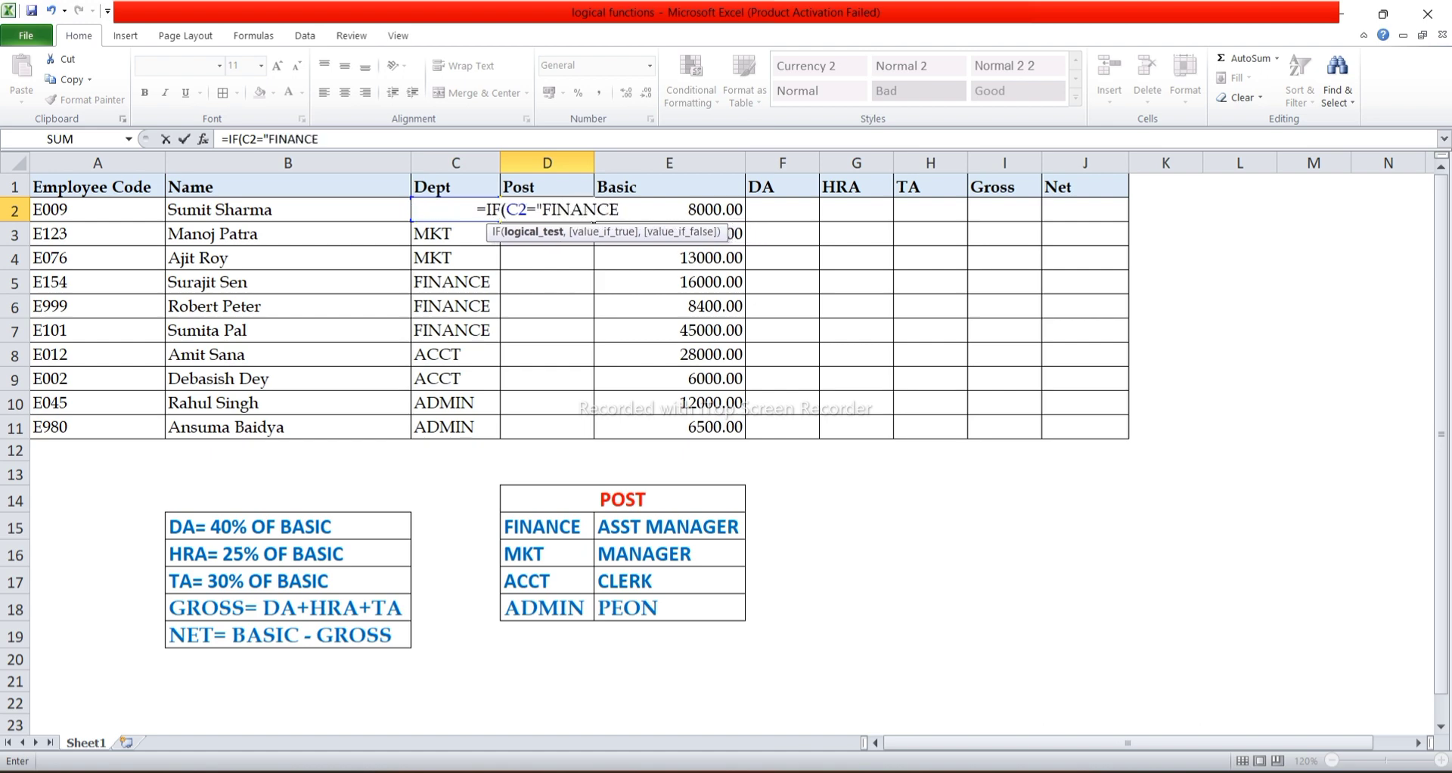
text(")
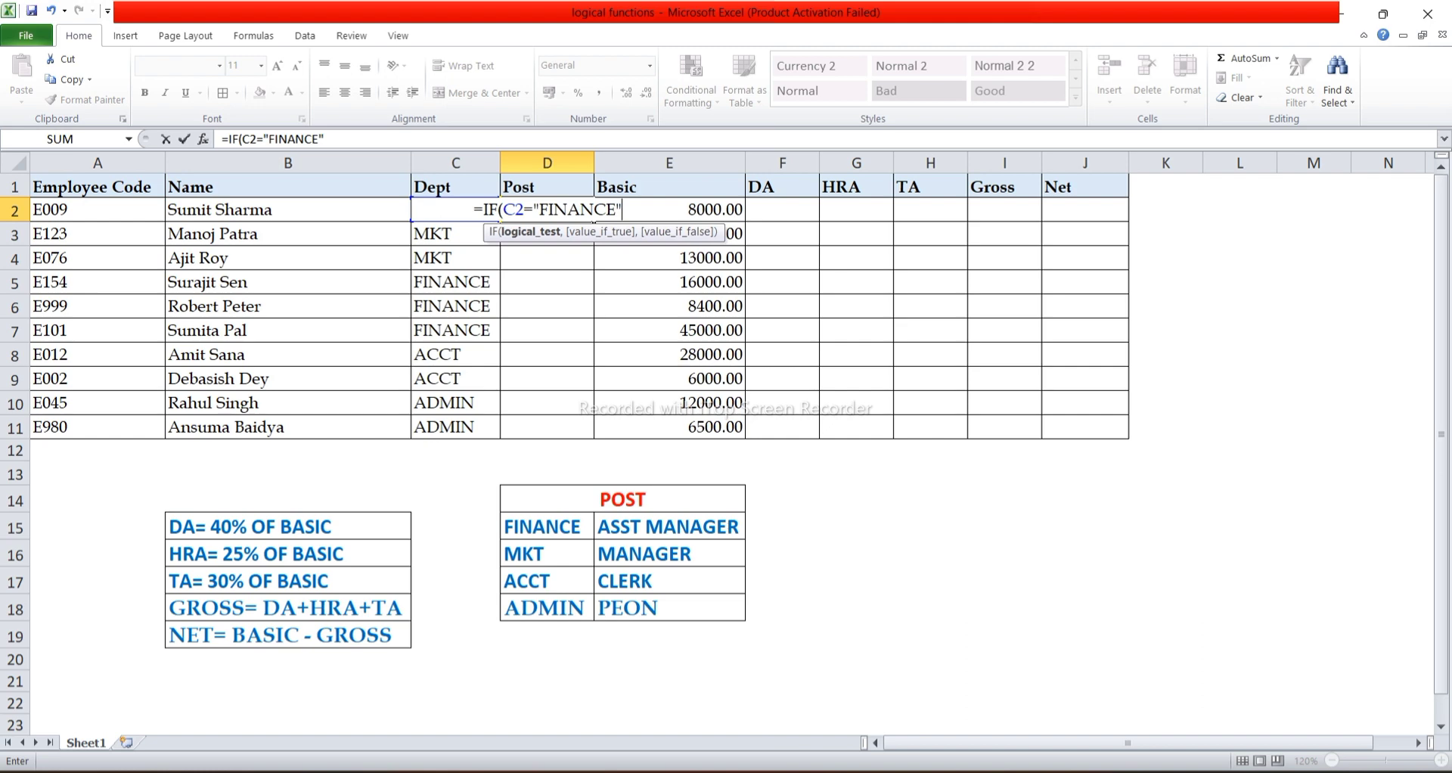
Make the D2 formula return "ASST MANAGER" when the FINANCE test is true.
text(,)
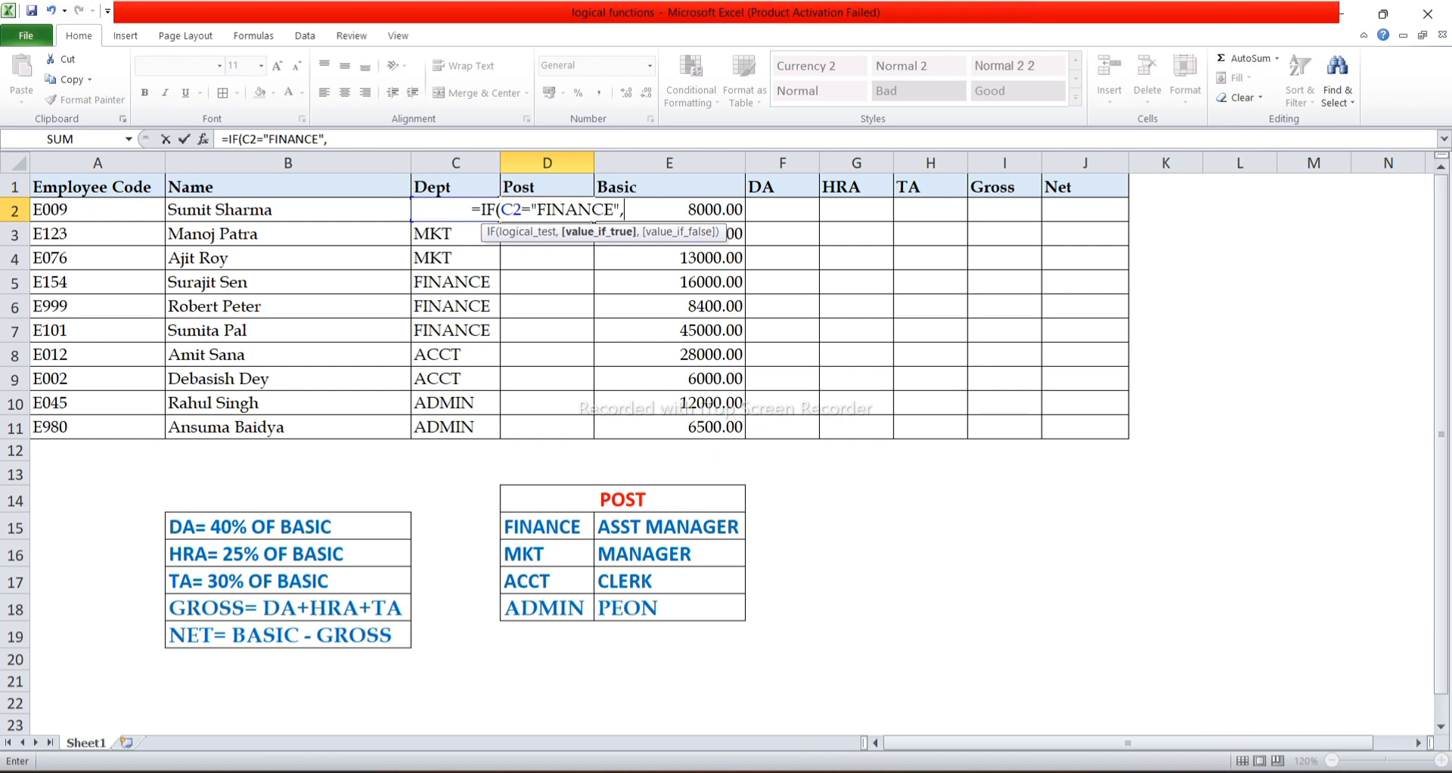
text(")
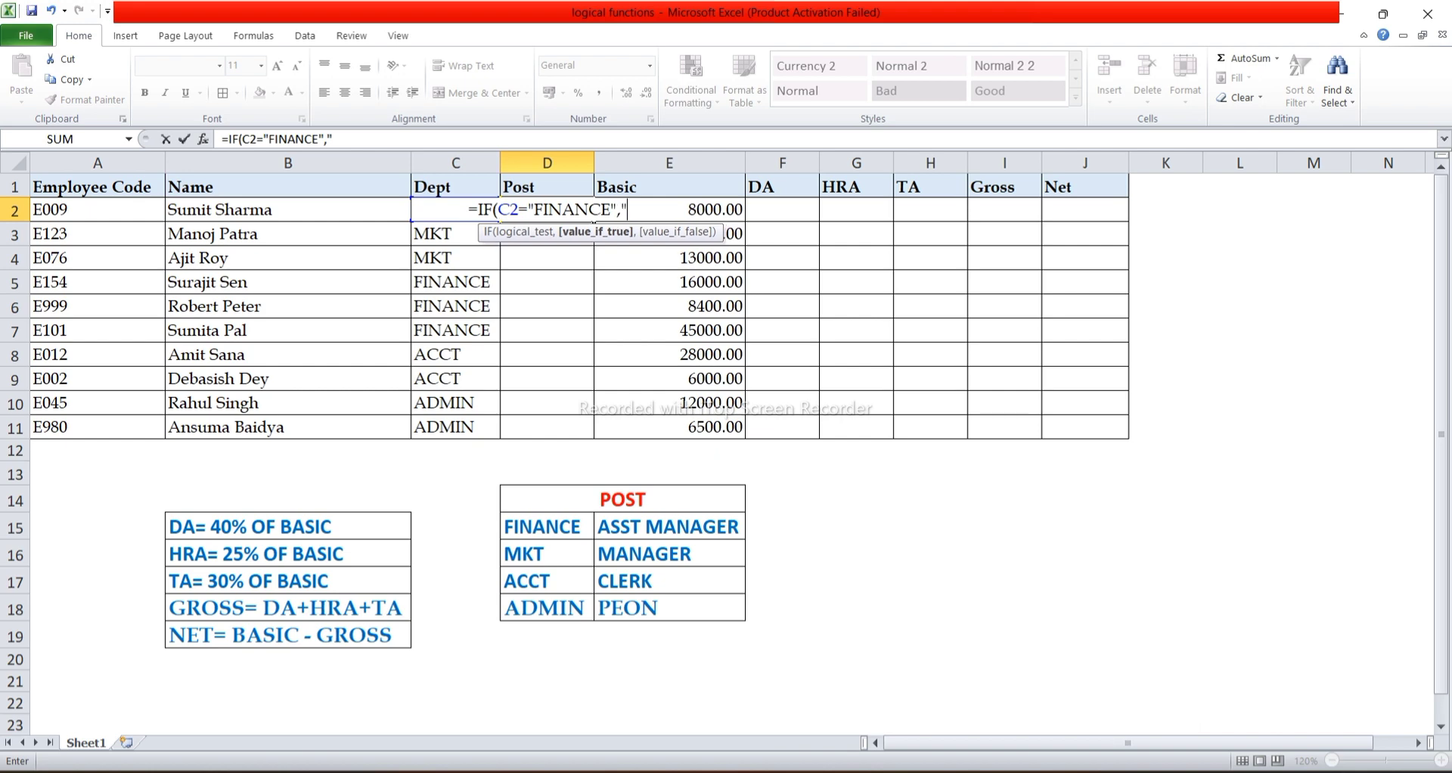
text(ASS)
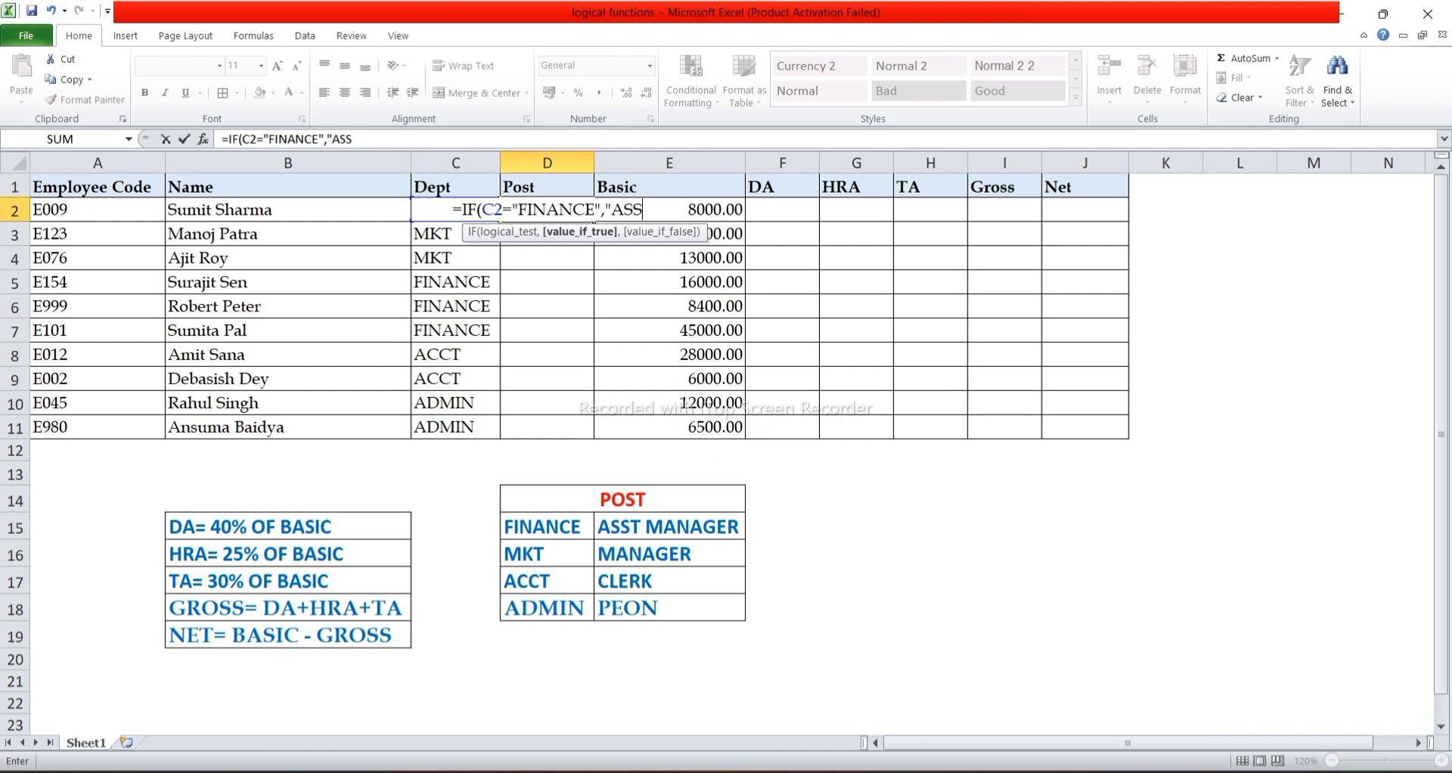
text(T MANAGER)
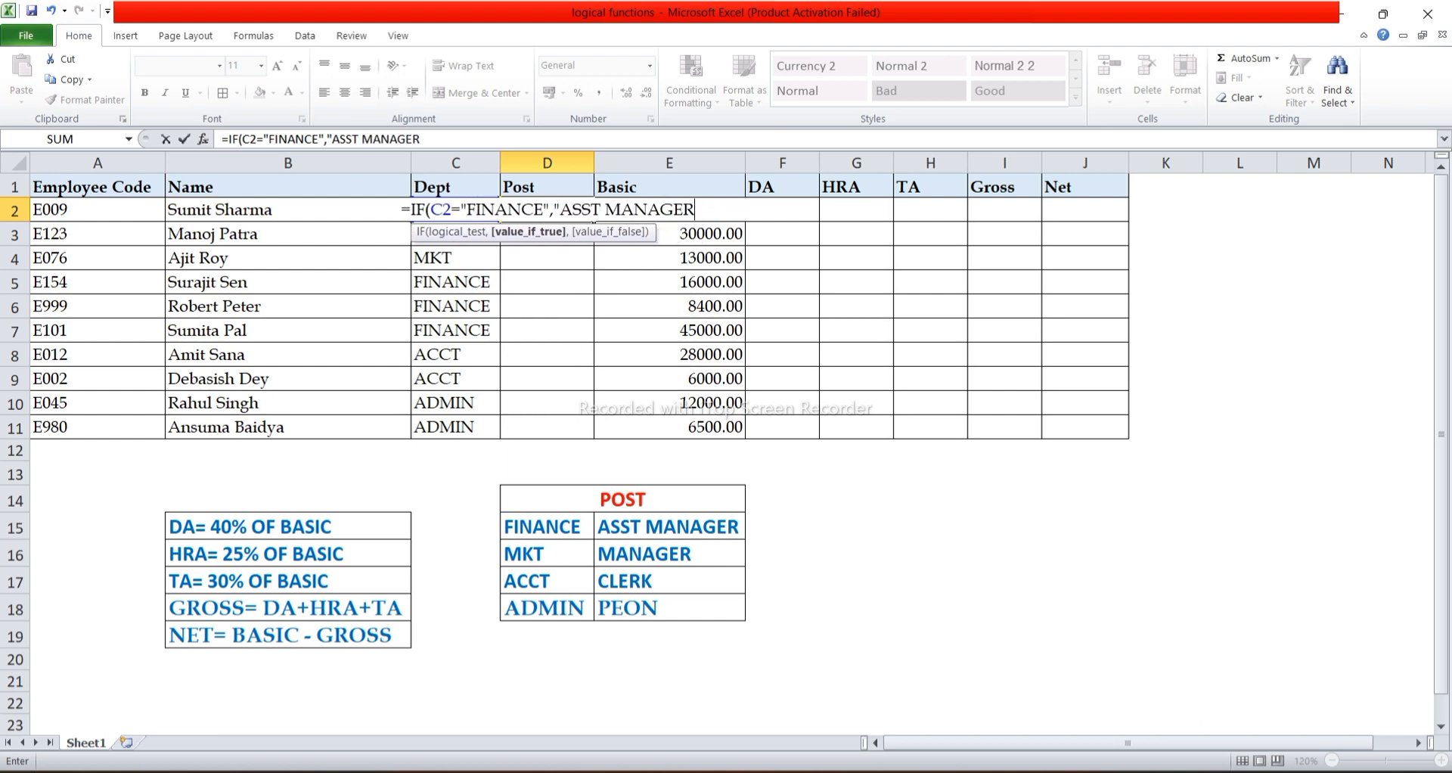
text(")
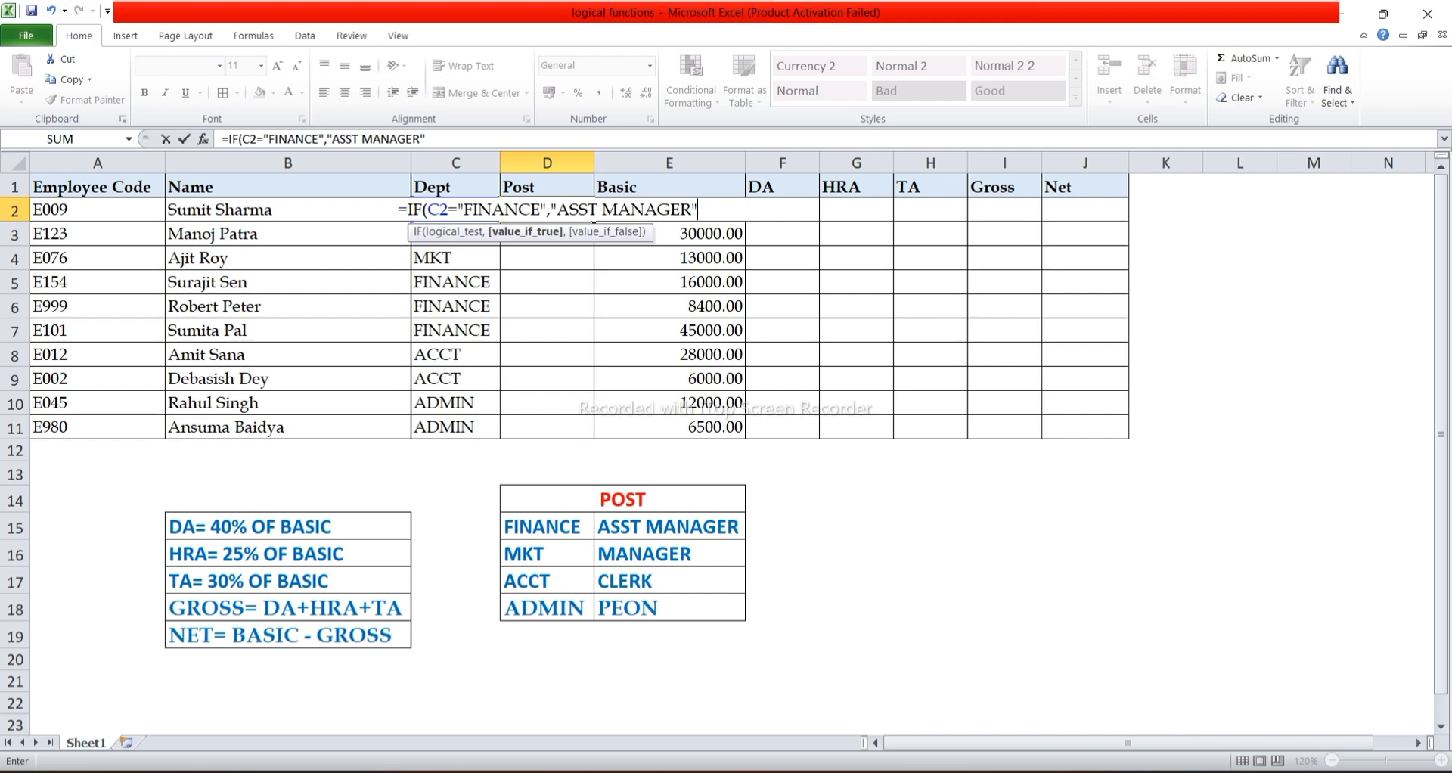
Nest a second IF as the false value of the D2 formula, testing whether C2 equals "MKT".
text(,)
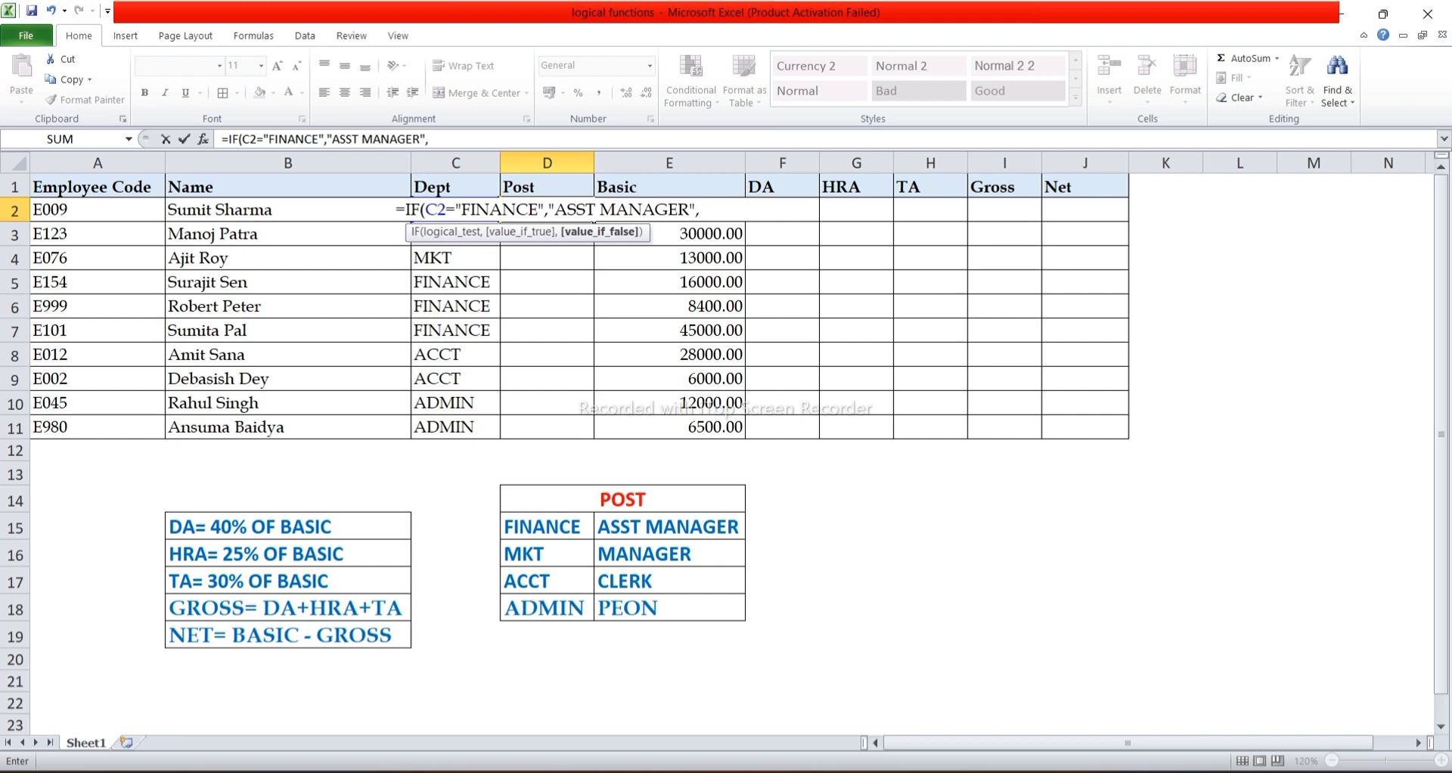
text(I)
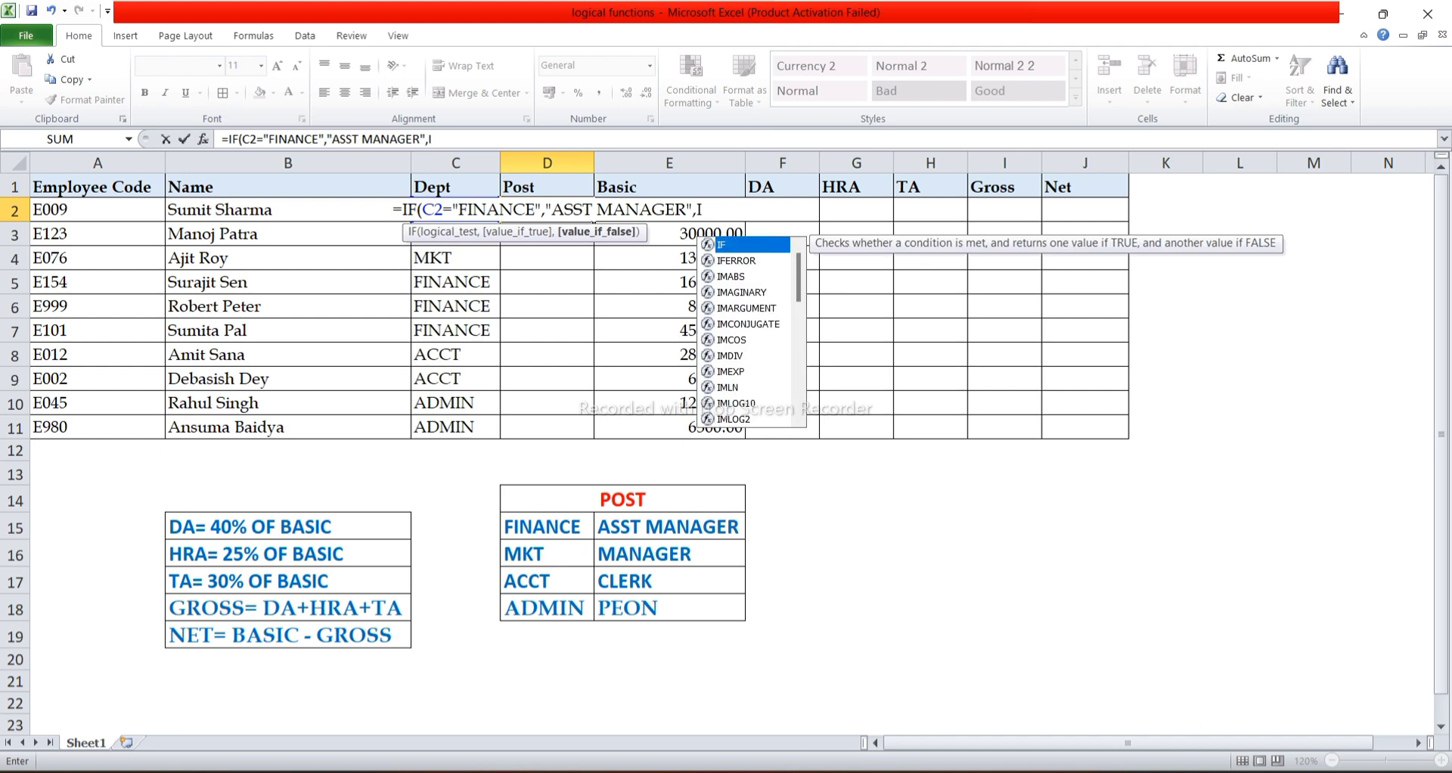
text(F)
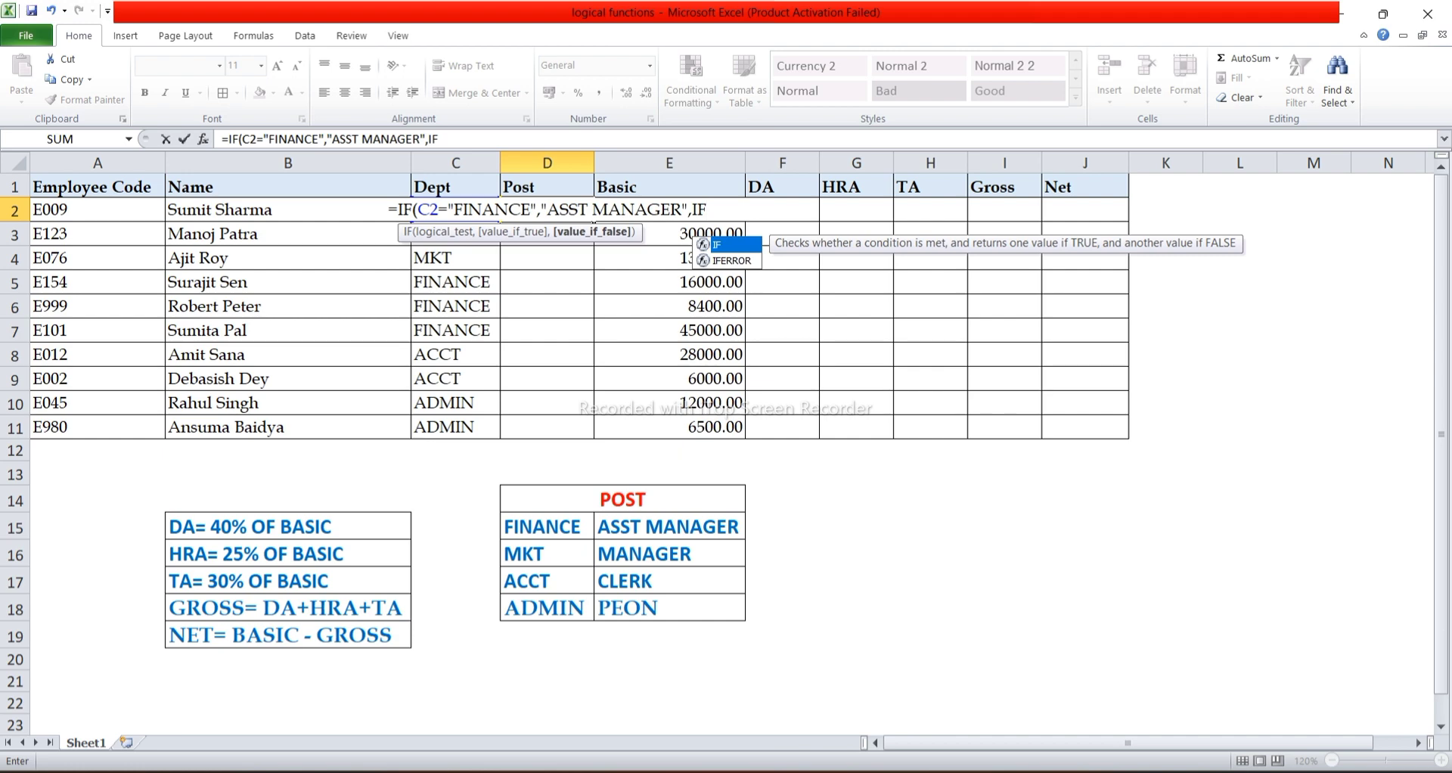
text(()
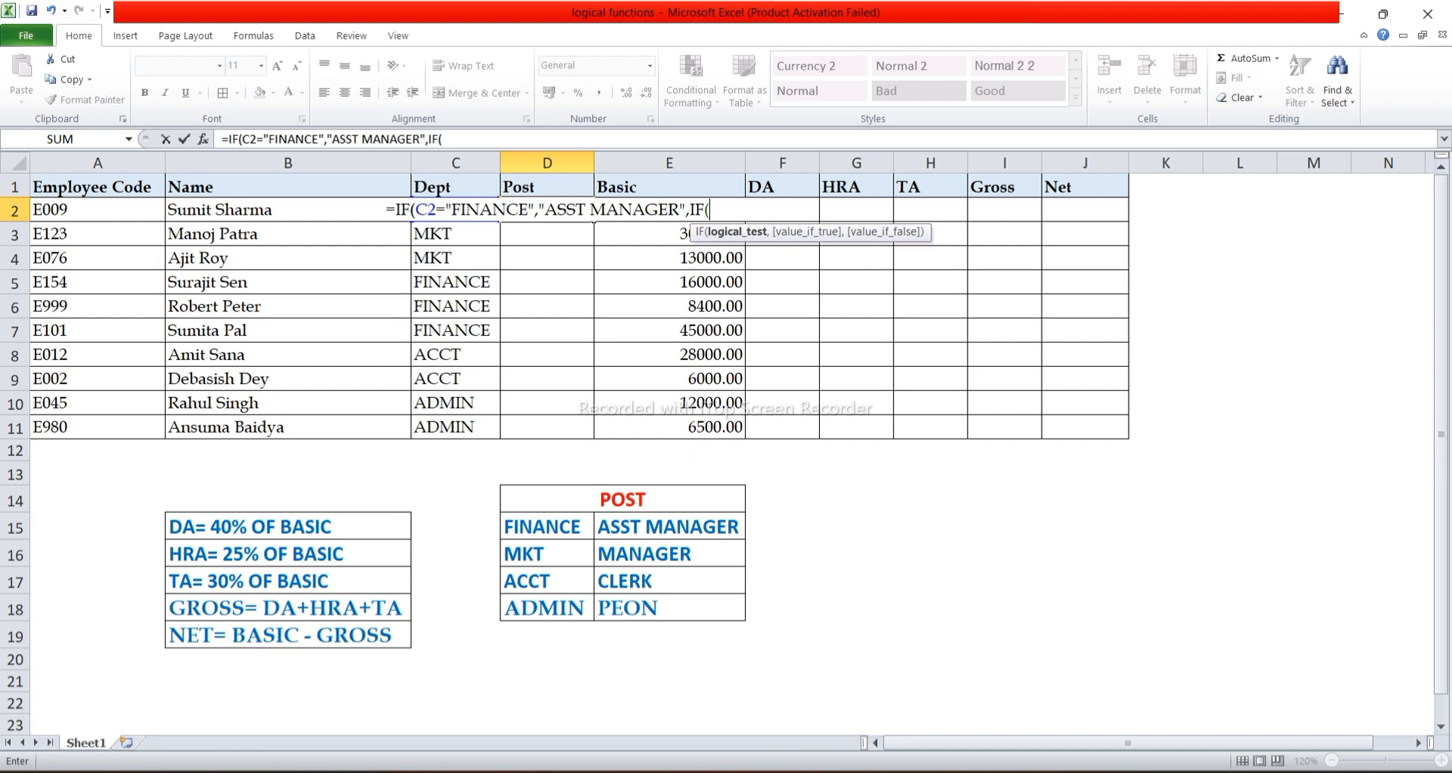
text(C2)
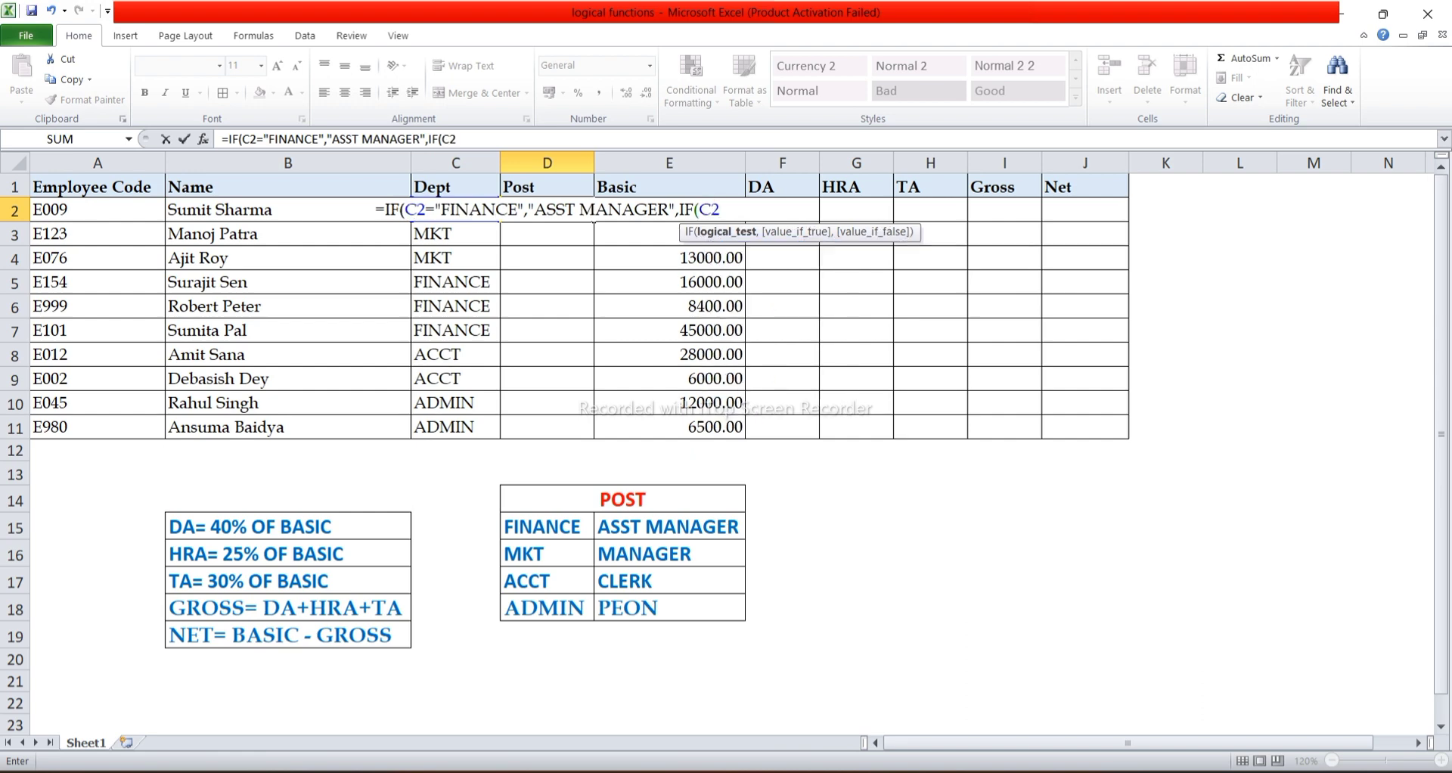
text(=)
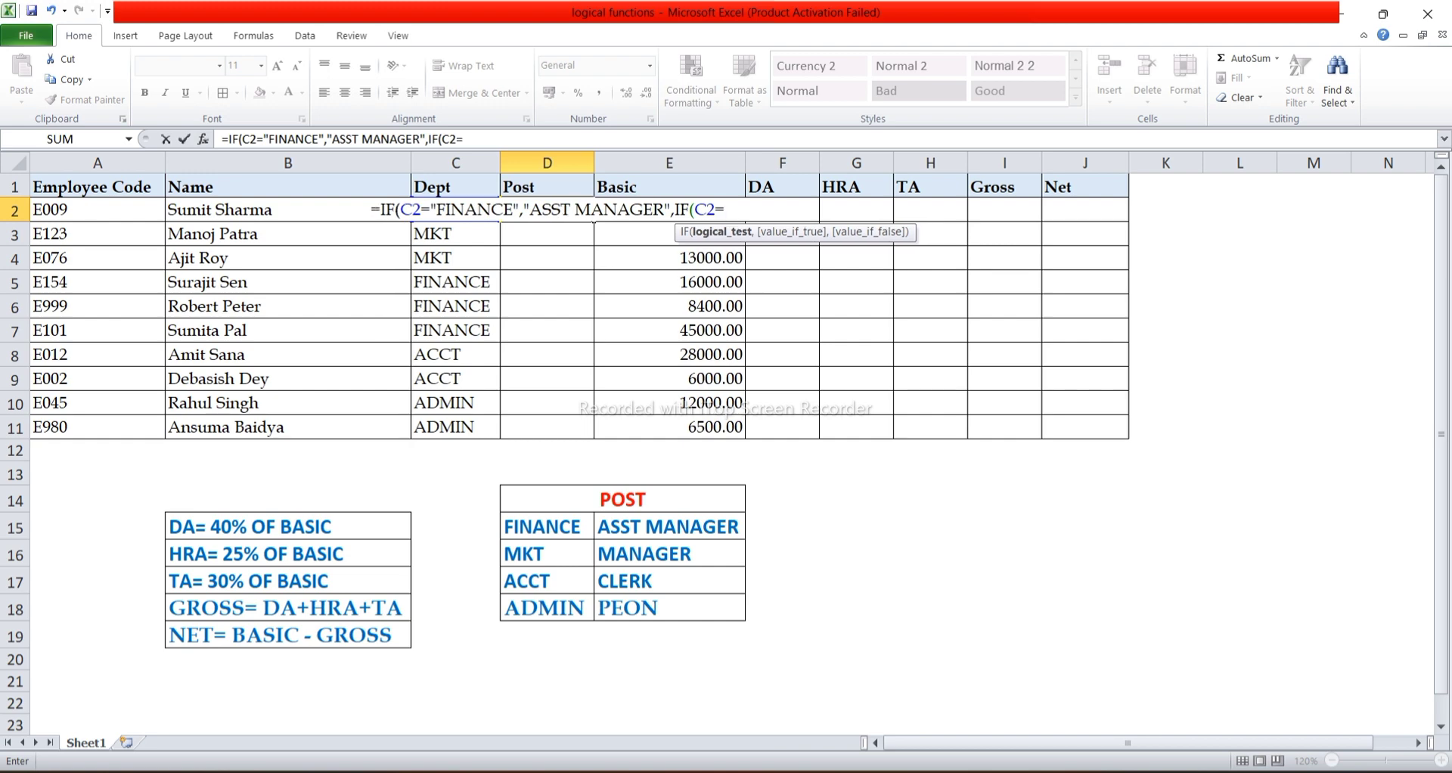
text(")
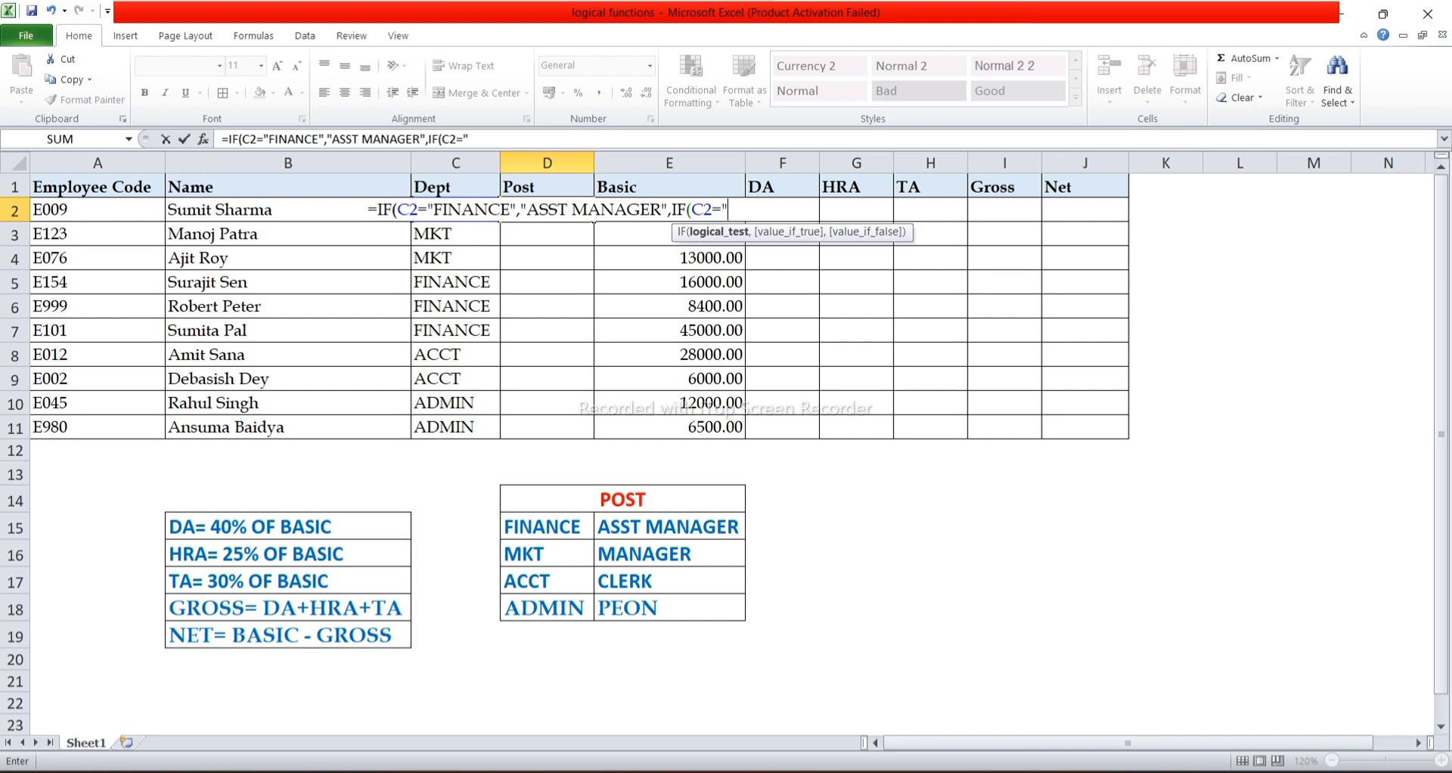
text(MK)
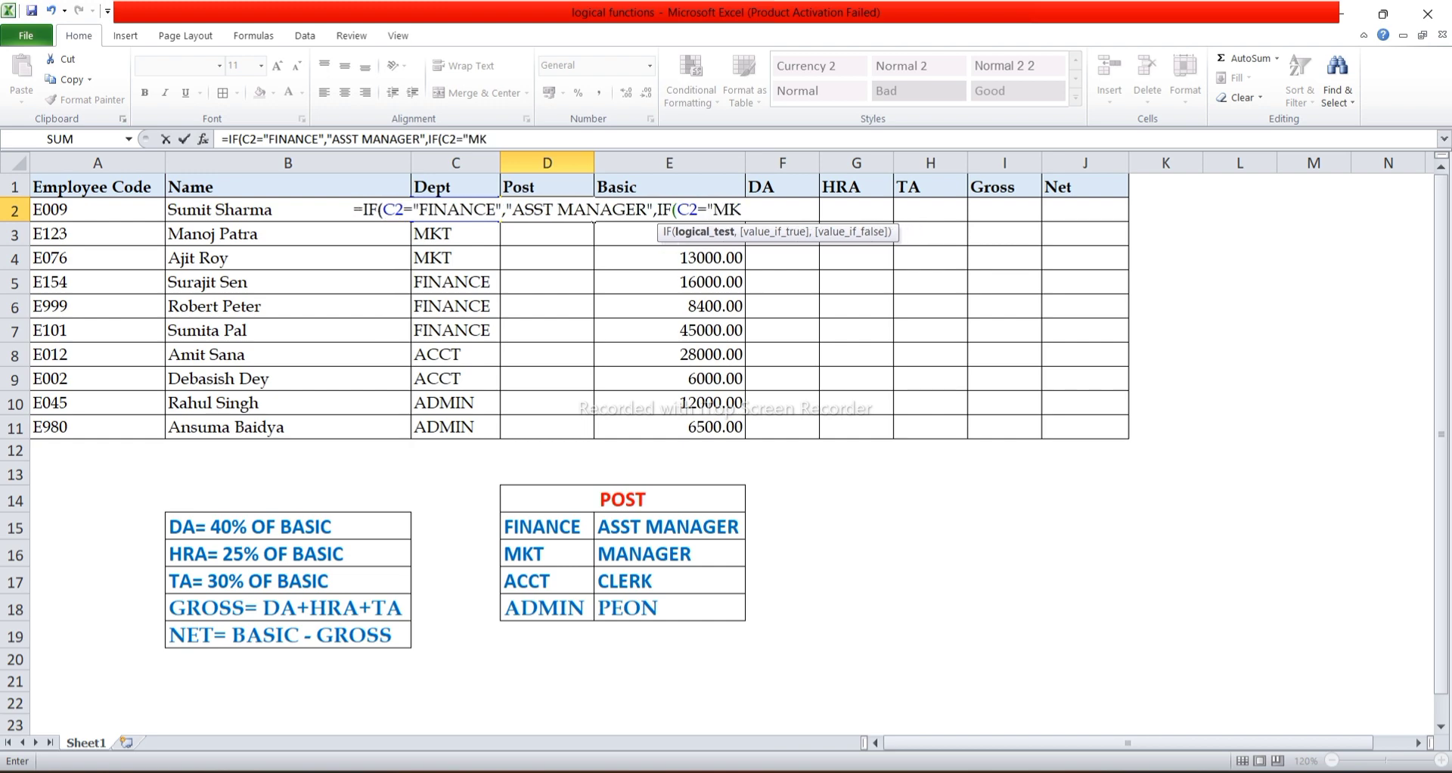
text(T")
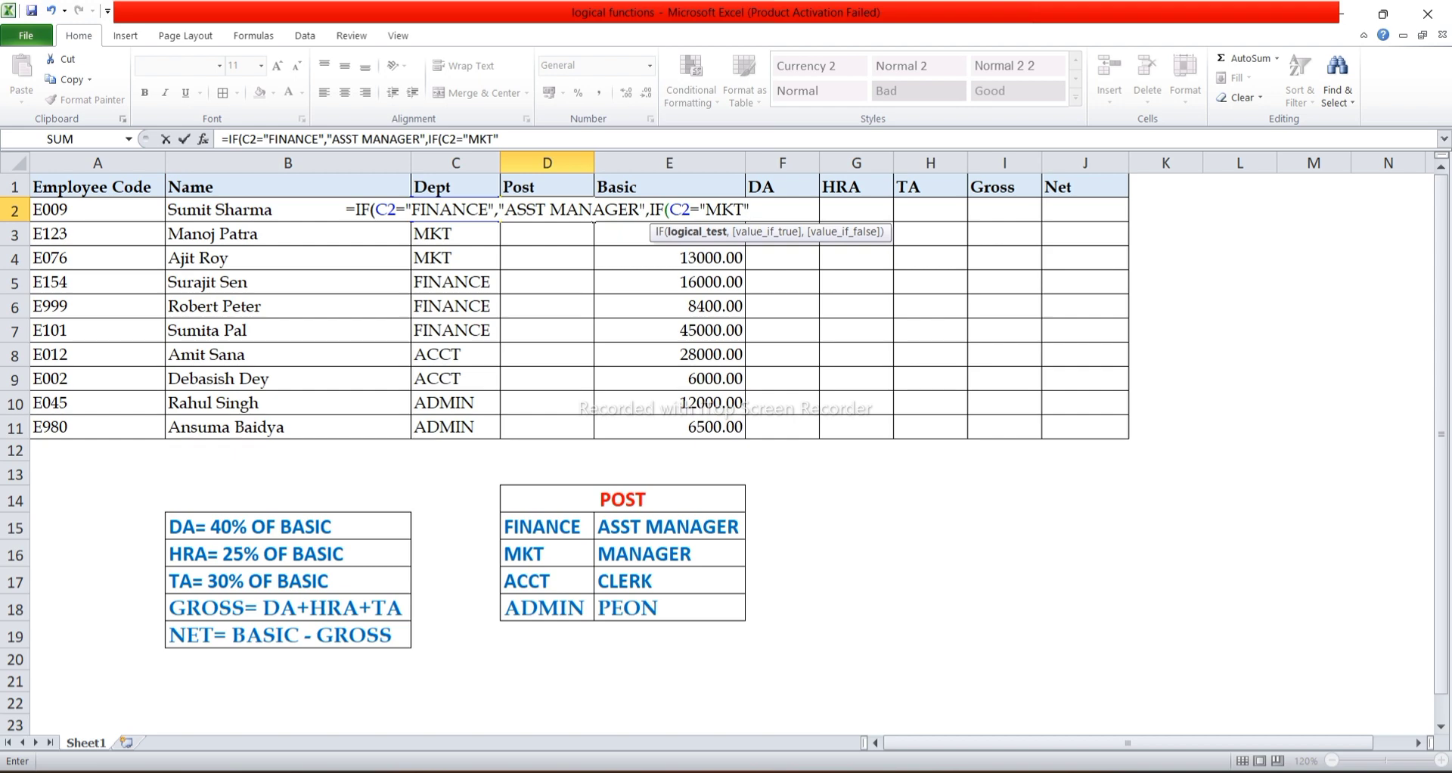
text(,)
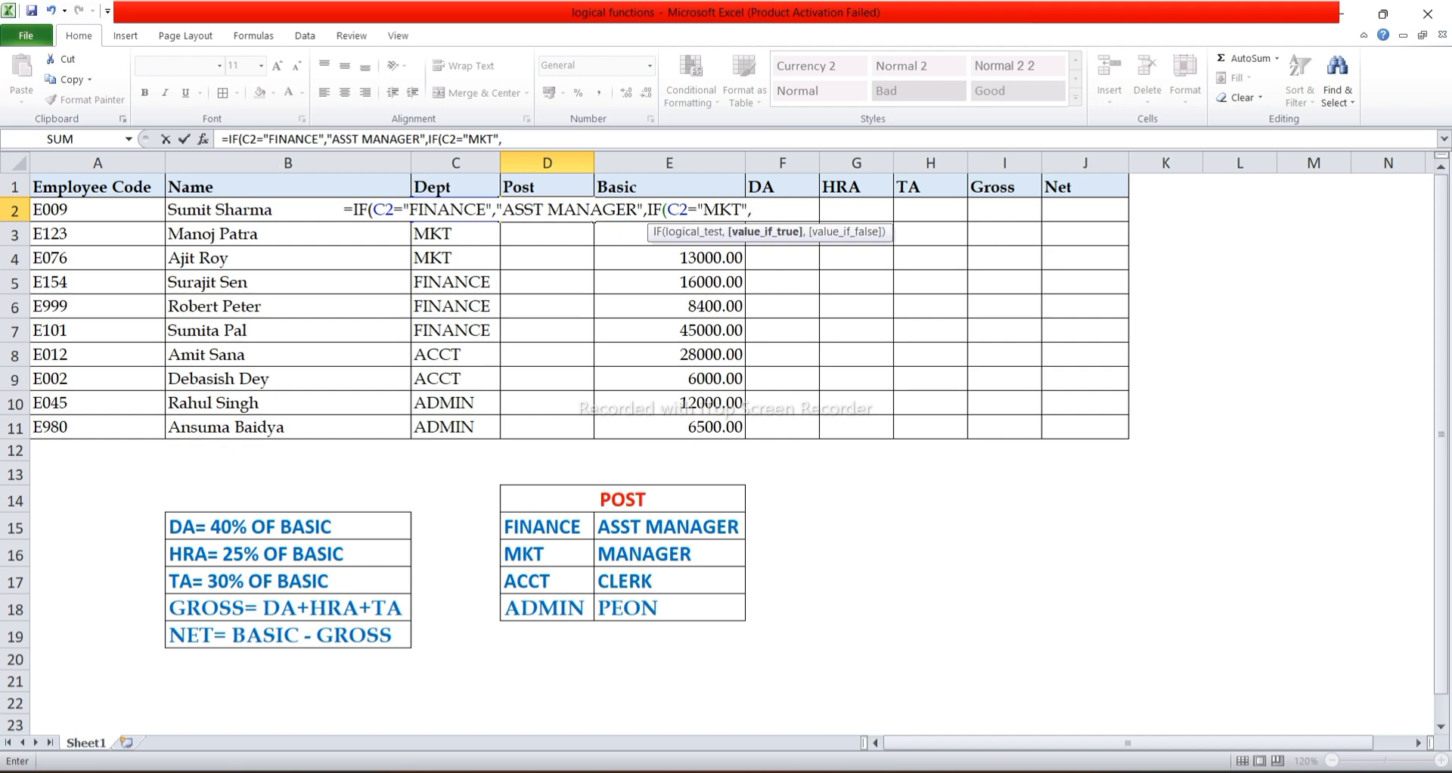
text("MANAGE)
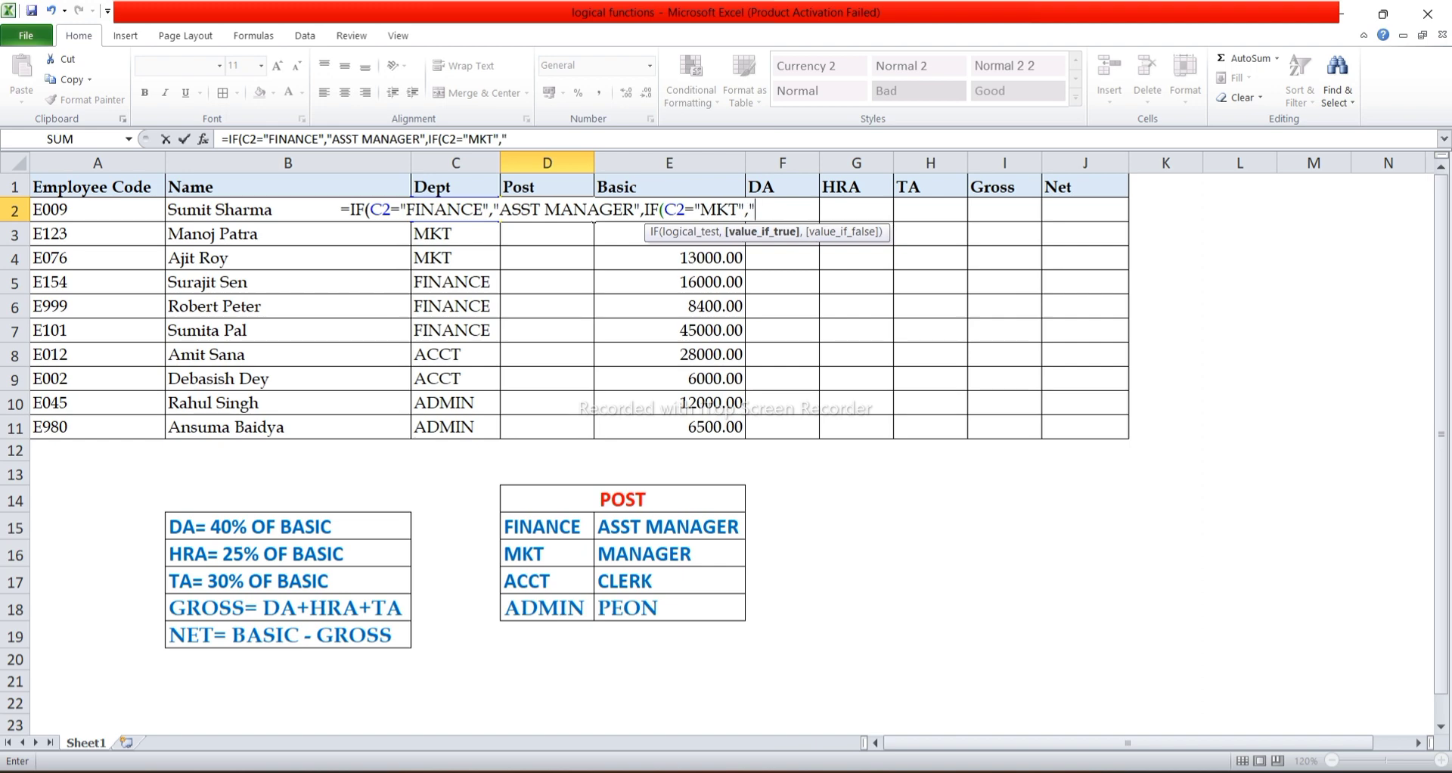
text(R)
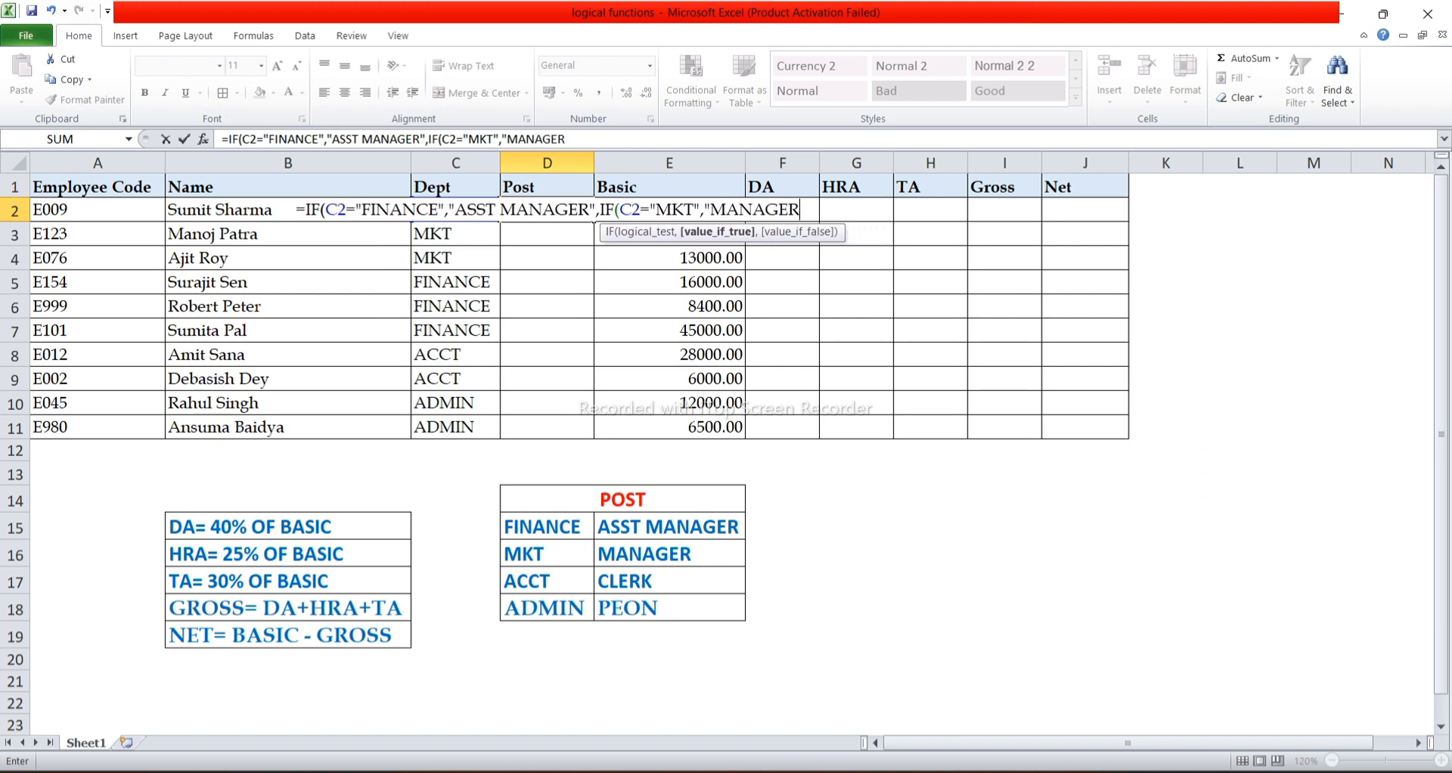
text(")
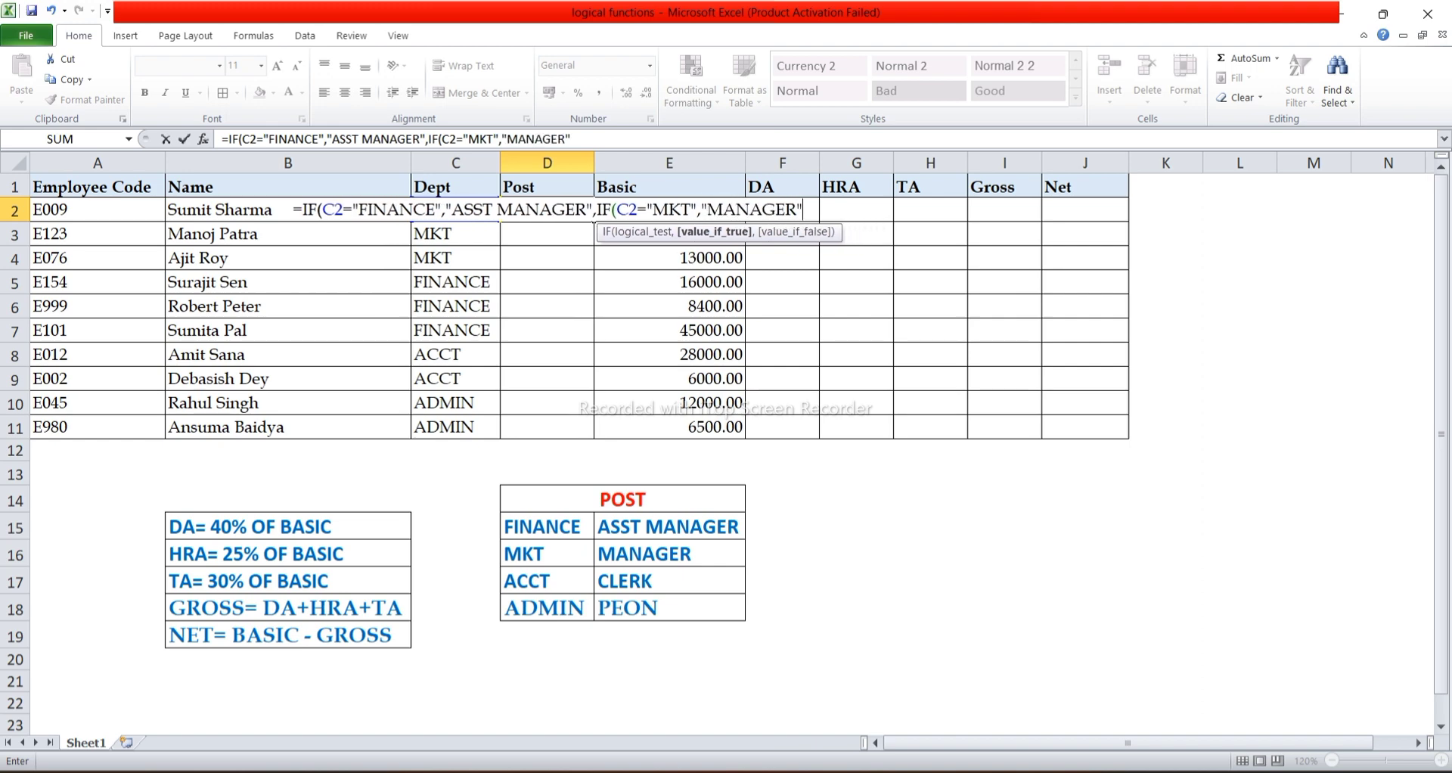
text(,)
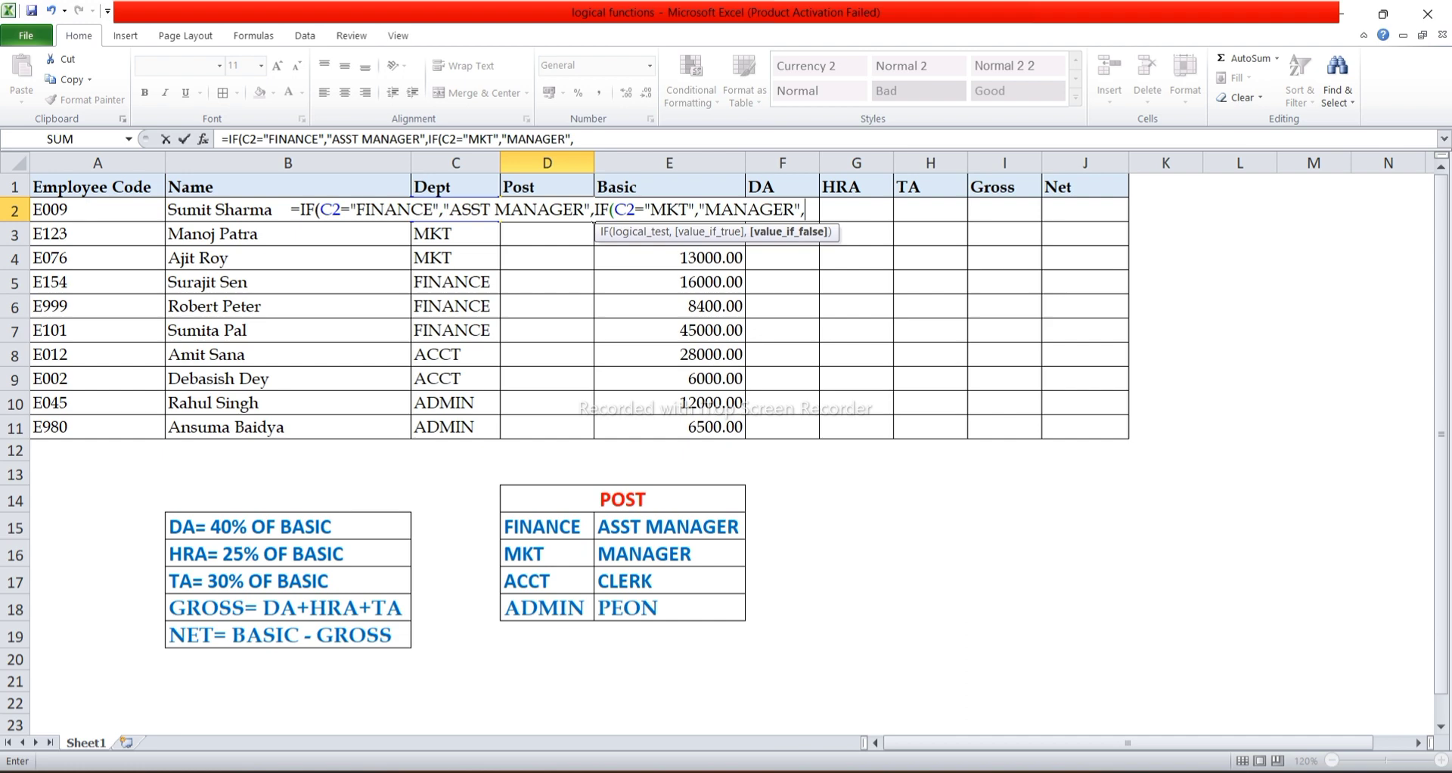
Nest a third IF as the false value of the MKT test in D2, testing whether C2 equals "ACCT".
text(IF)
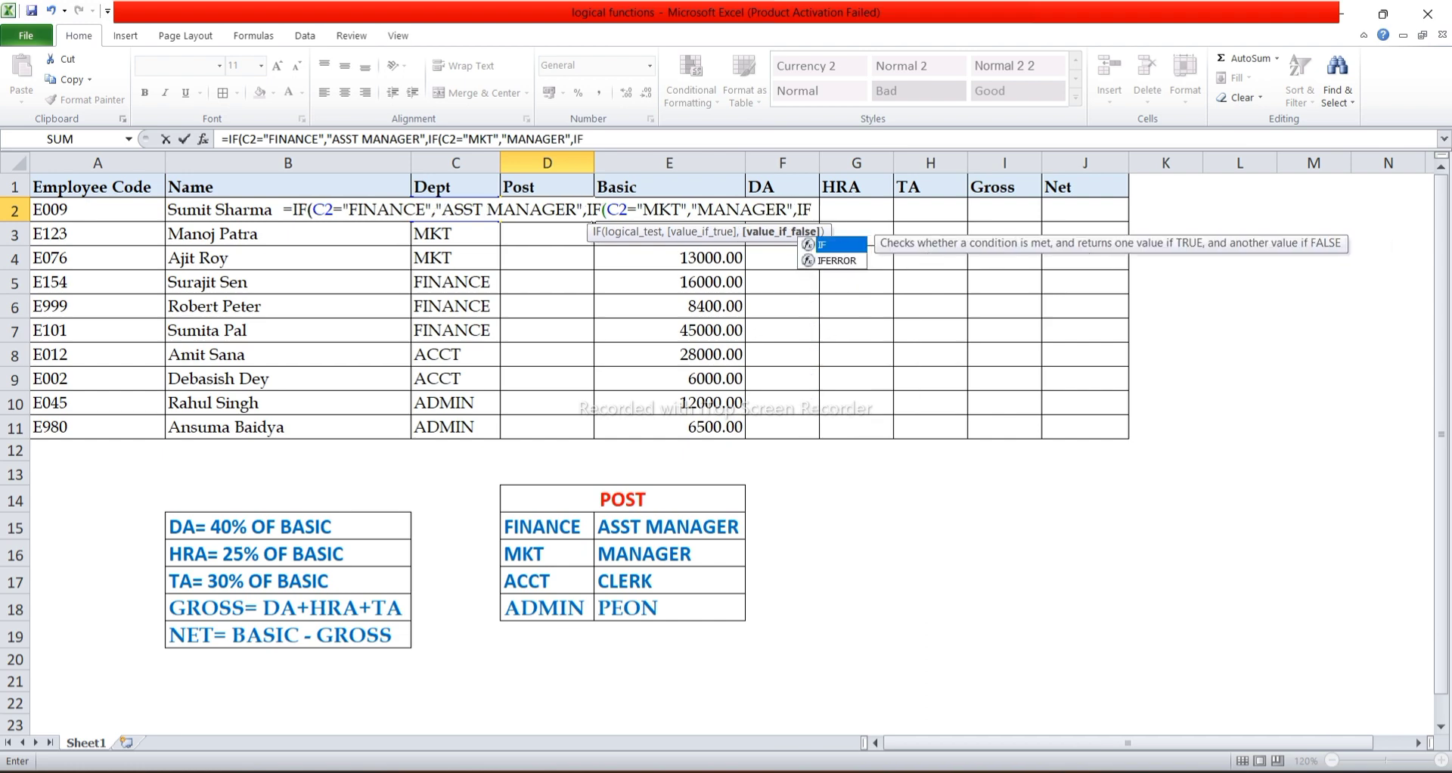
text(()
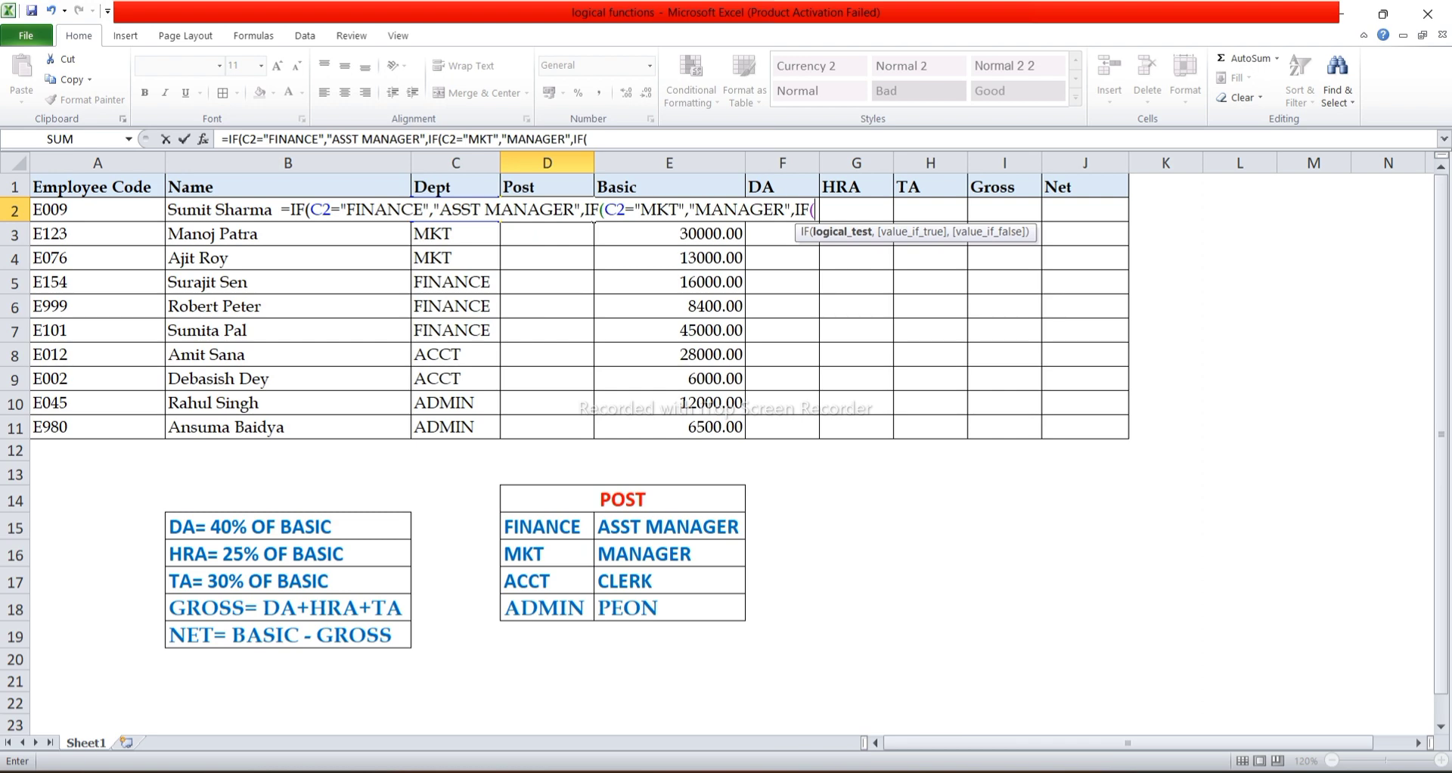
text(C2)
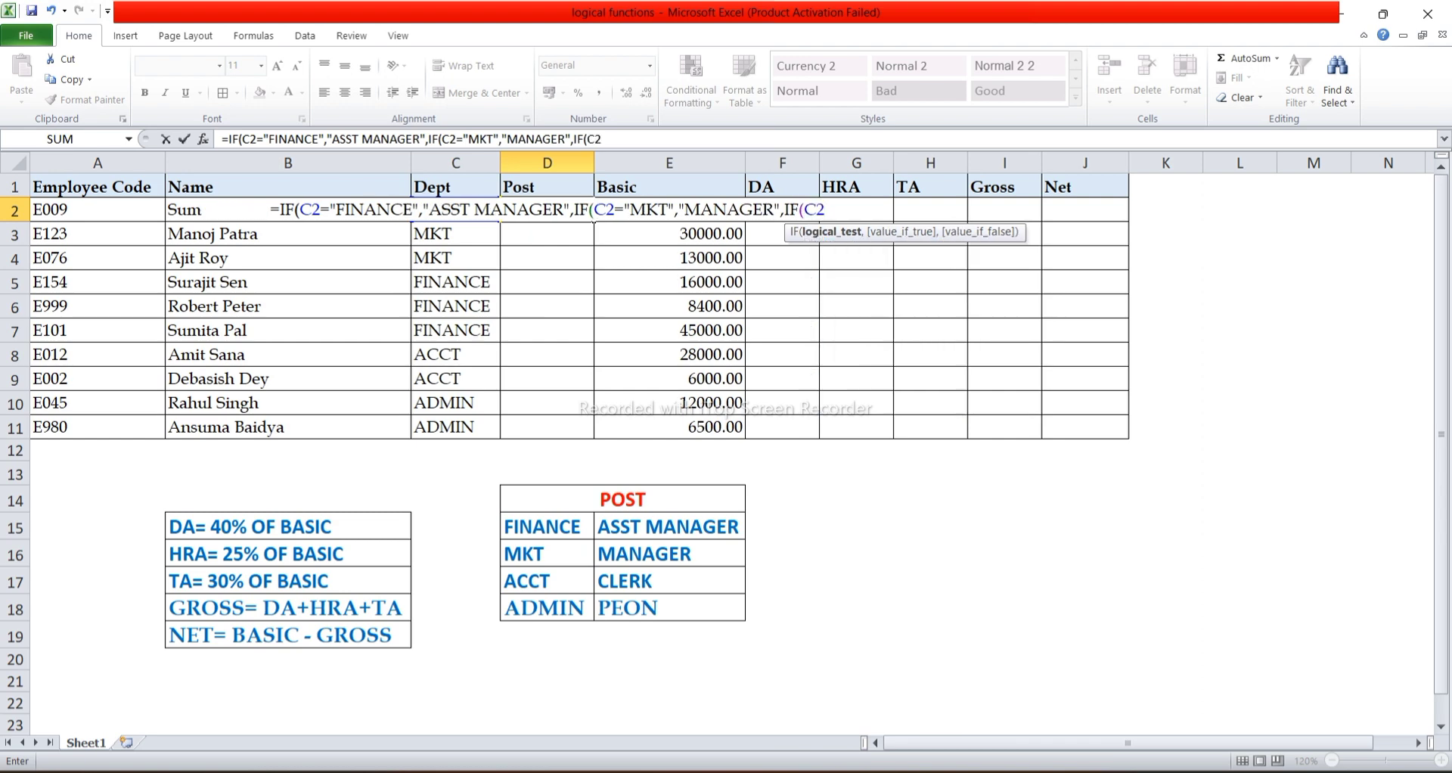
text(=)
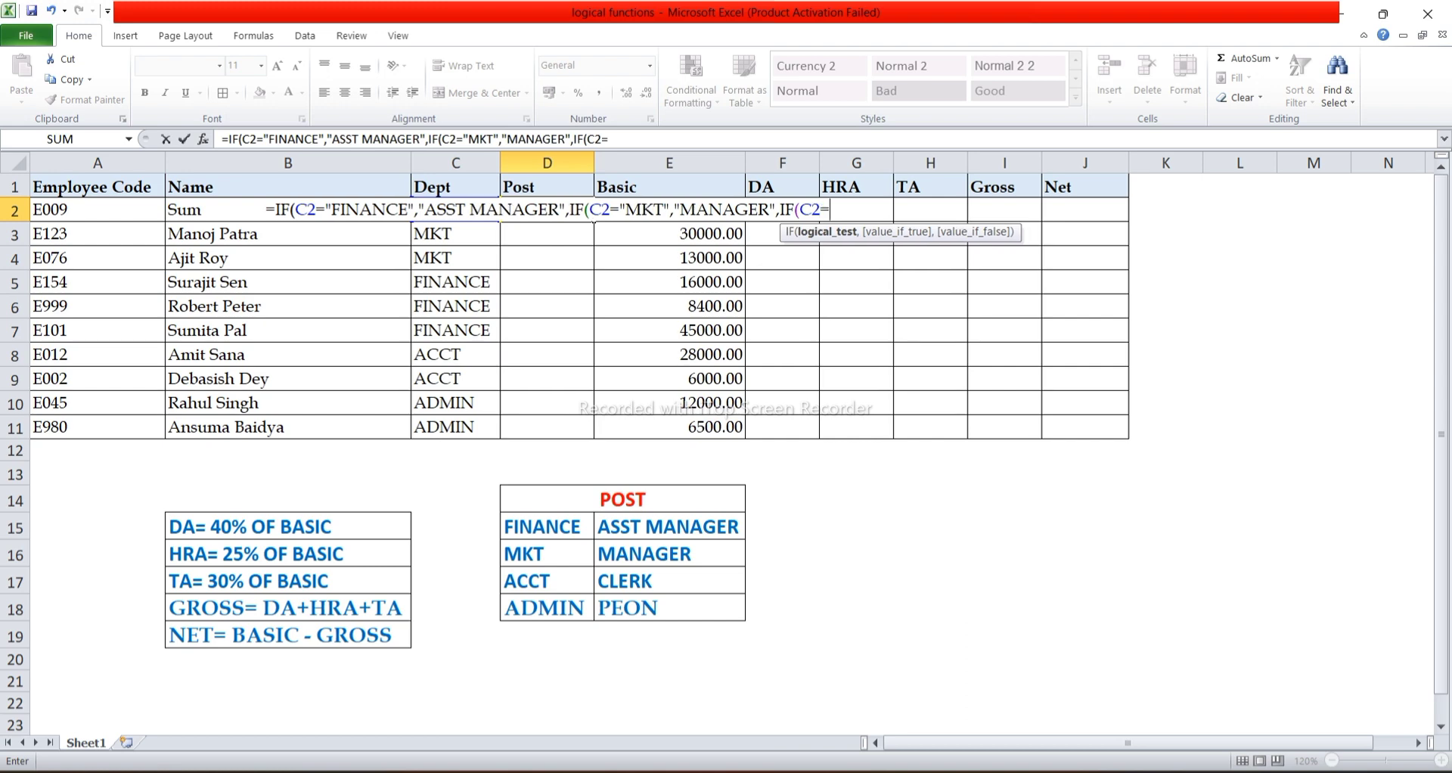
text(")
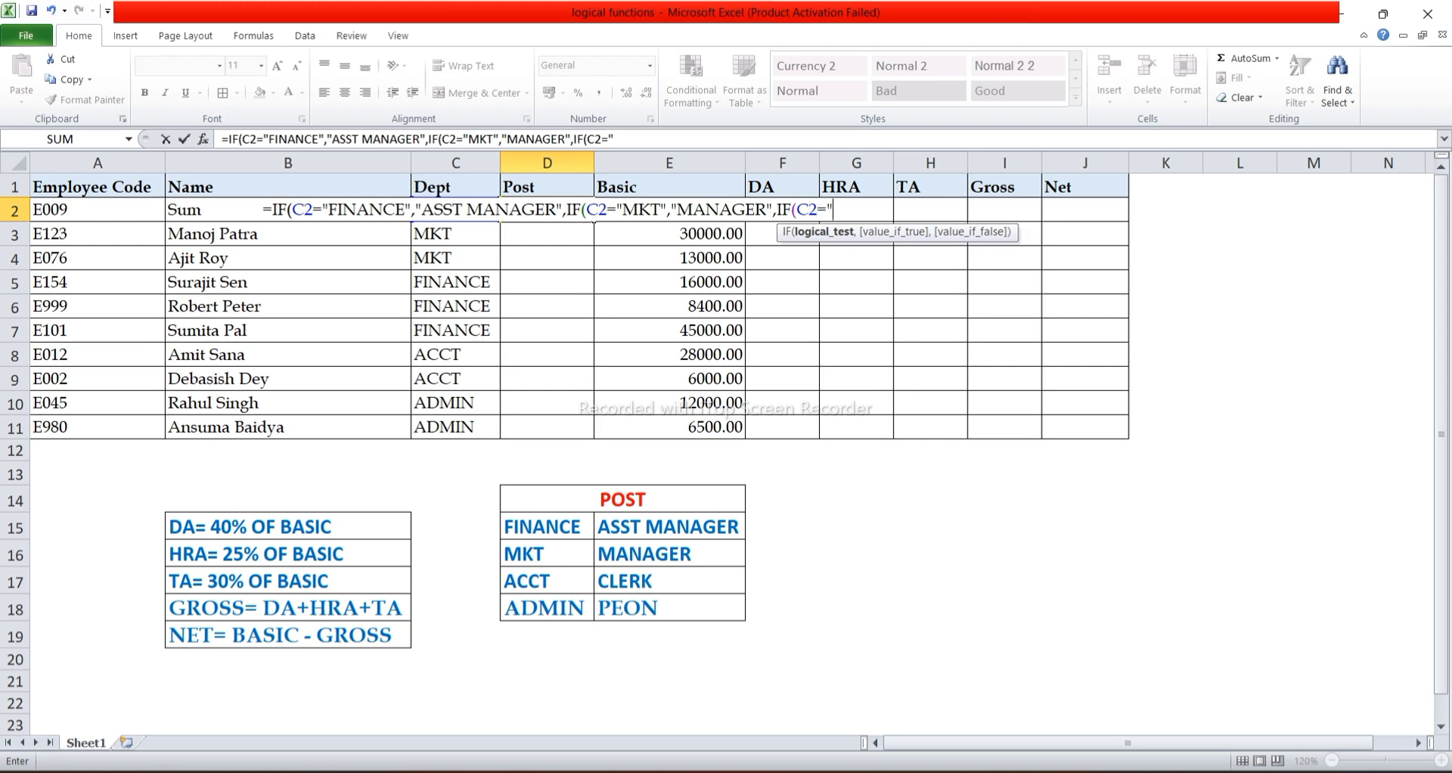
text(ACCT)
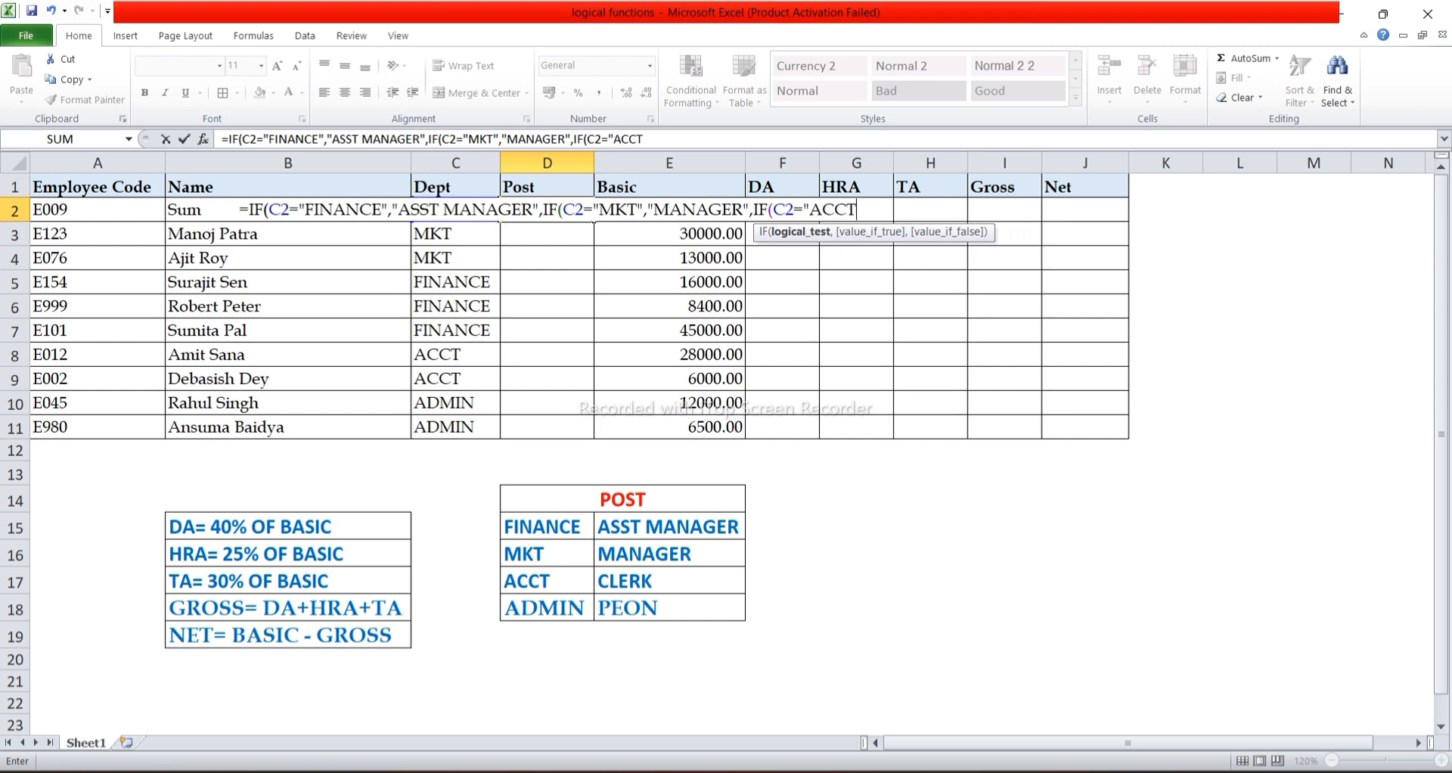
text(")
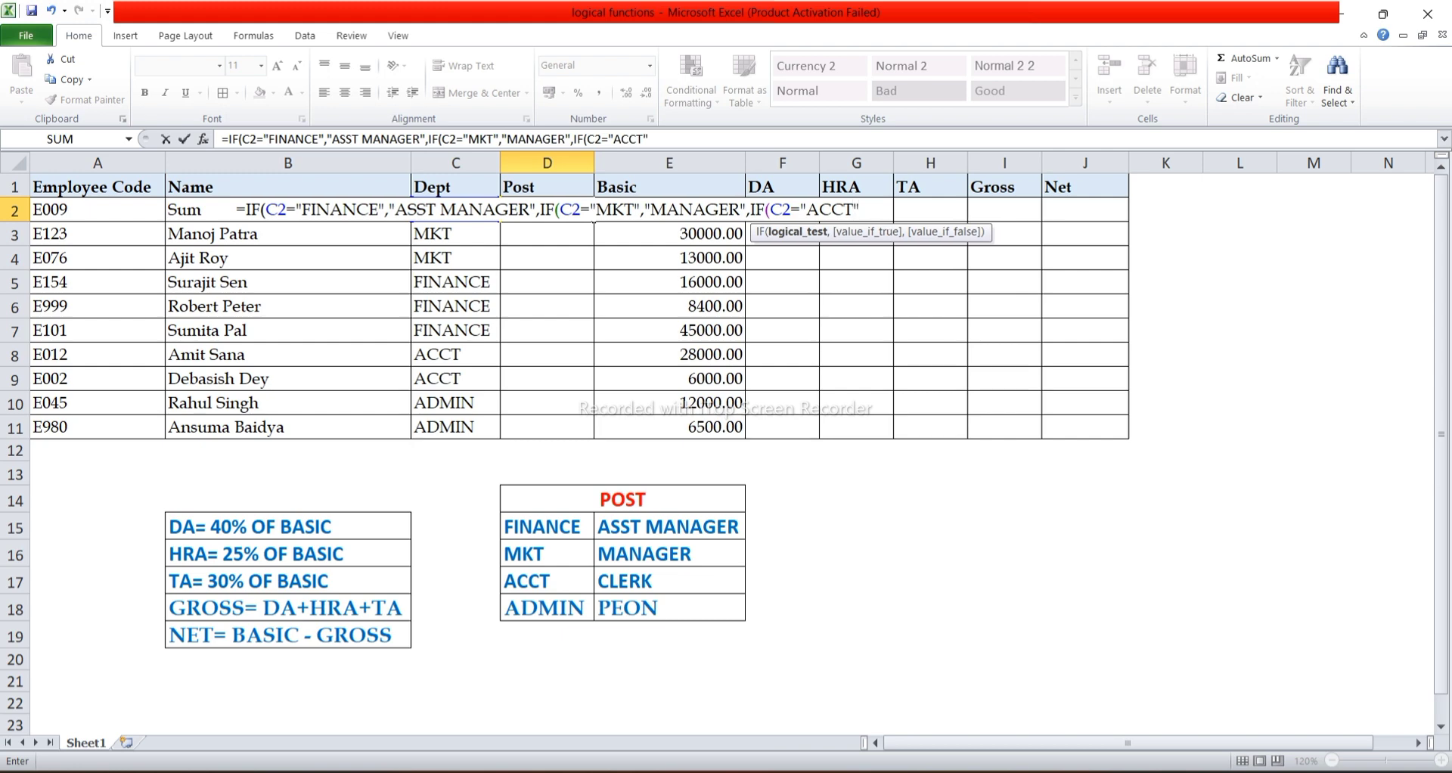
text(,)
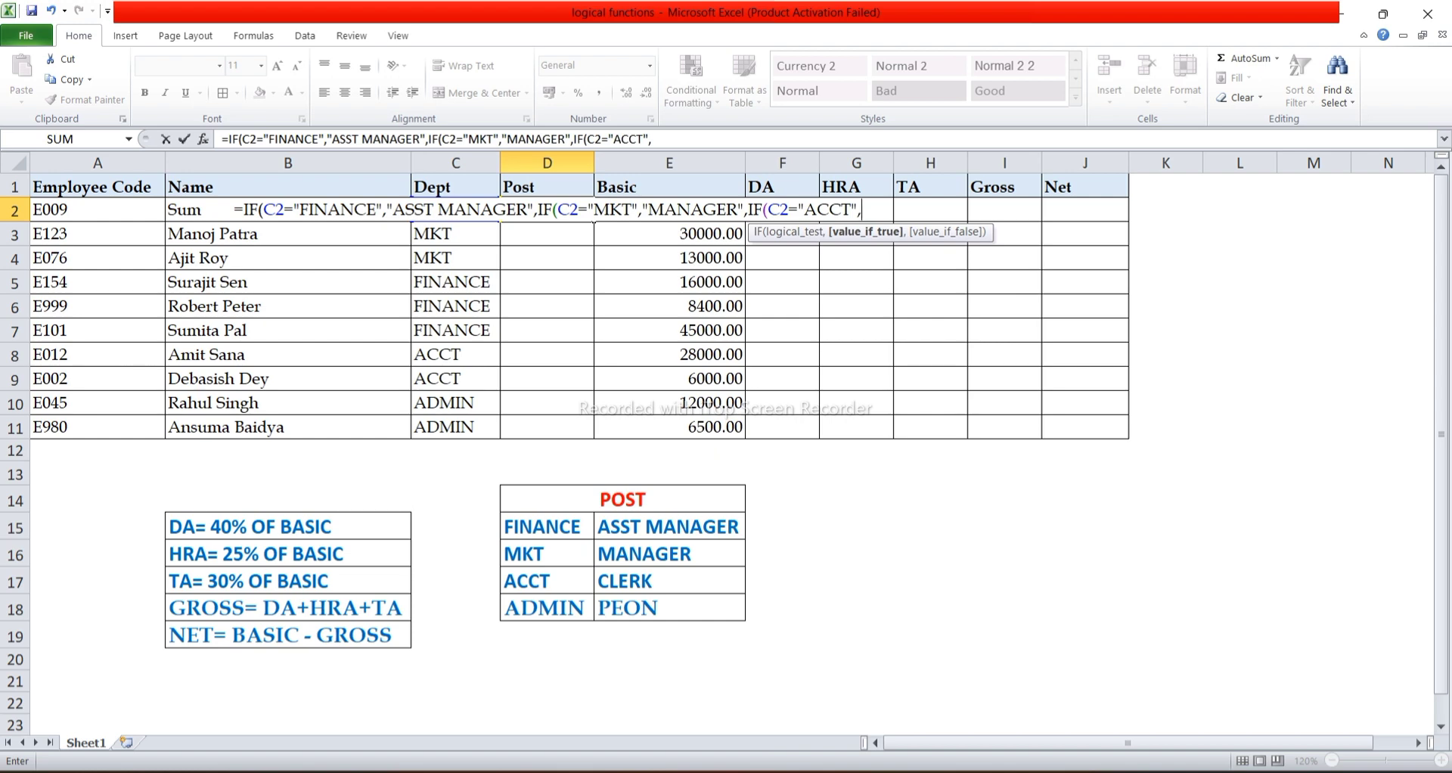
Make the innermost IF in D2 return "CLERK" when the ACCT test is true.
text("C)
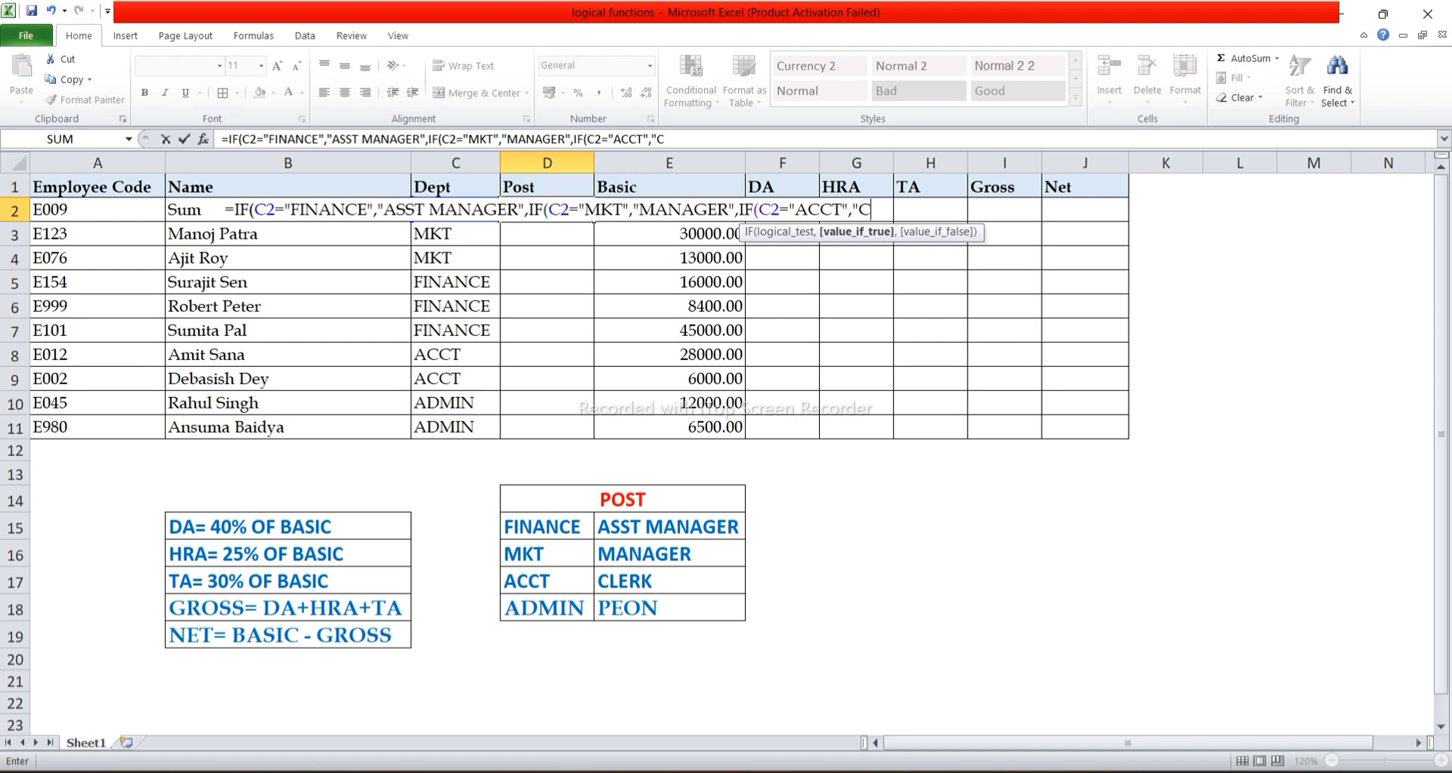
text(LERK")
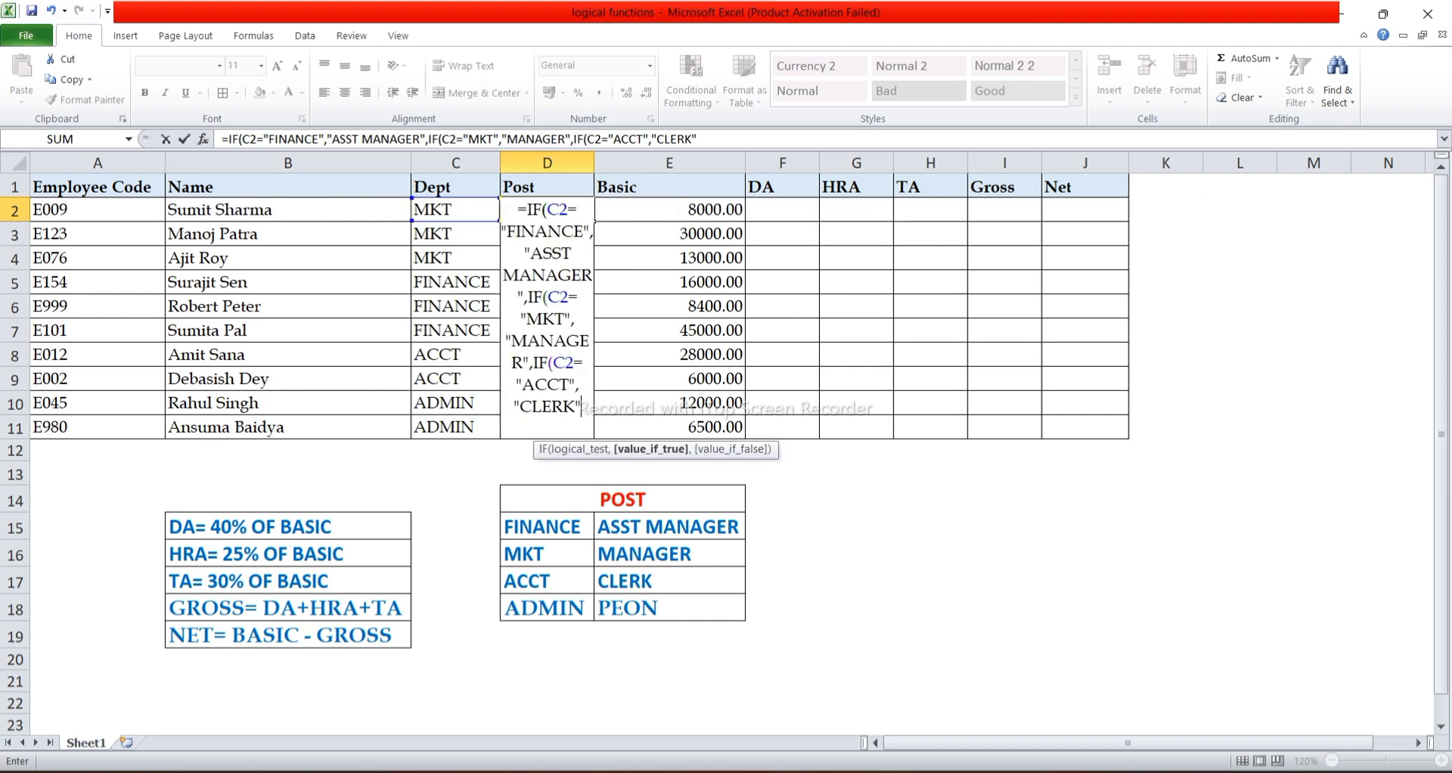
text(,)
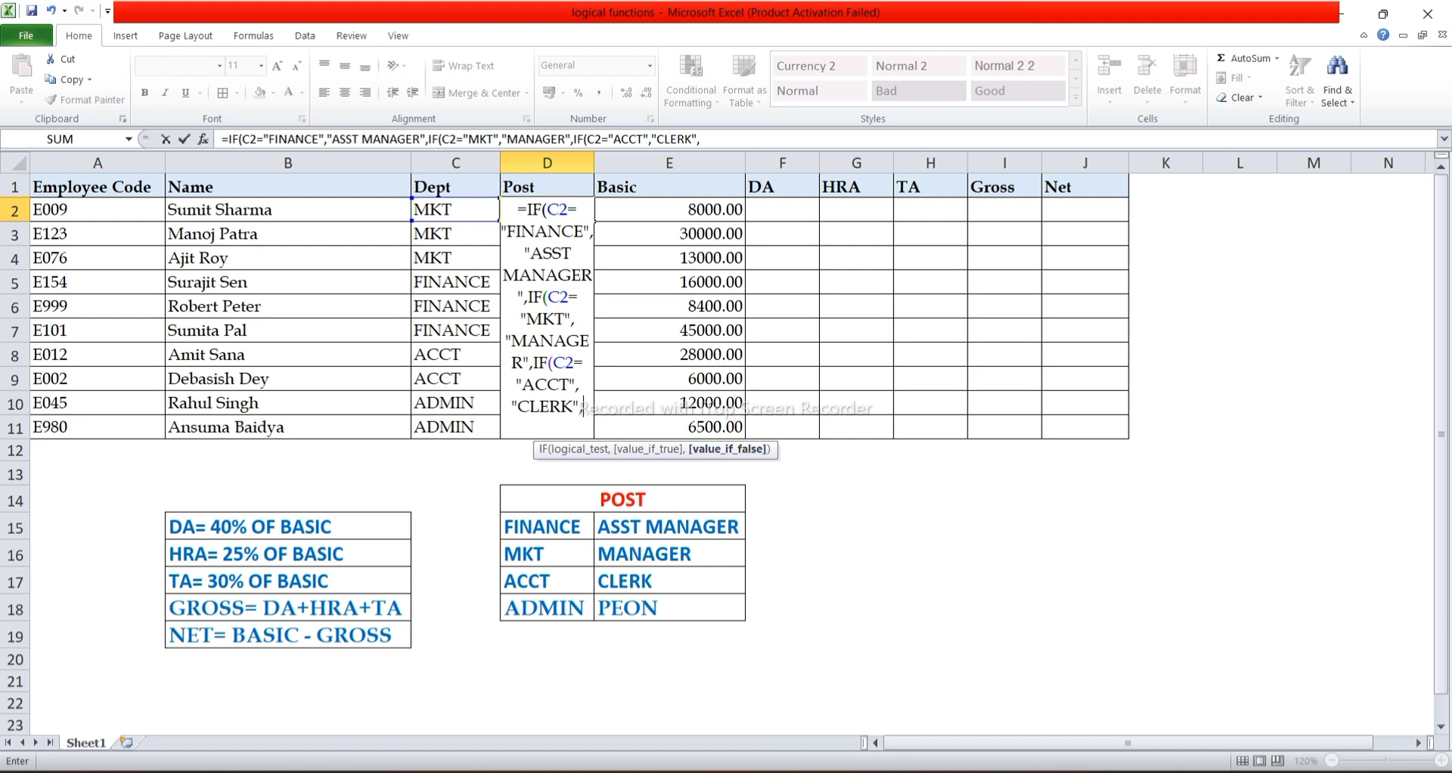
Enter "PEON as the false value of the innermost IF in D2, leaving its closing quotation mark off.
text("PEON)
Magnify the screen to 200% and examine the unfinished nested IF formula in D2.
key(super+plus)
key(super+plus)
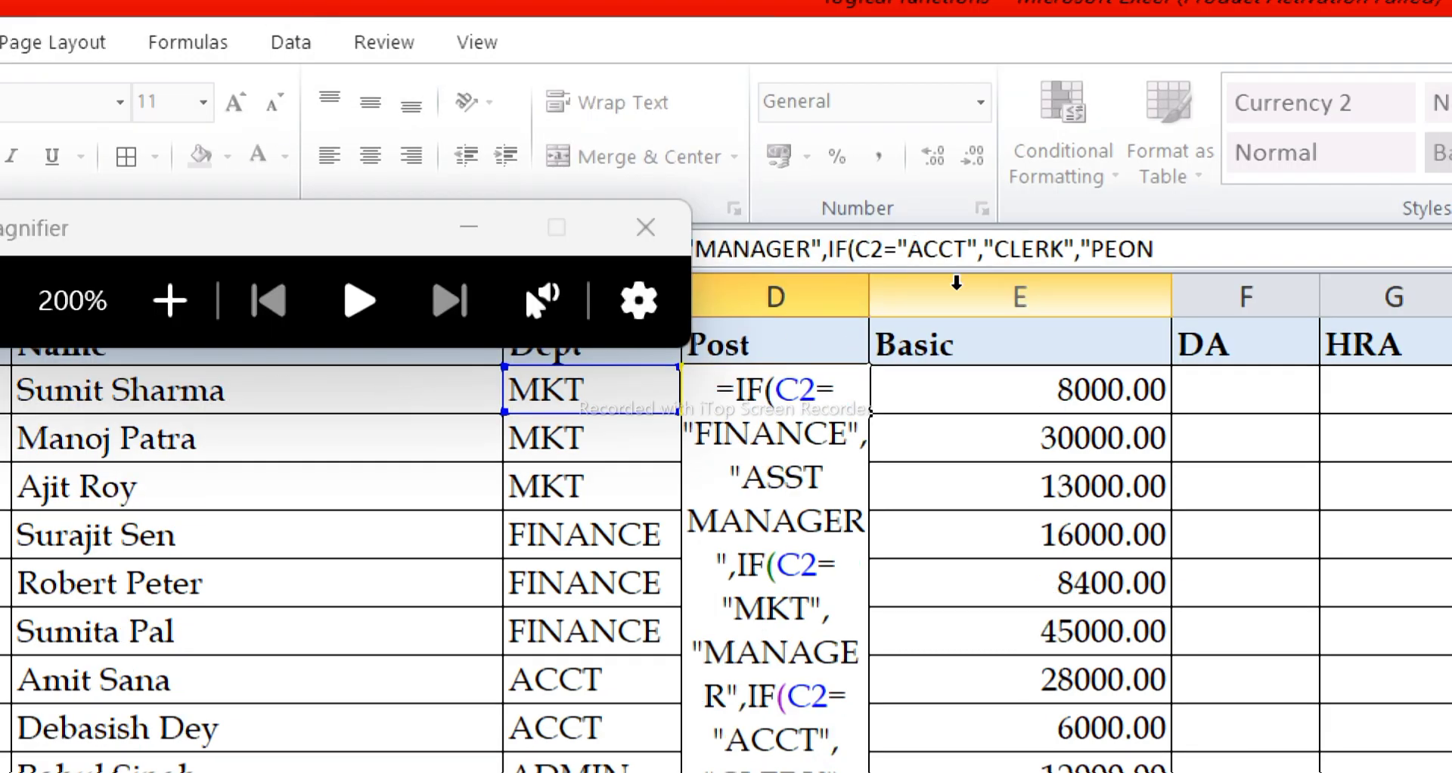
drag(285, 220, 327, 383)
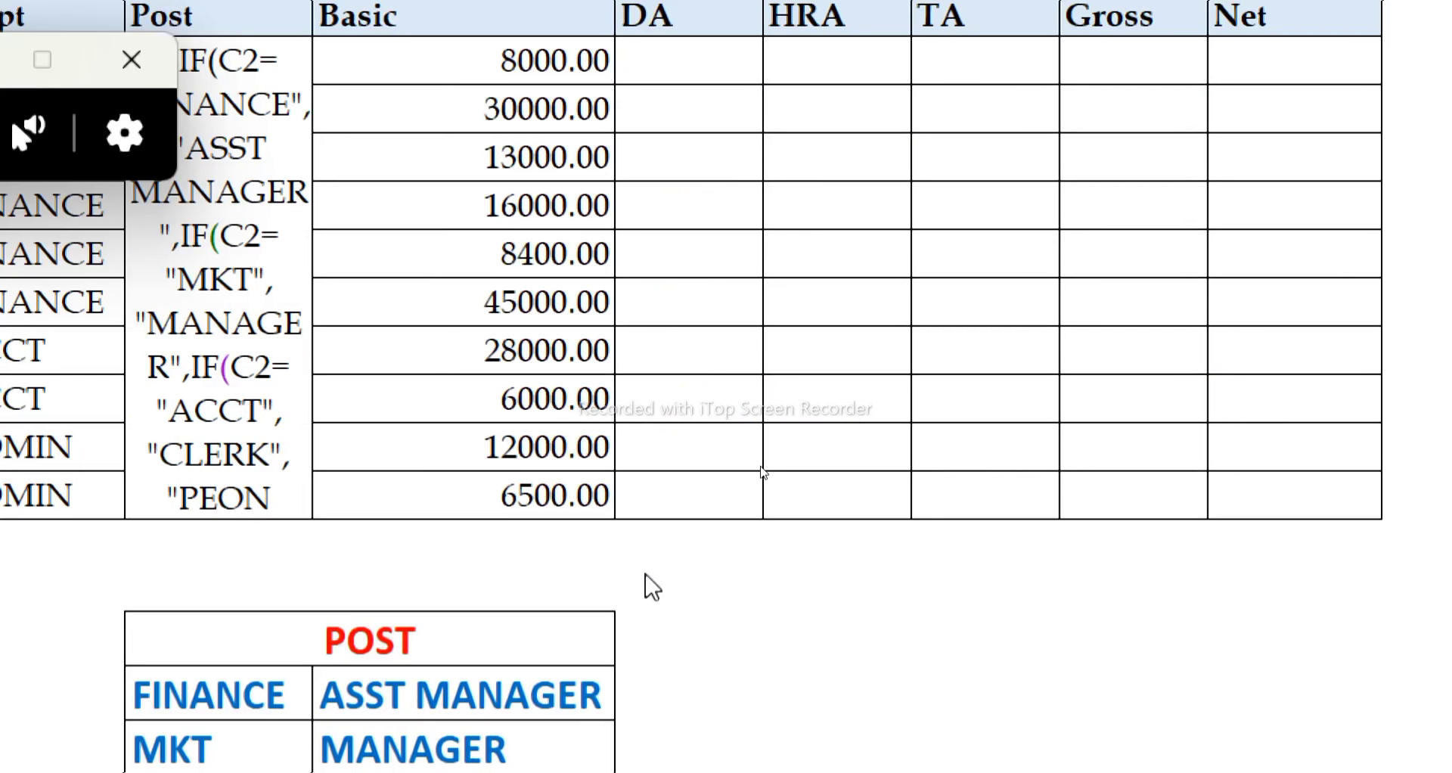
key(super+minus)
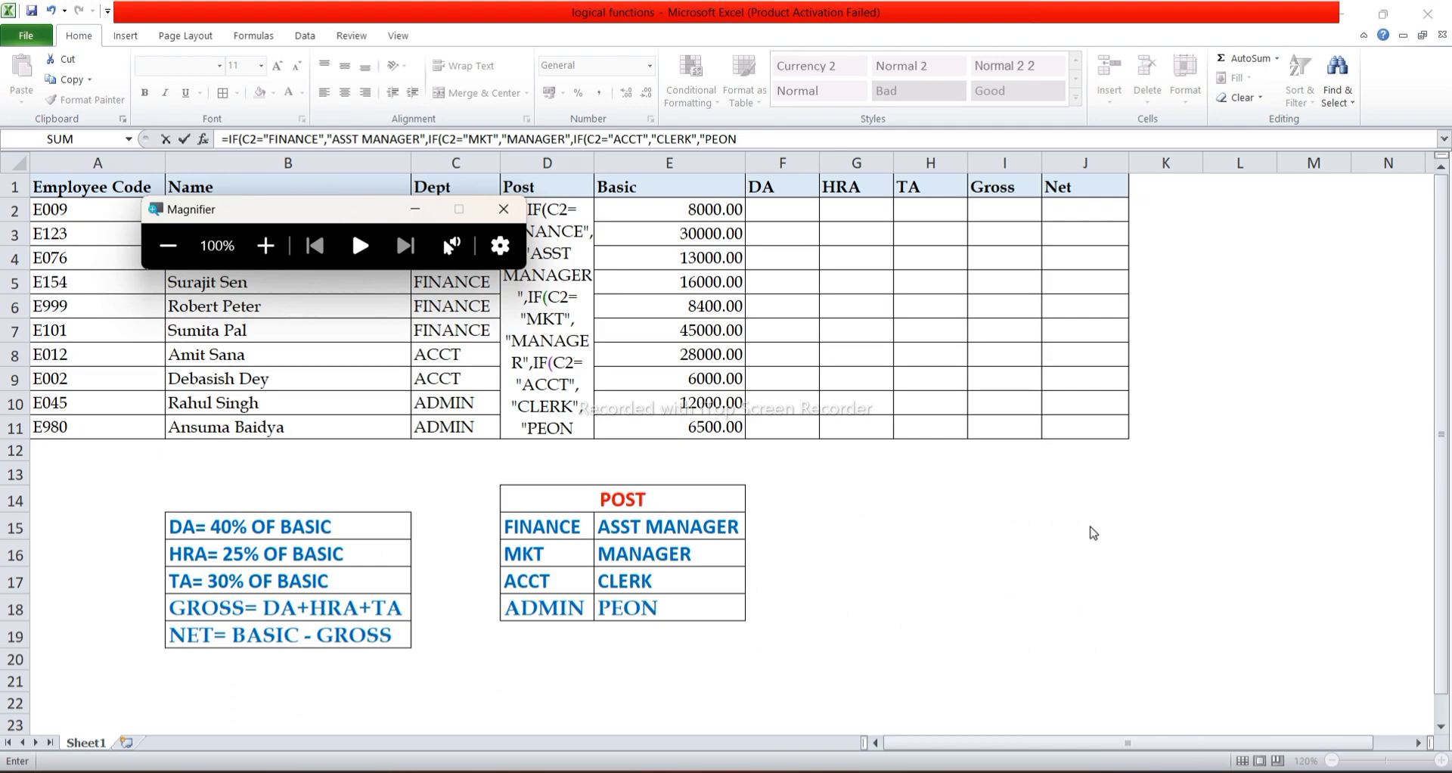
key(super+plus)
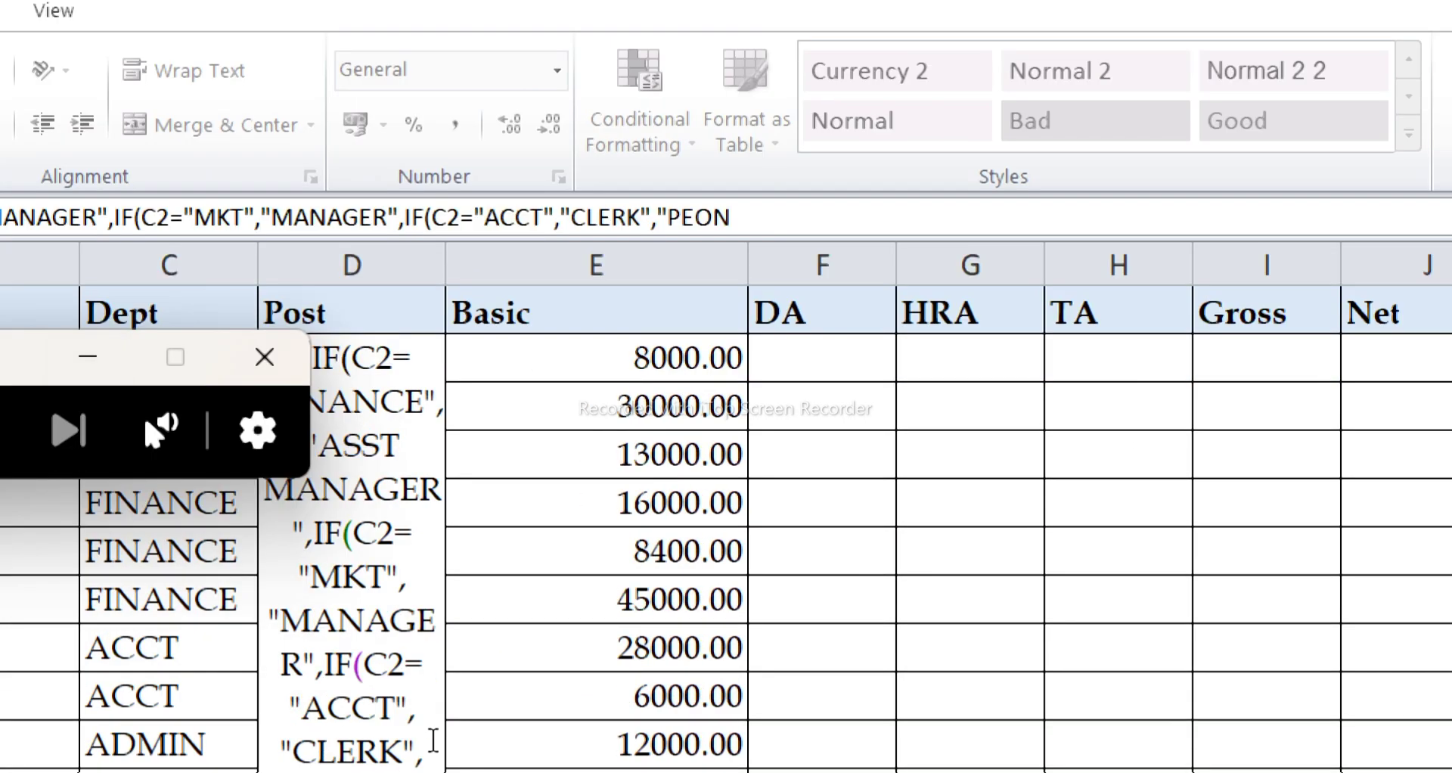
key(super+minus)
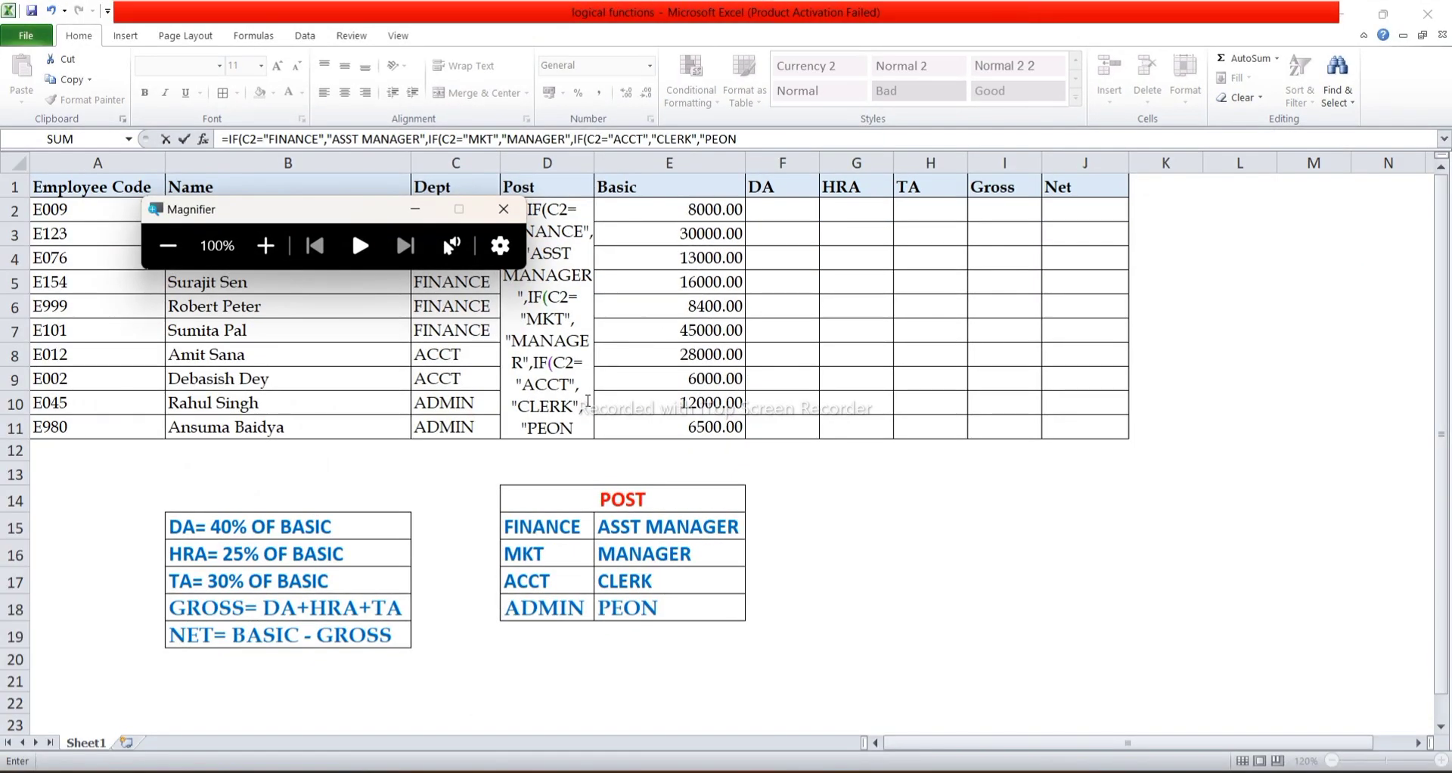
key(super+plus)
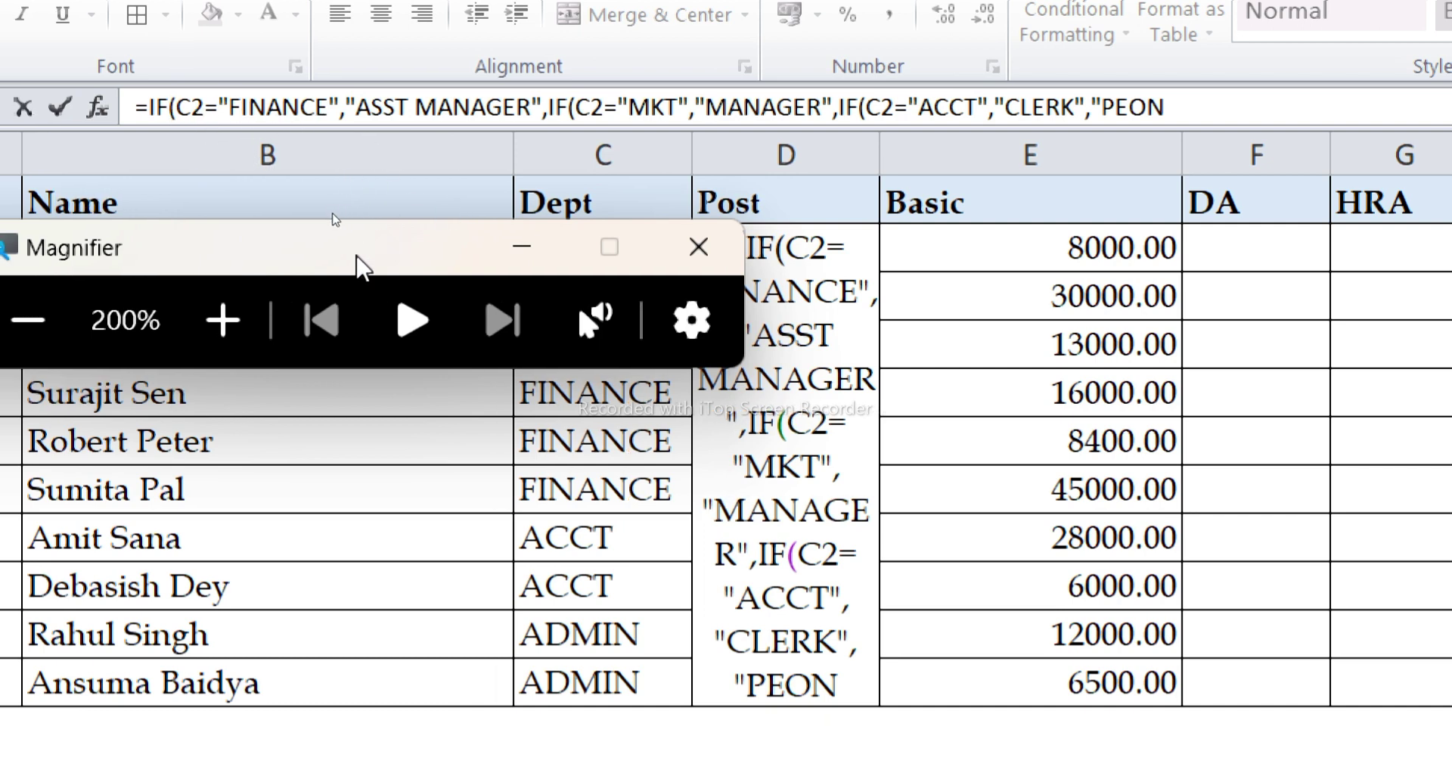
drag(363, 259, 378, 481)
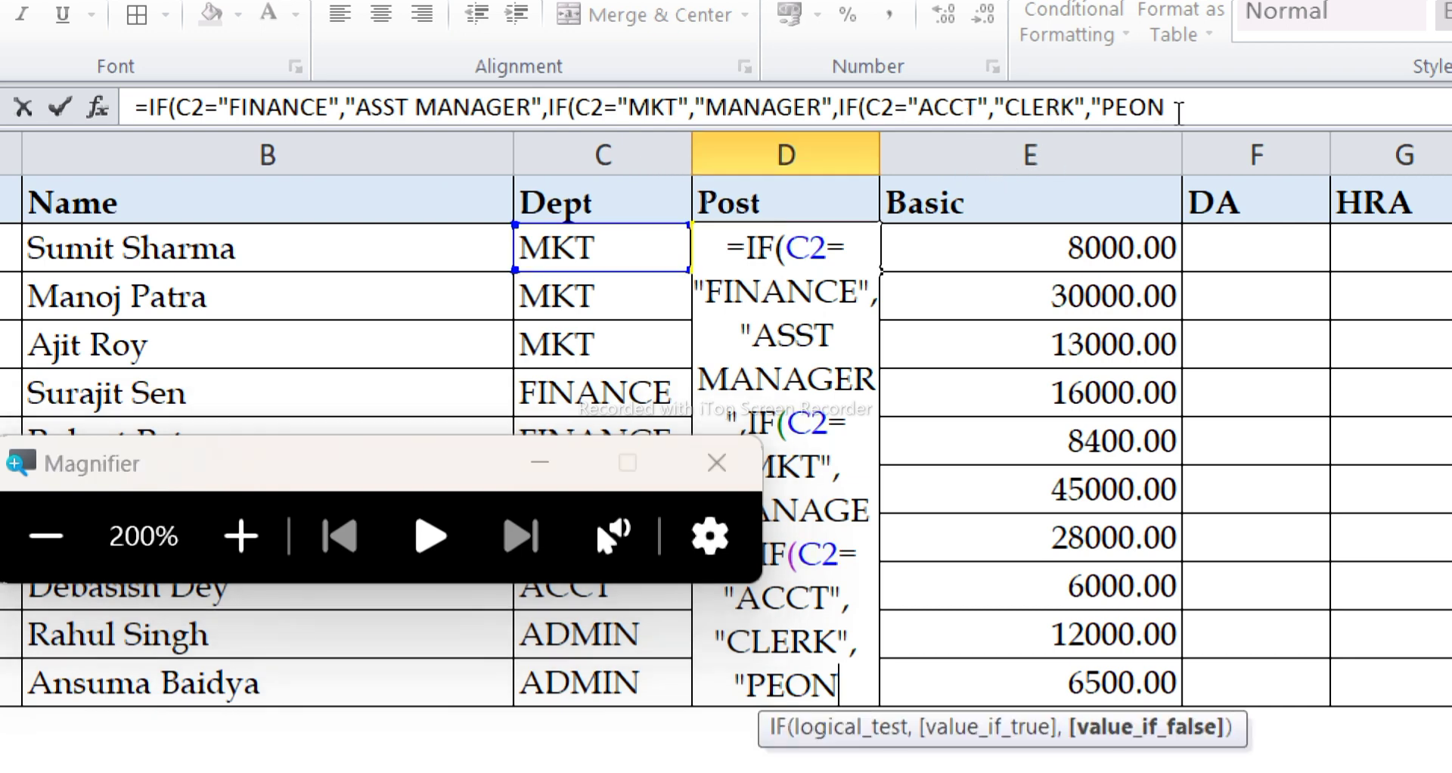
Complete the D2 formula with the closing quotation mark after PEON and three closing parentheses, and enter it.
click(1178, 109)
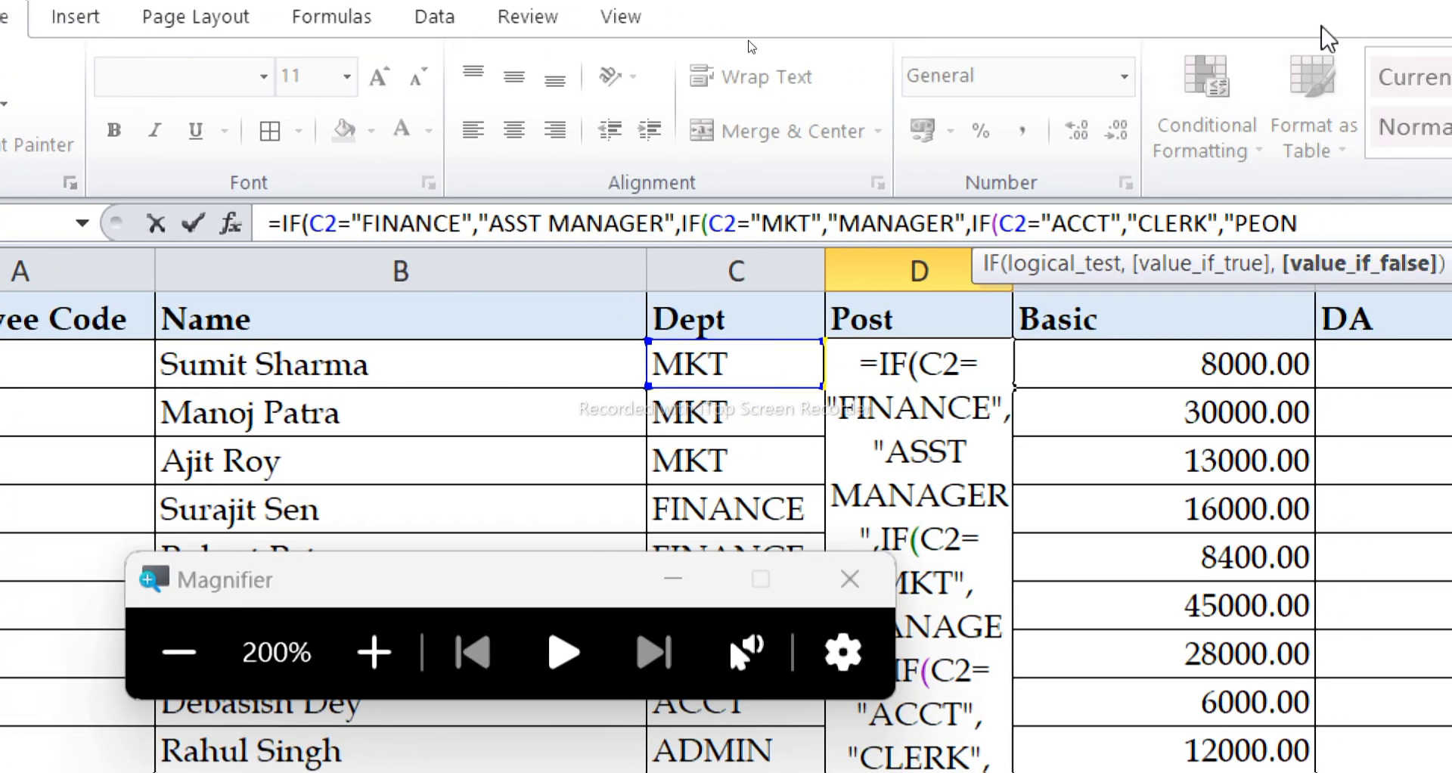
text(")
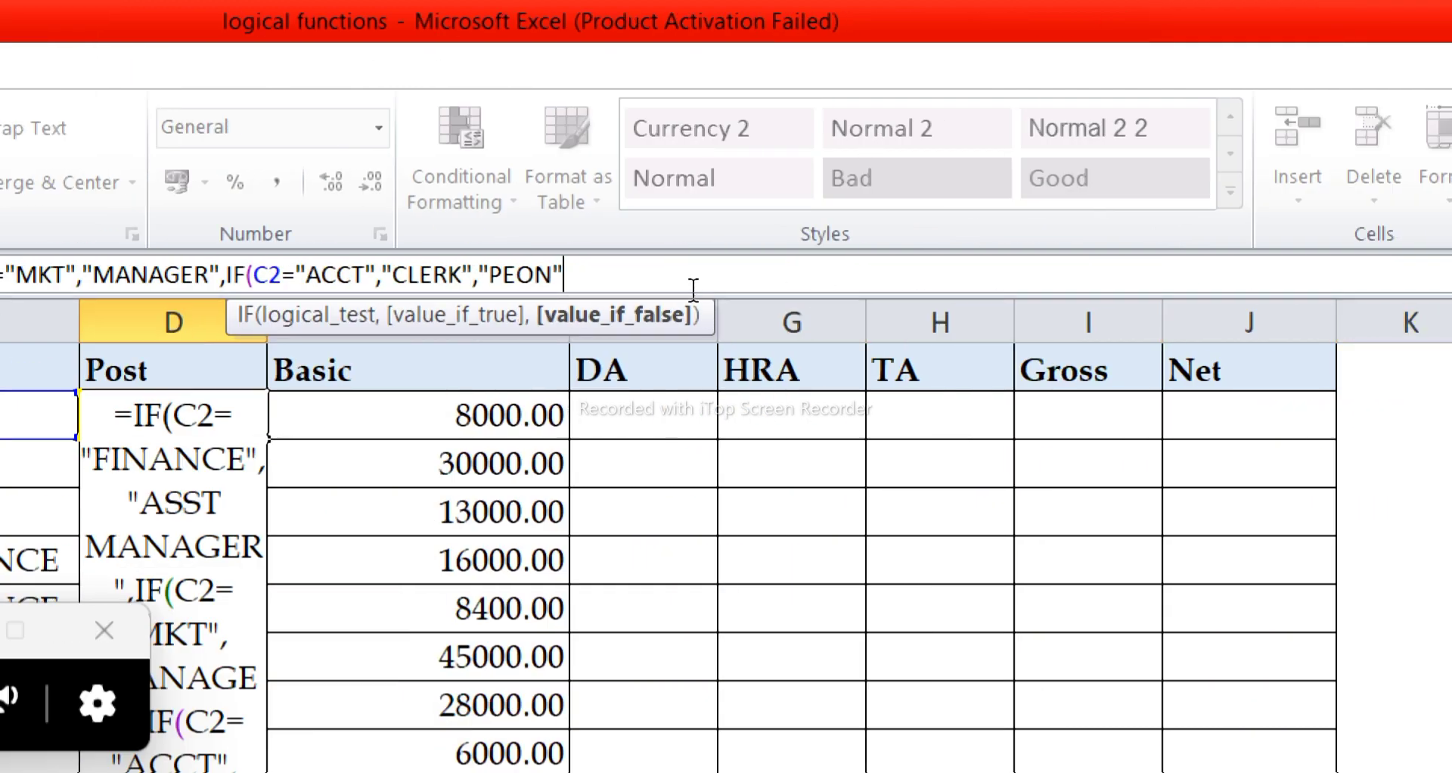
text())))
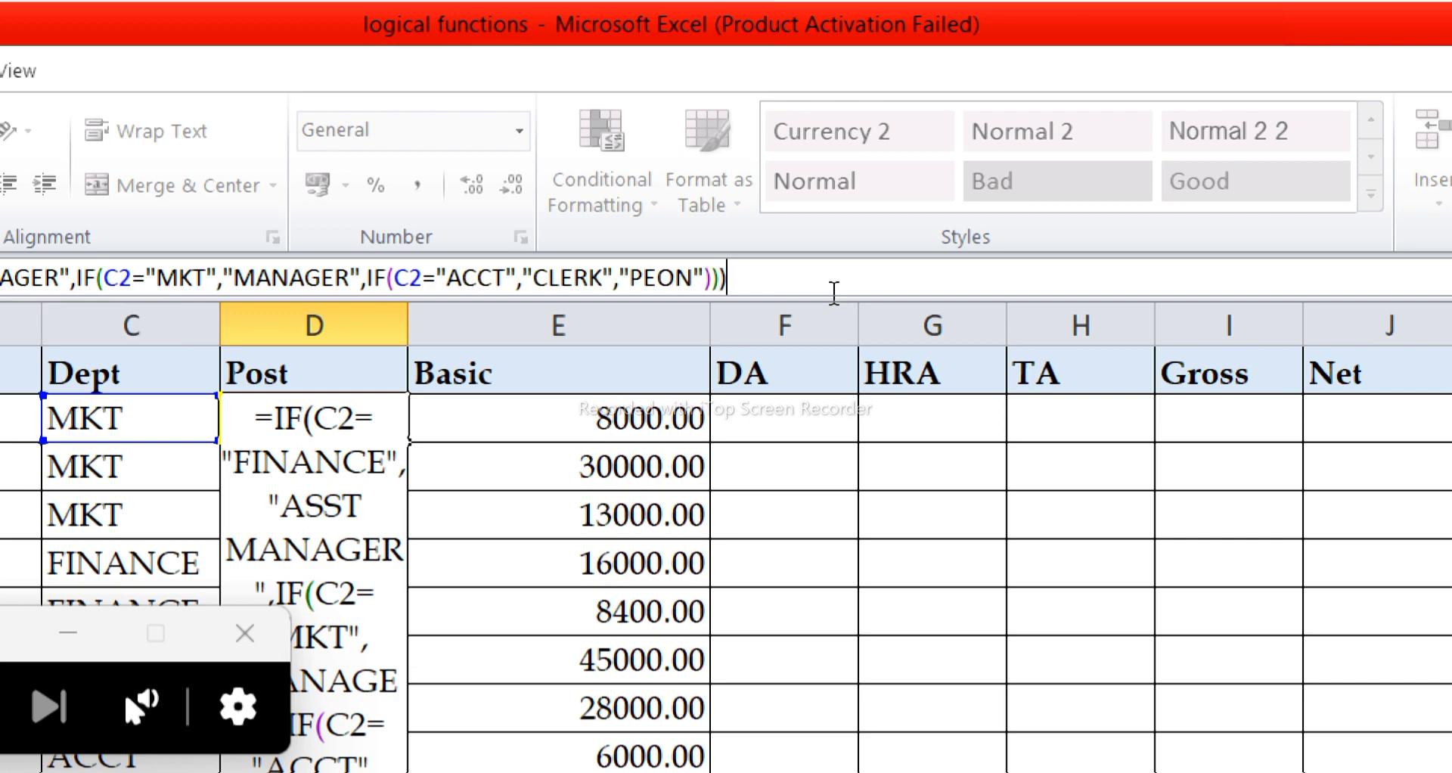
key(Return)
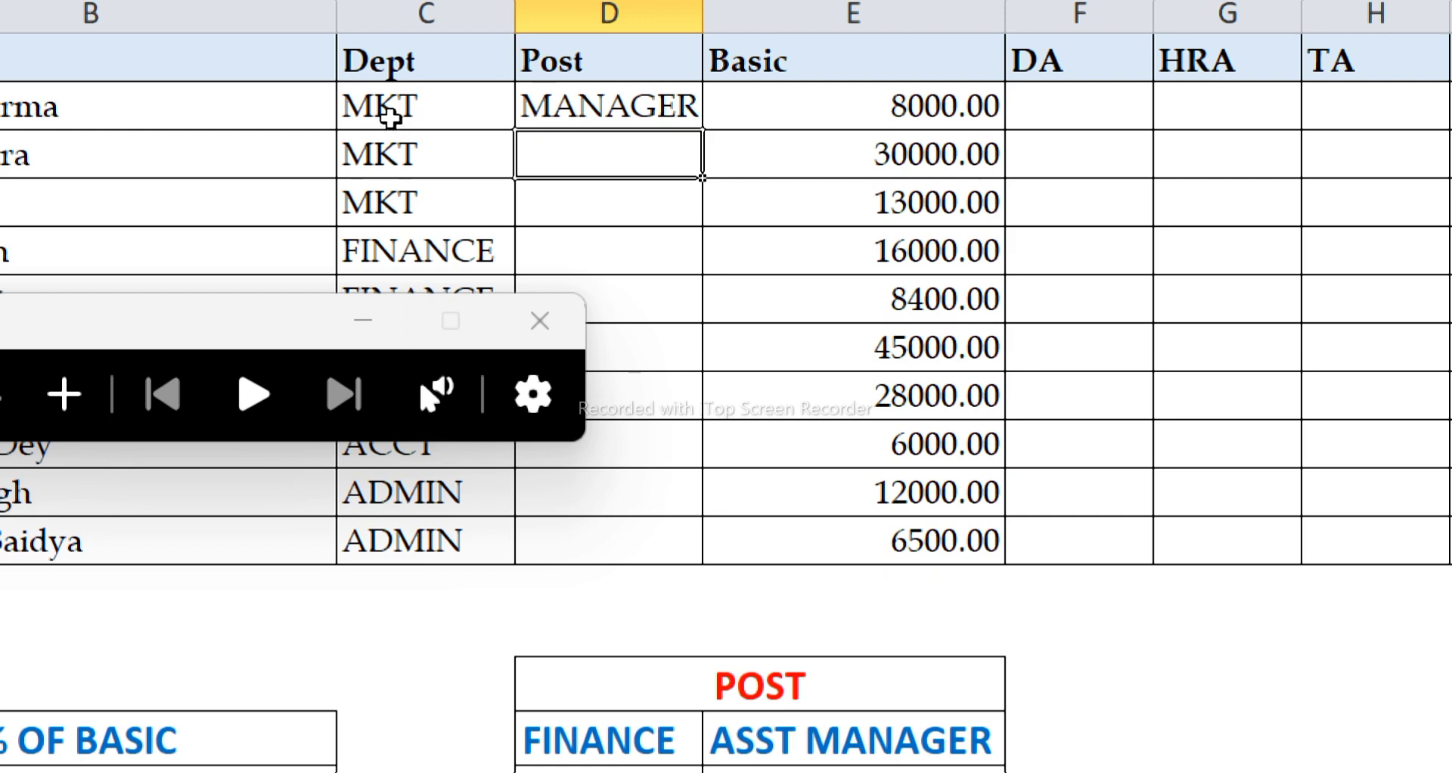
Fill the D2 formula down through D11 and widen the Post column to fit the "ASST MANAGER" entries.
click(665, 111)
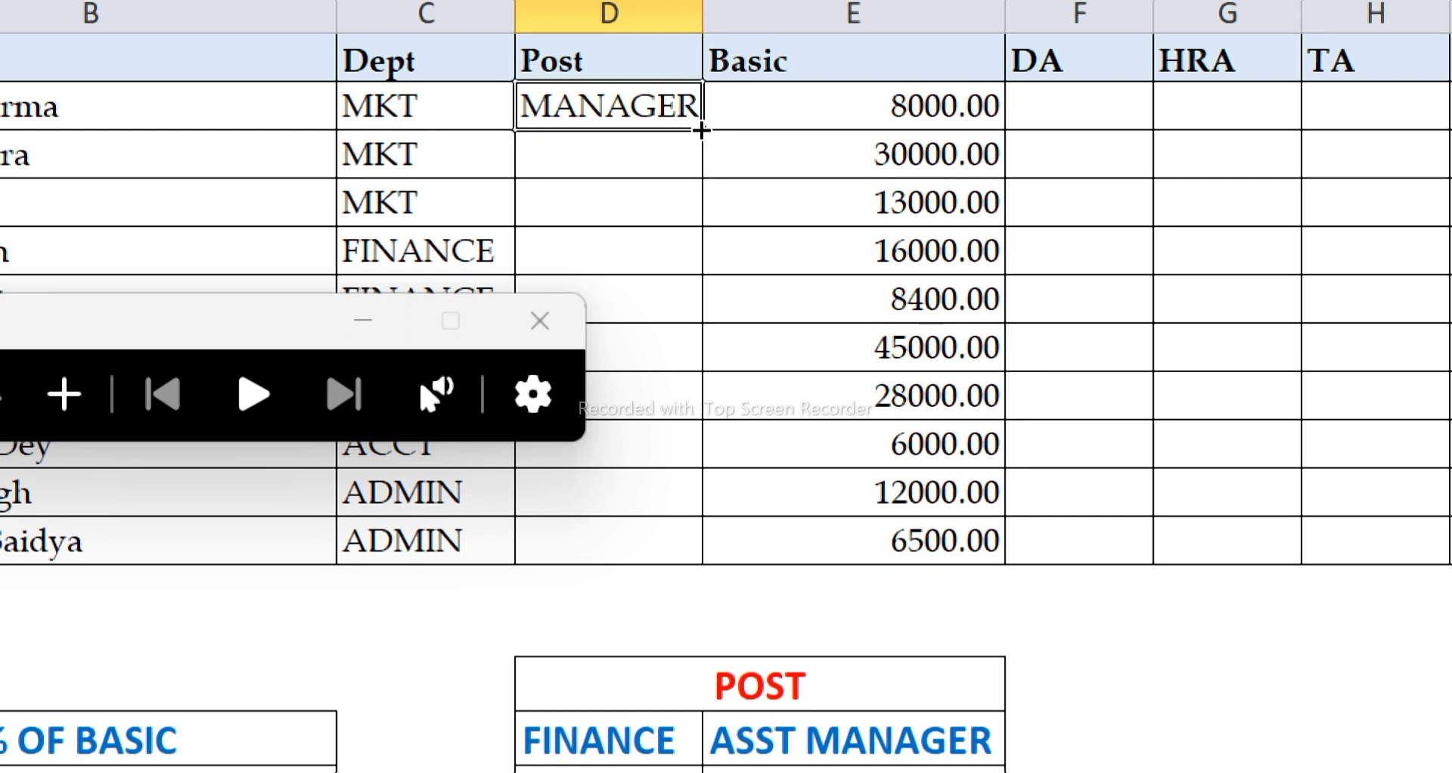
drag(701, 130, 713, 556)
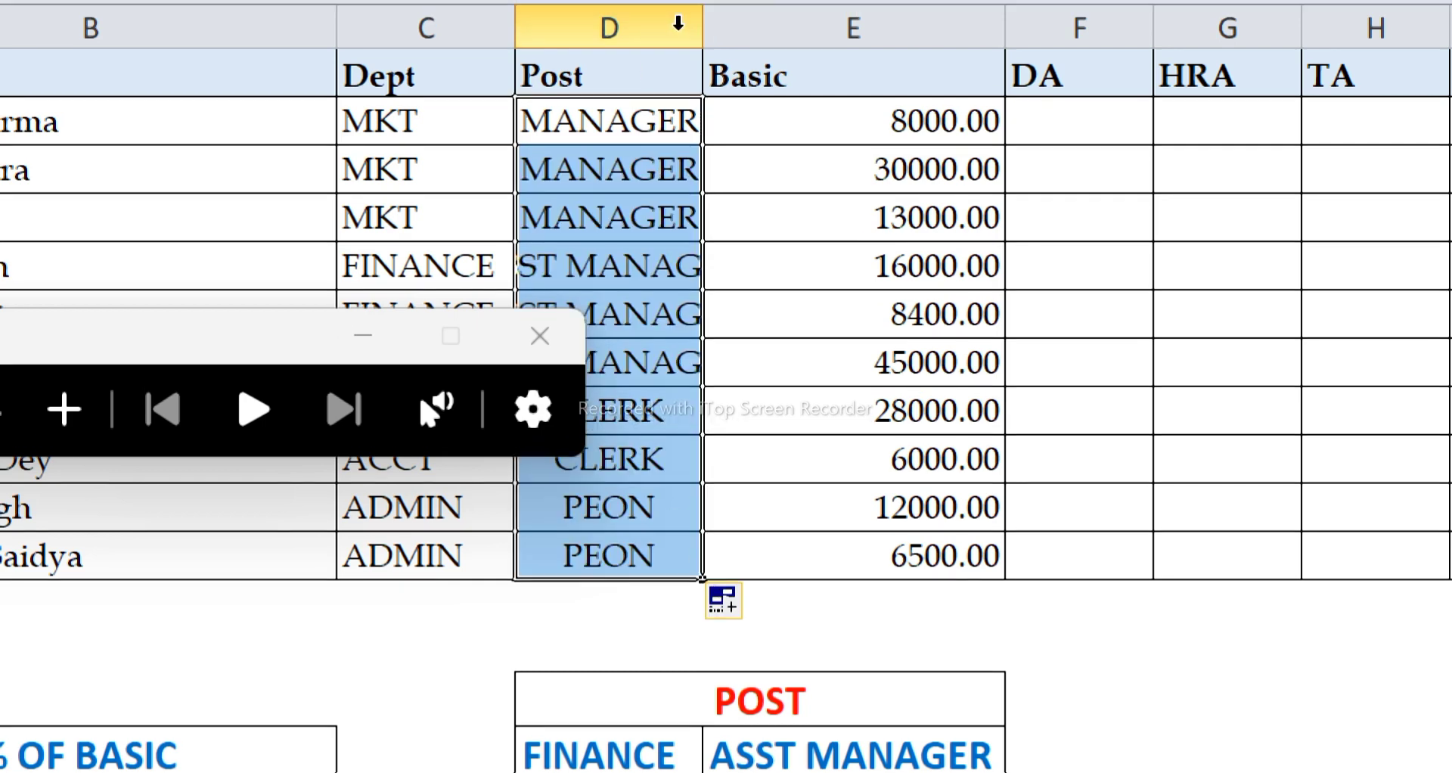
drag(701, 26, 776, 46)
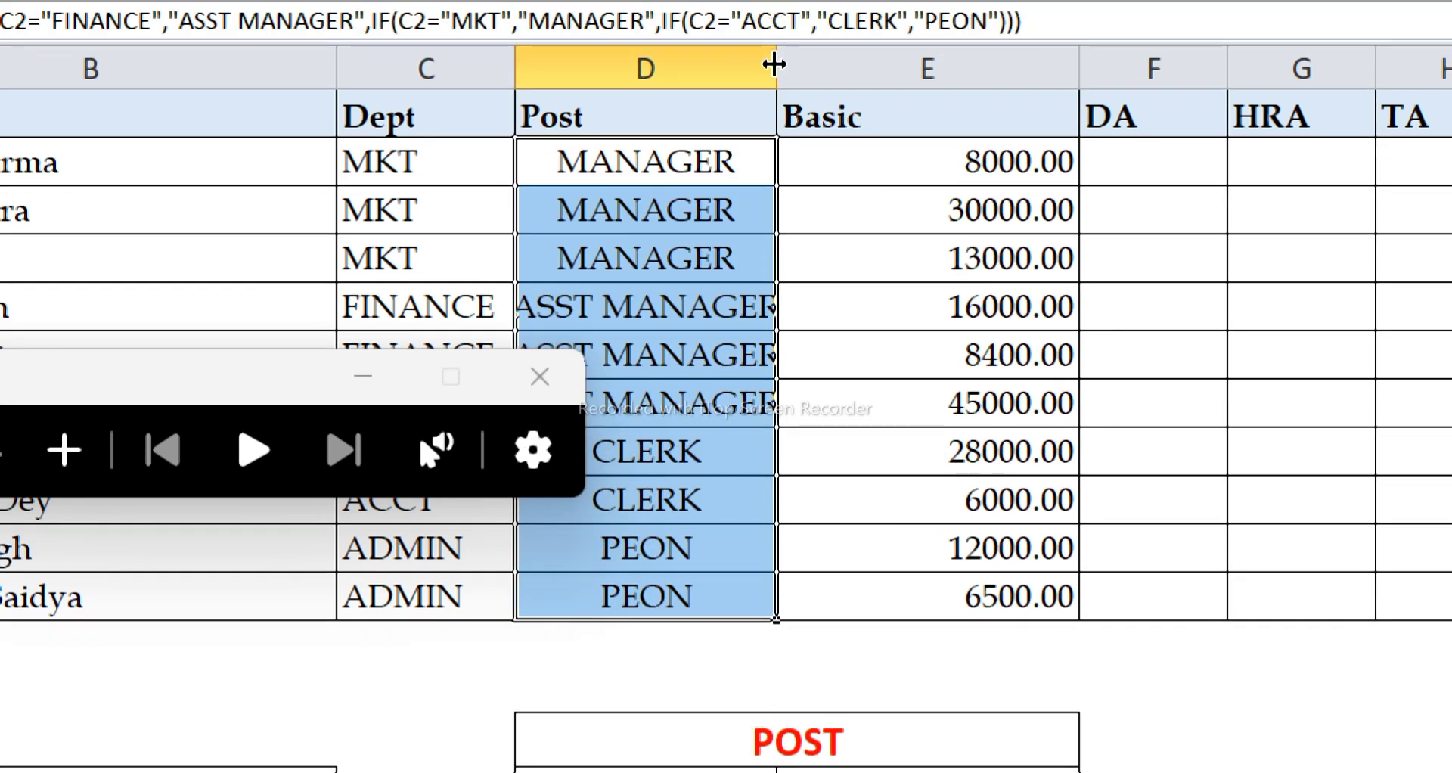
drag(774, 64, 808, 65)
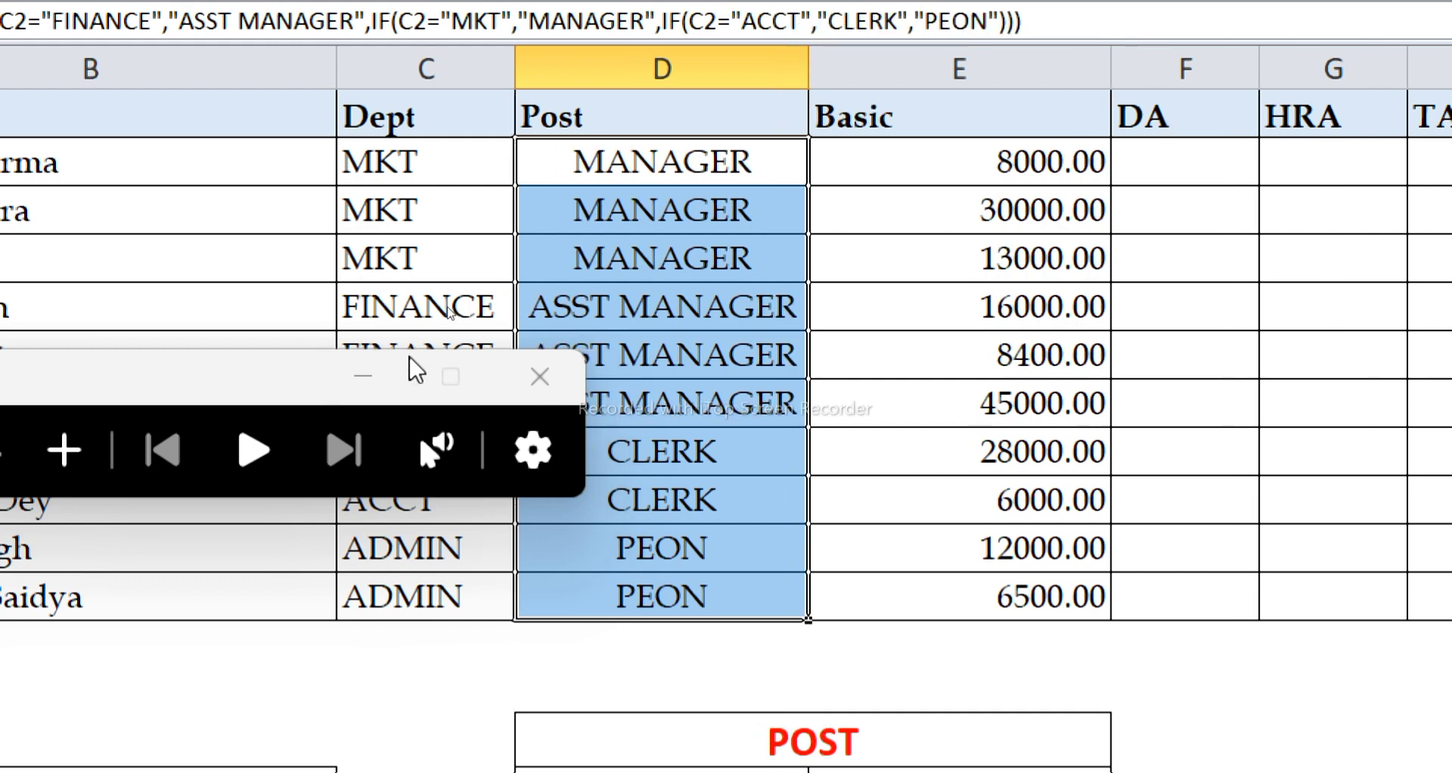
Move the Magnifier window off the employee table and close it.
drag(250, 373, 227, 711)
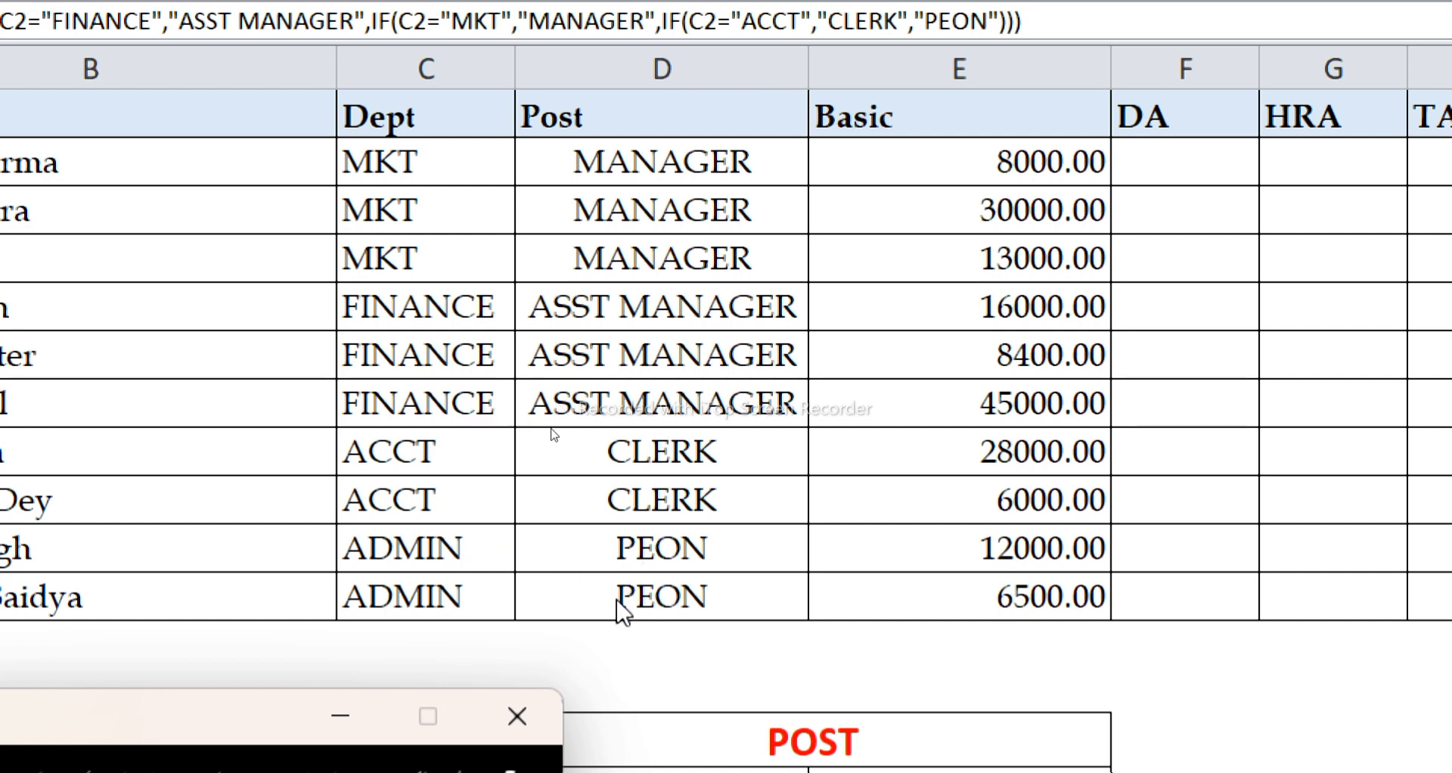
click(518, 715)
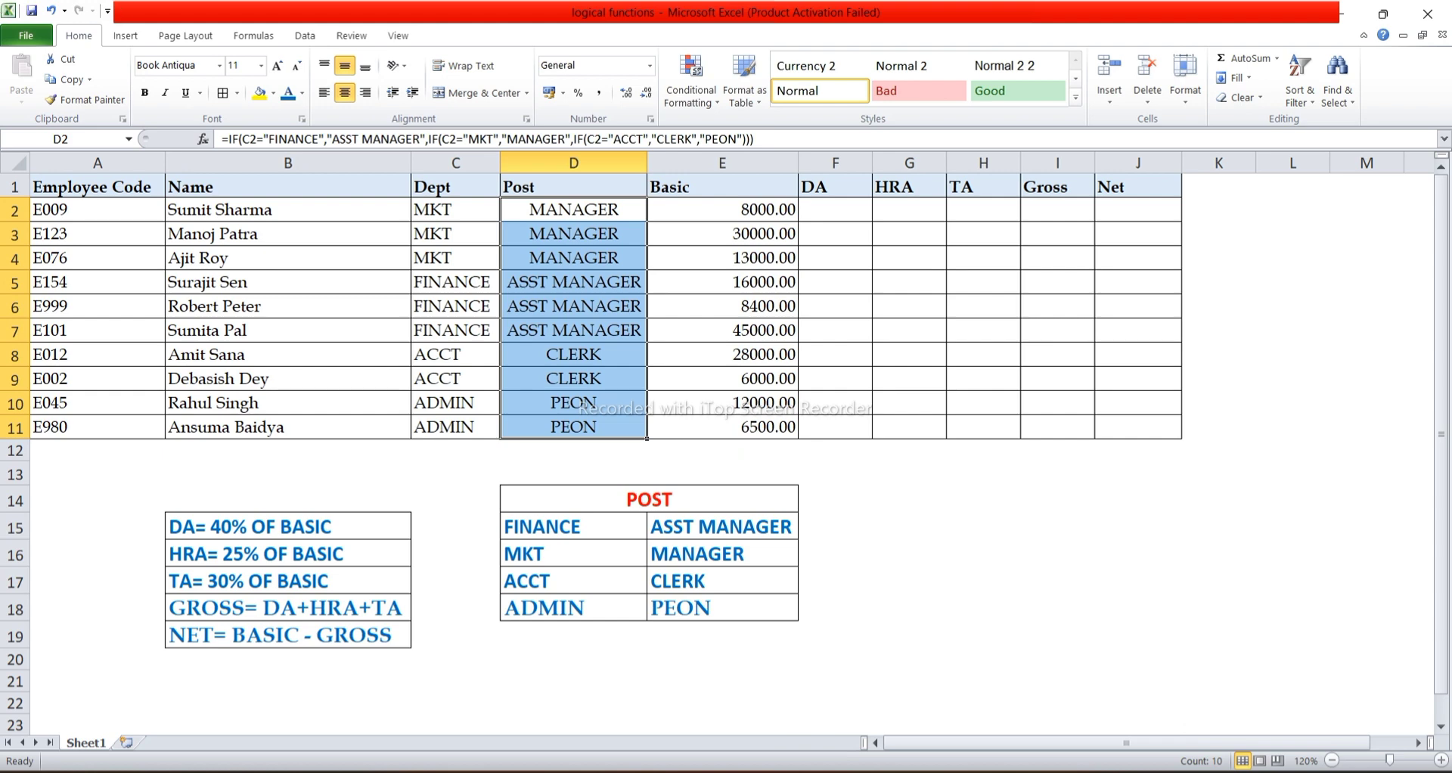
Calculate DA in F2 as 40% of Basic with =E2*40% and fill the formula down through F11.
click(835, 210)
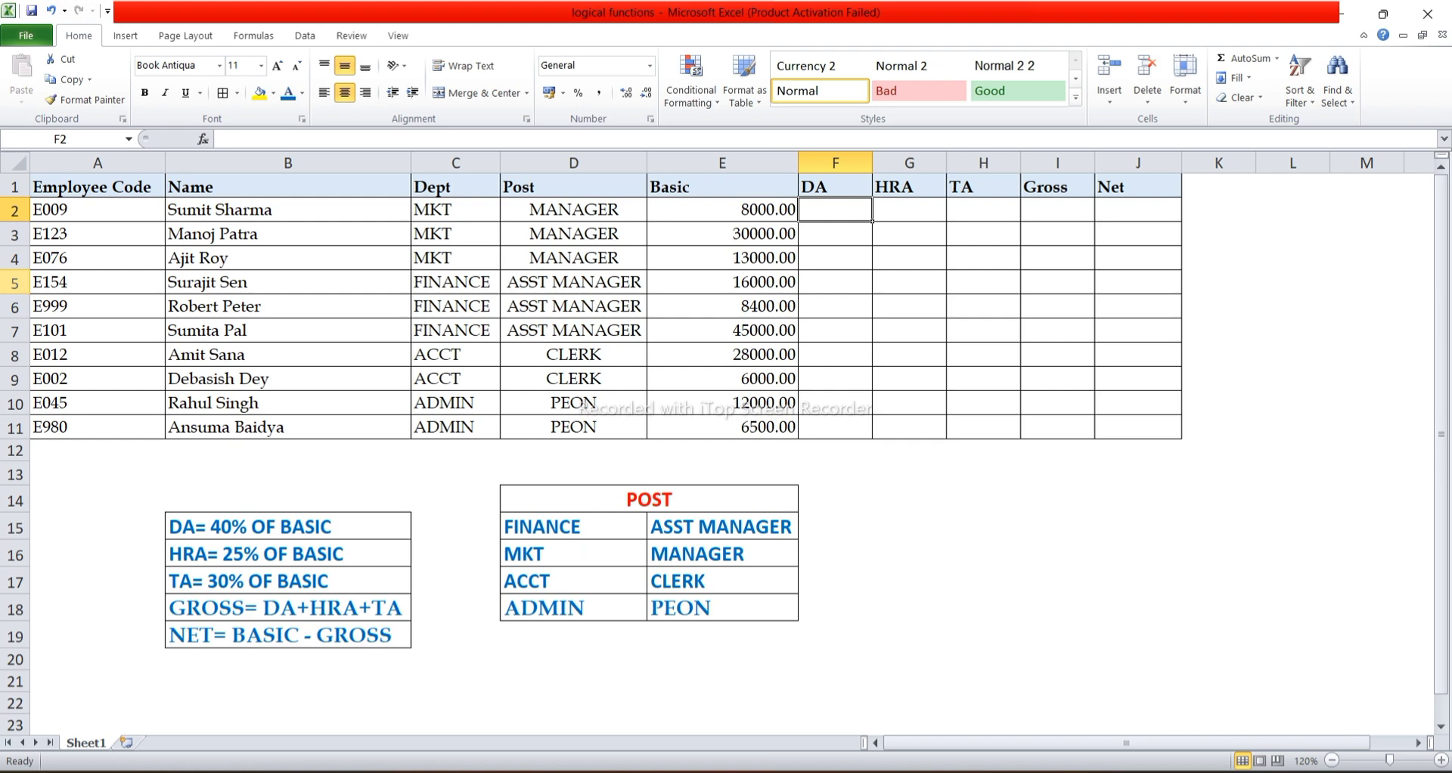
text(=)
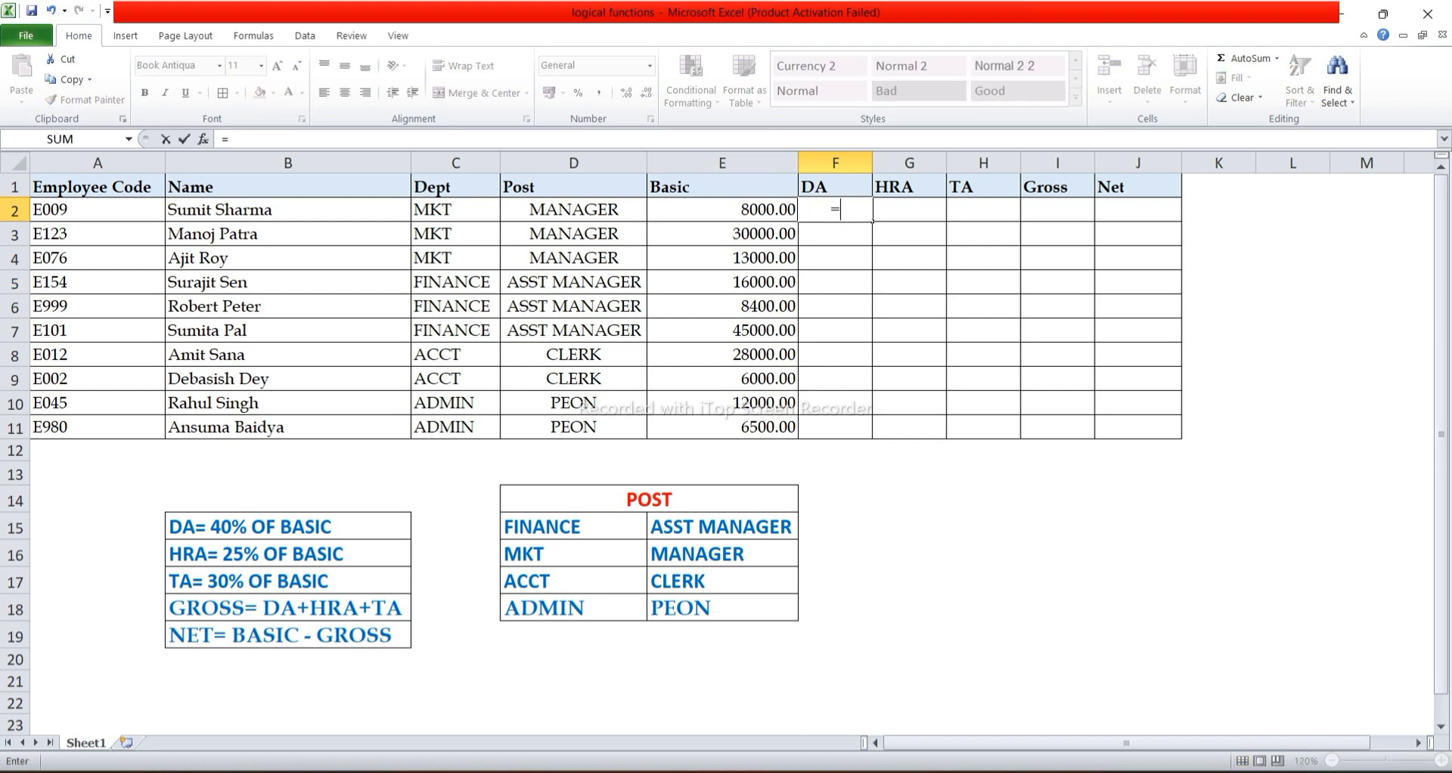
key(Left)
text(*40)
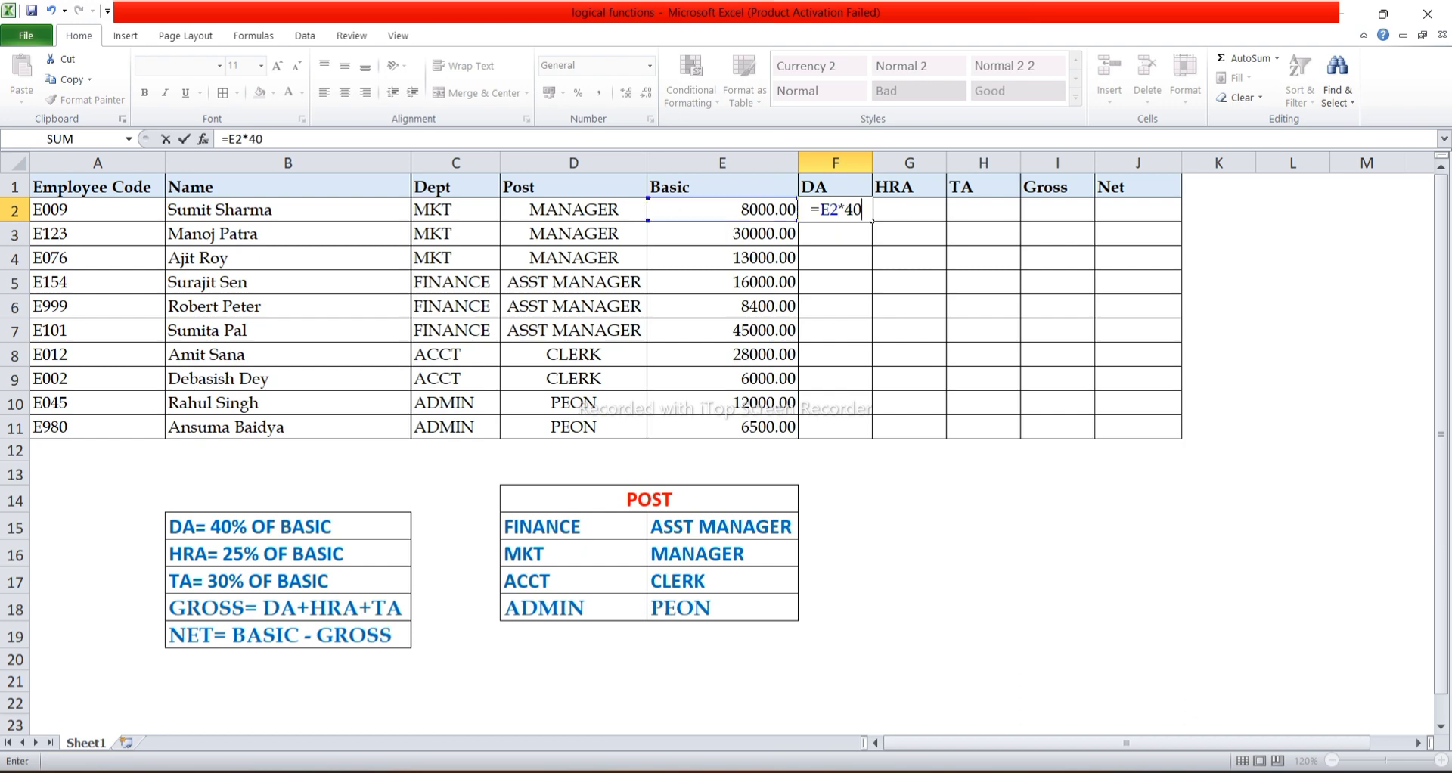
text(%)
key(Return)
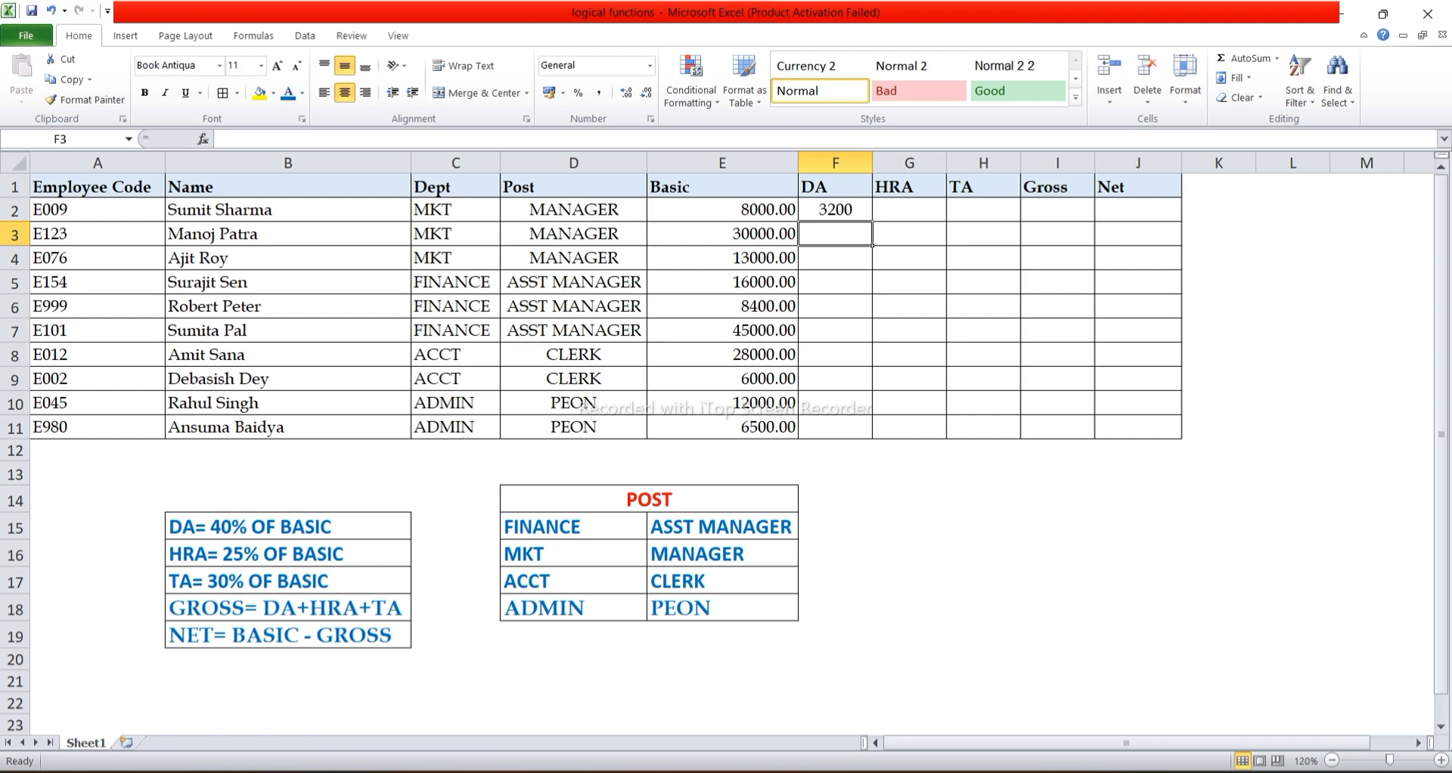
click(836, 209)
double_click(872, 220)
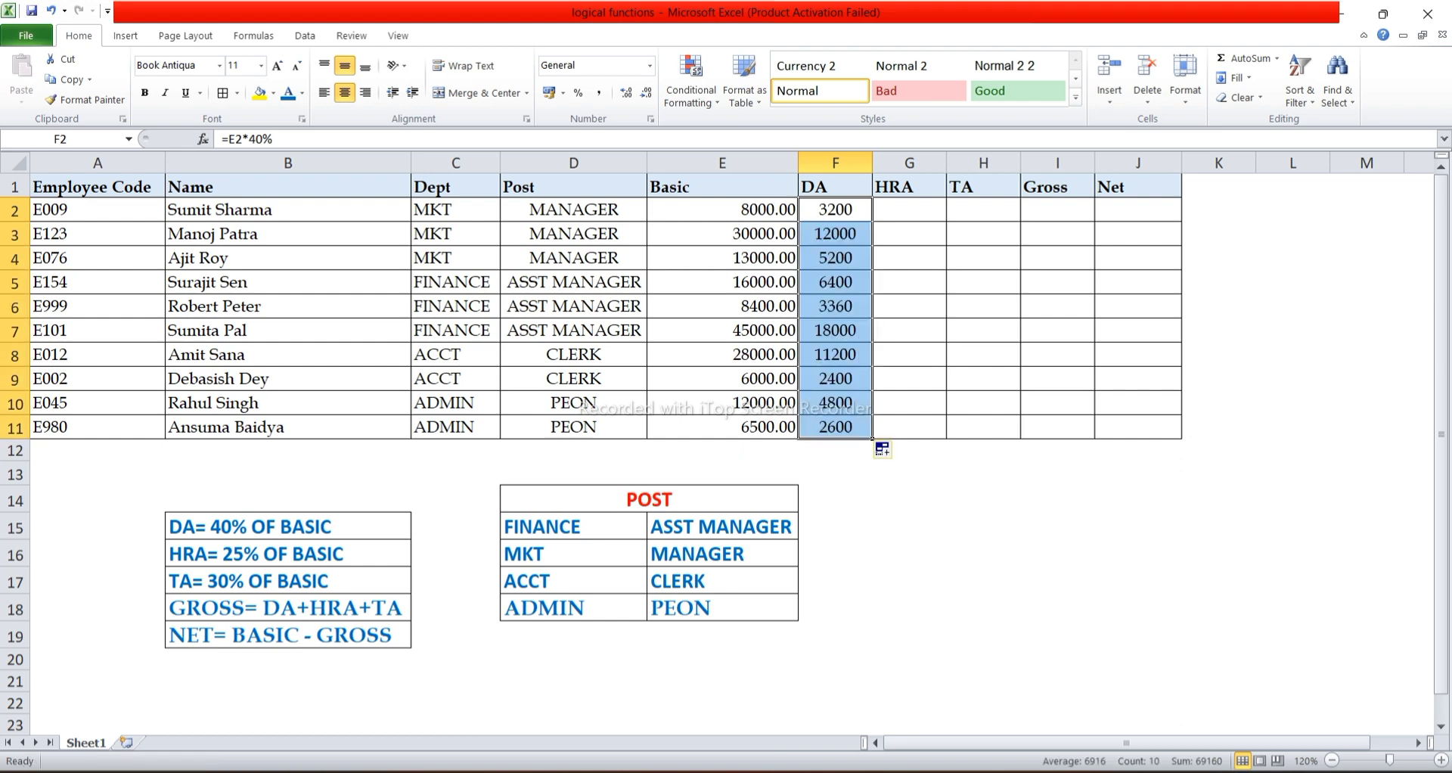
Calculate HRA in G2 as 25% of Basic with =E2*25% and fill the formula down through G11.
click(909, 210)
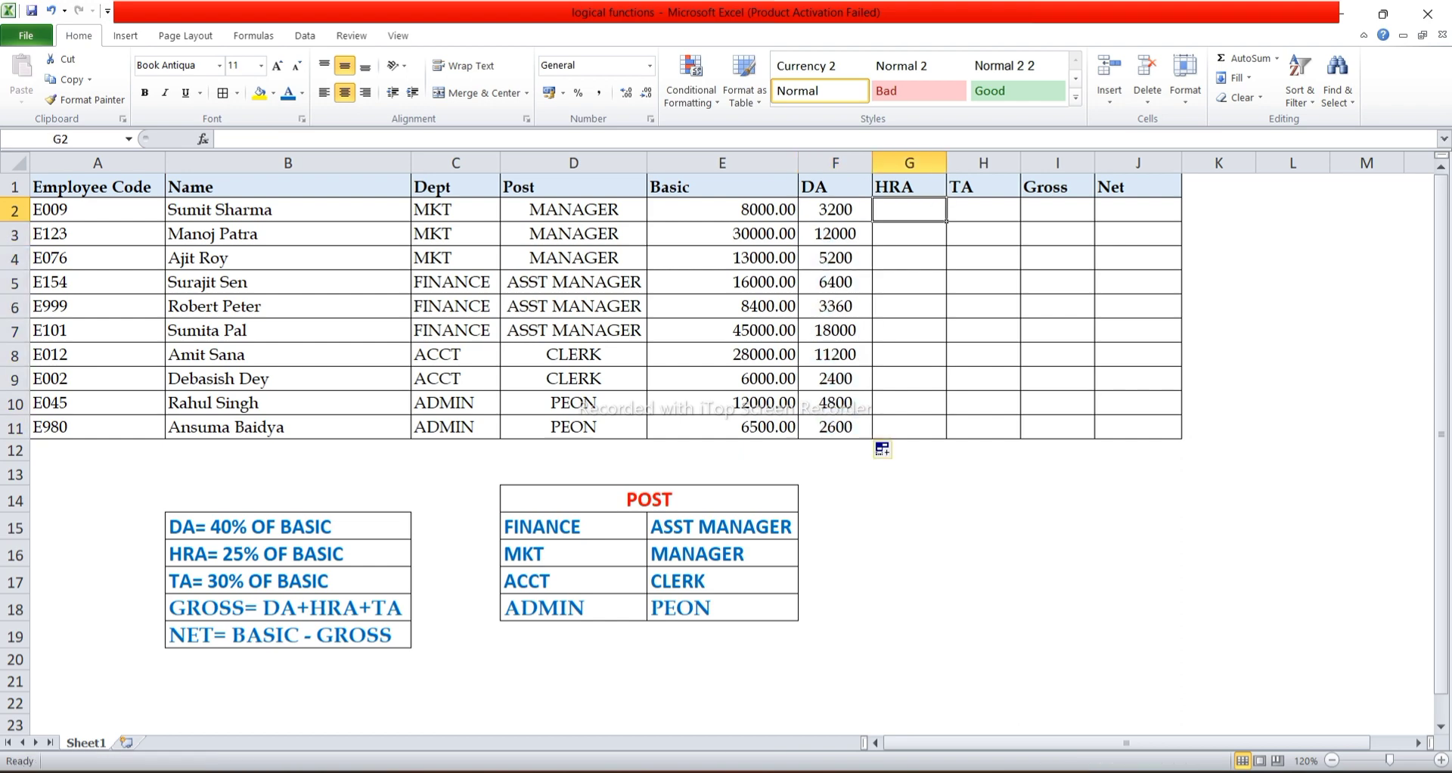
text(=)
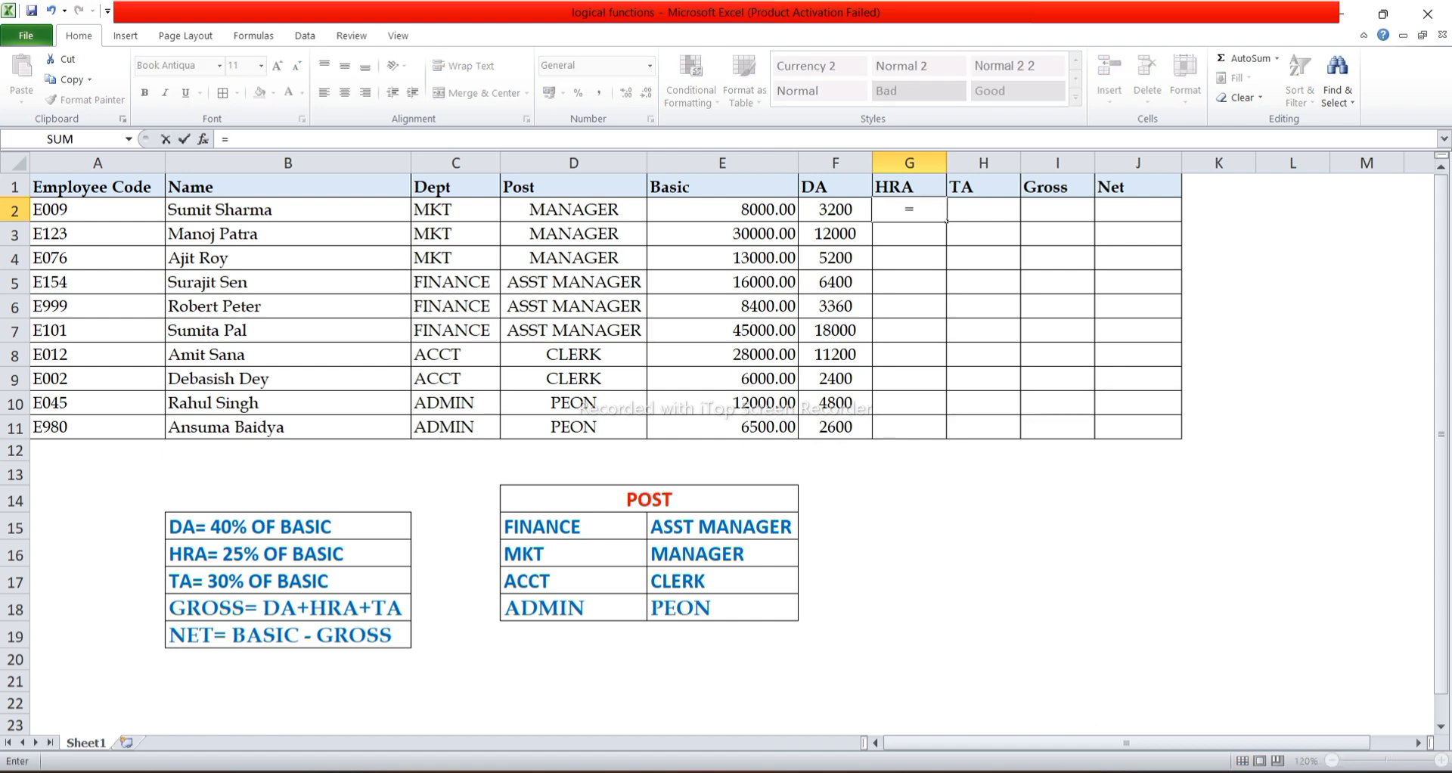
text(E2*)
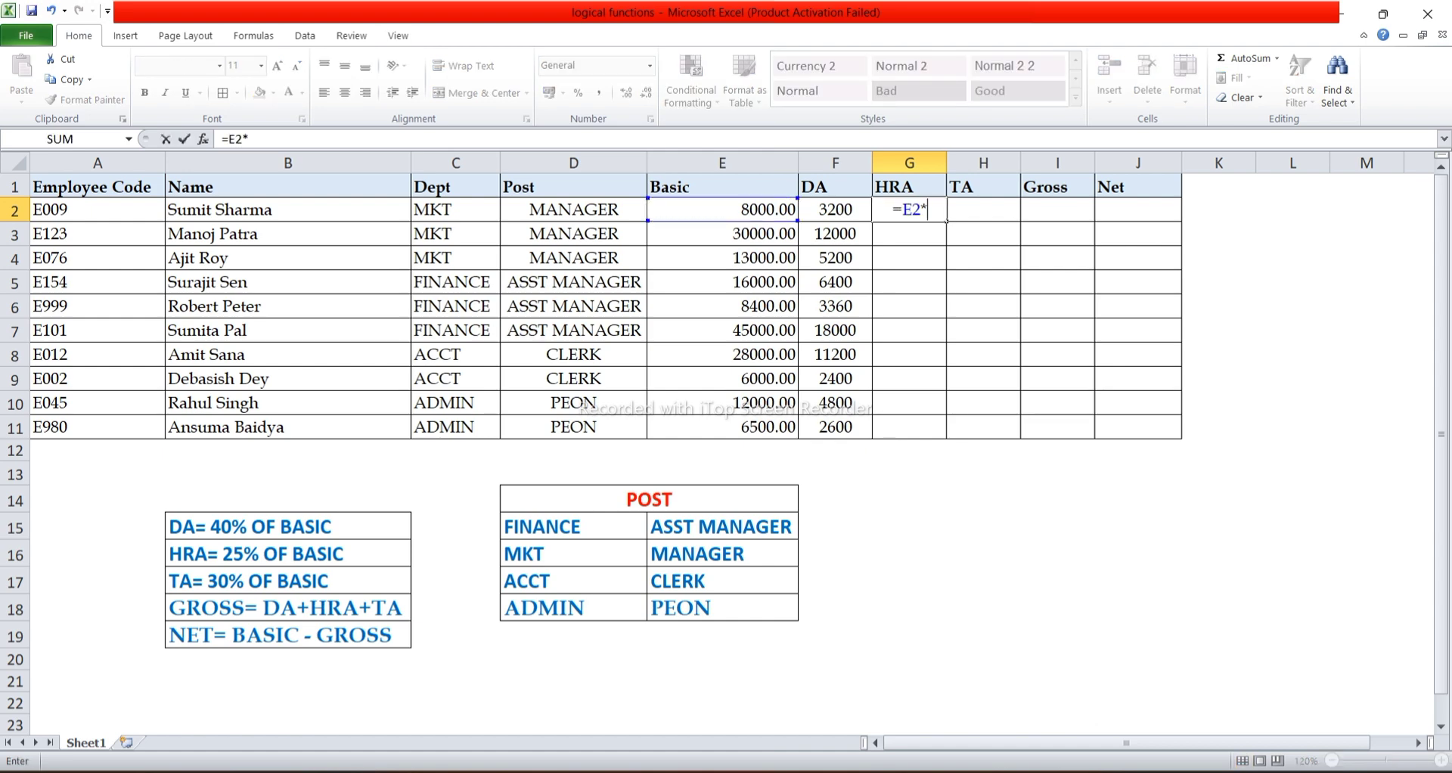
text(25%)
key(Return)
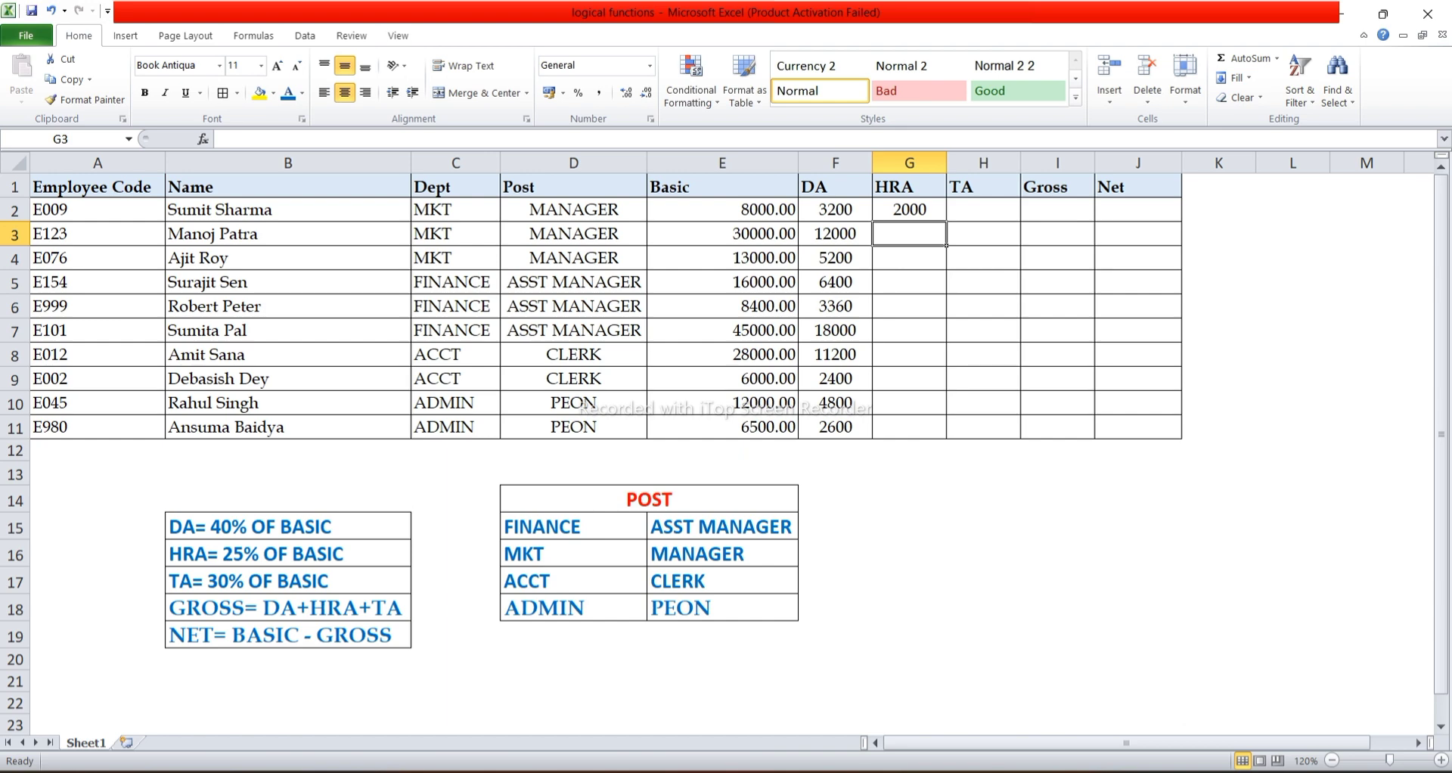
key(Up)
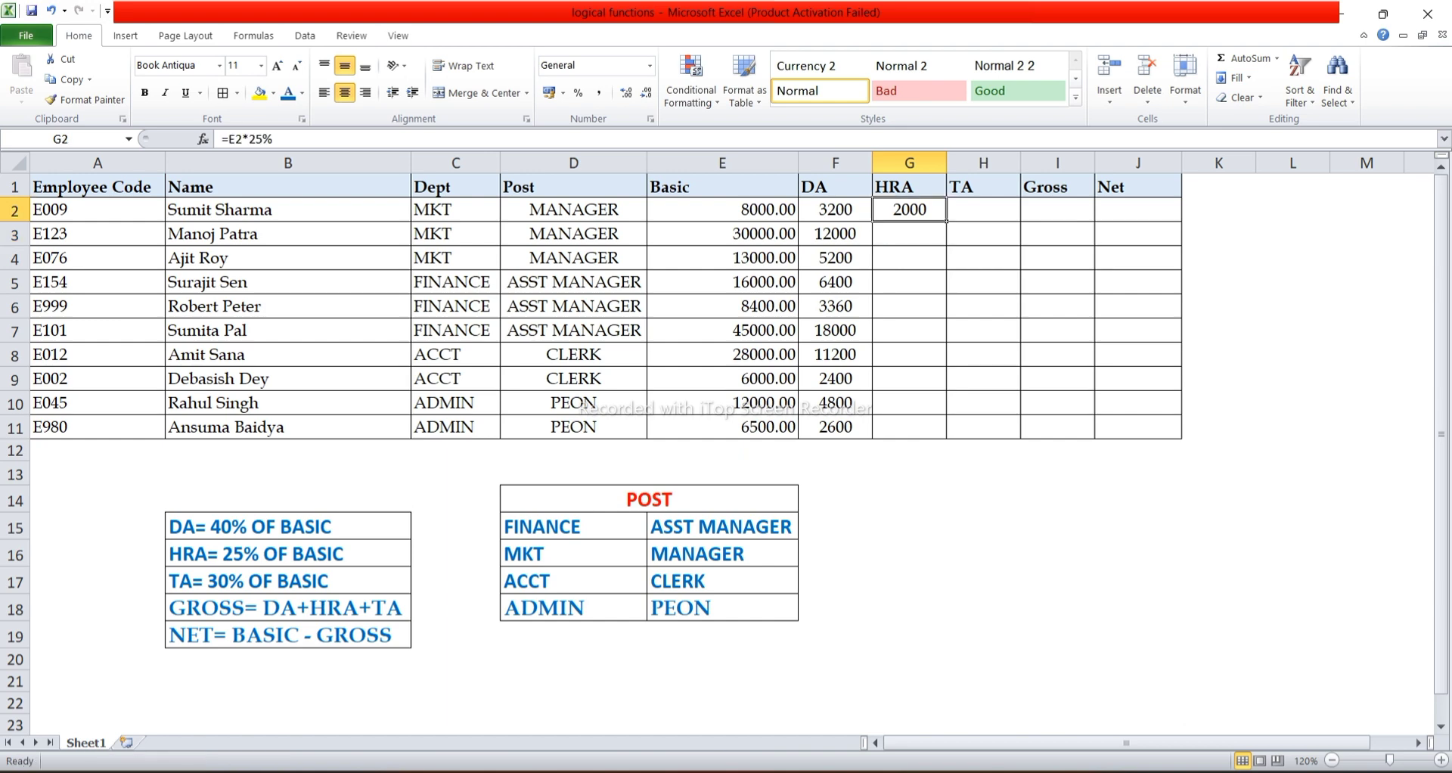
double_click(946, 221)
Calculate TA in H2 as 30% of Basic with =E2*30% and fill the formula down through H11.
key(Right)
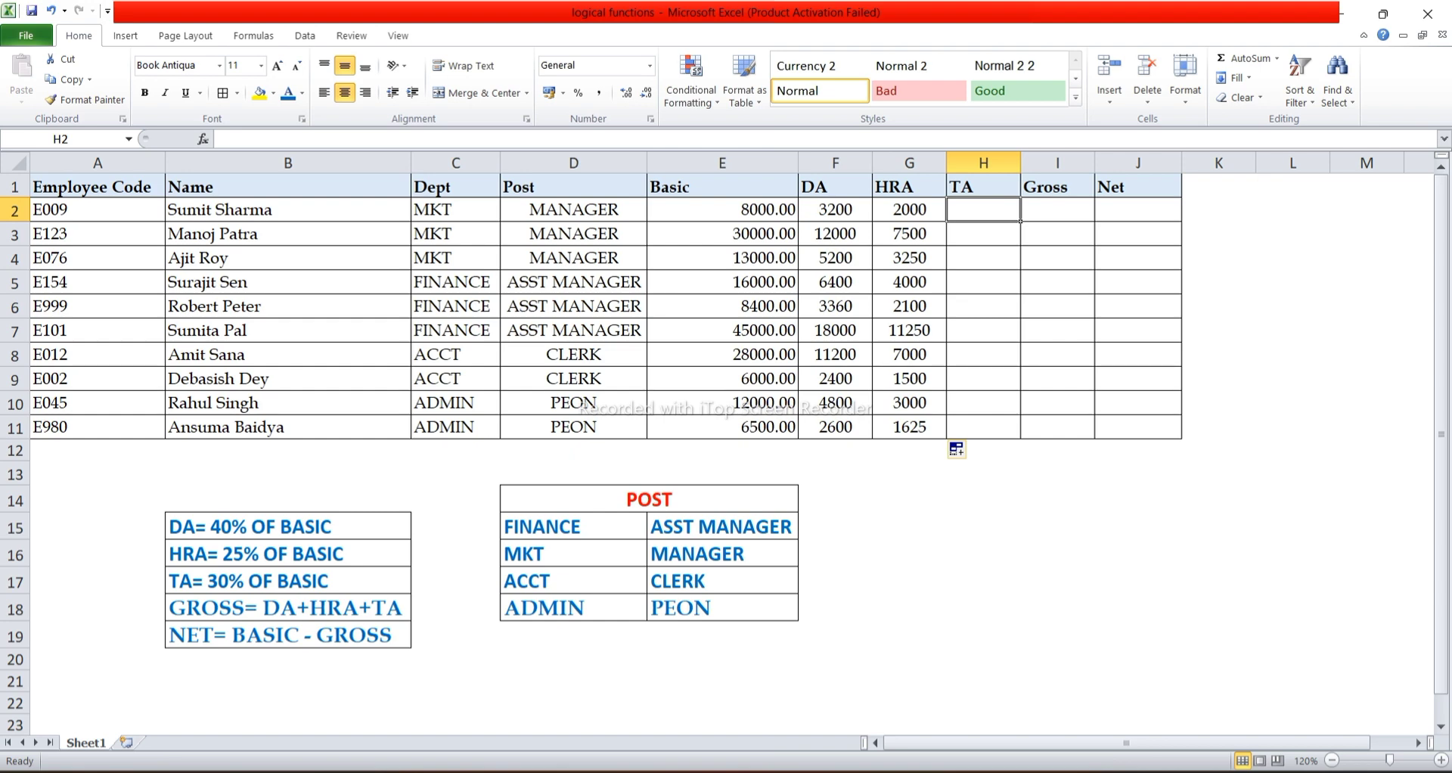
text(=)
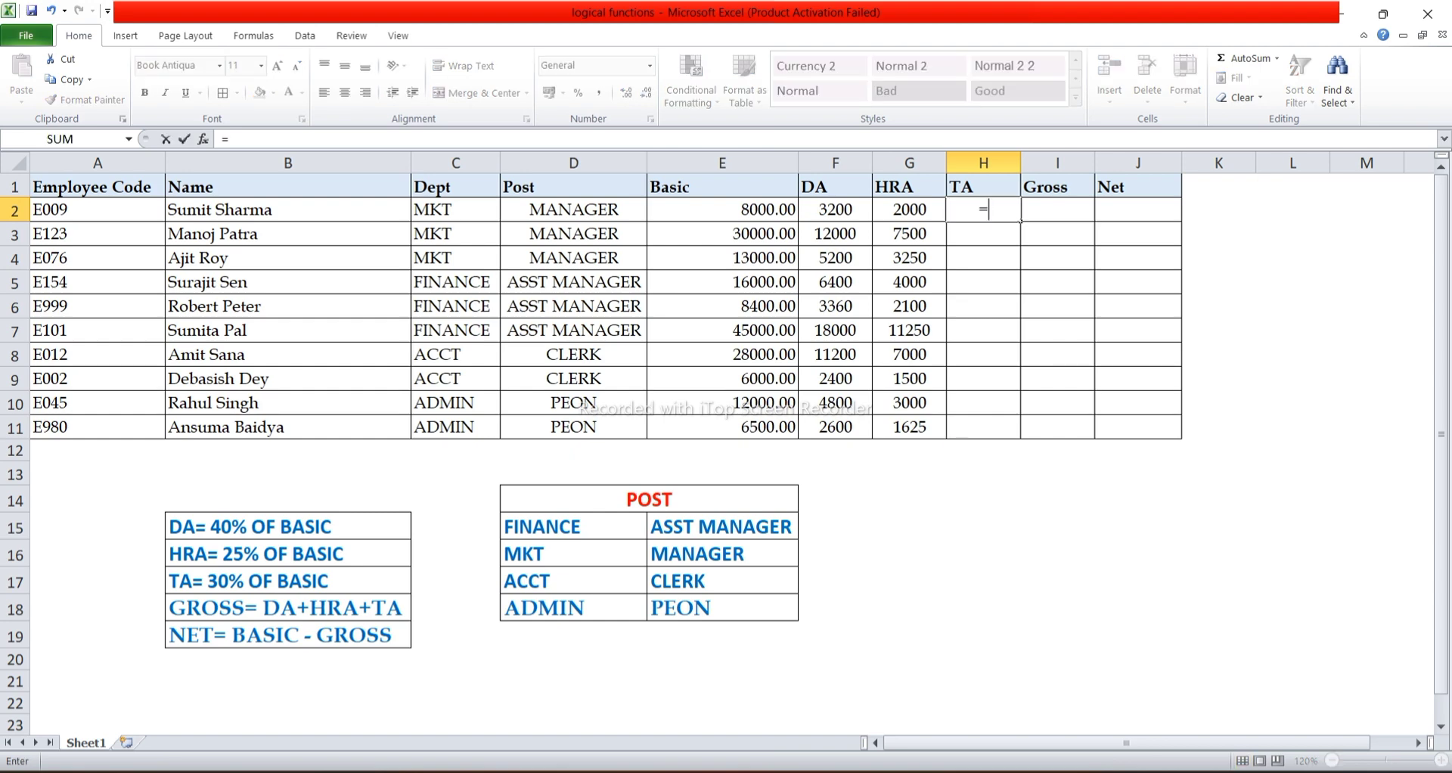
text(E2*)
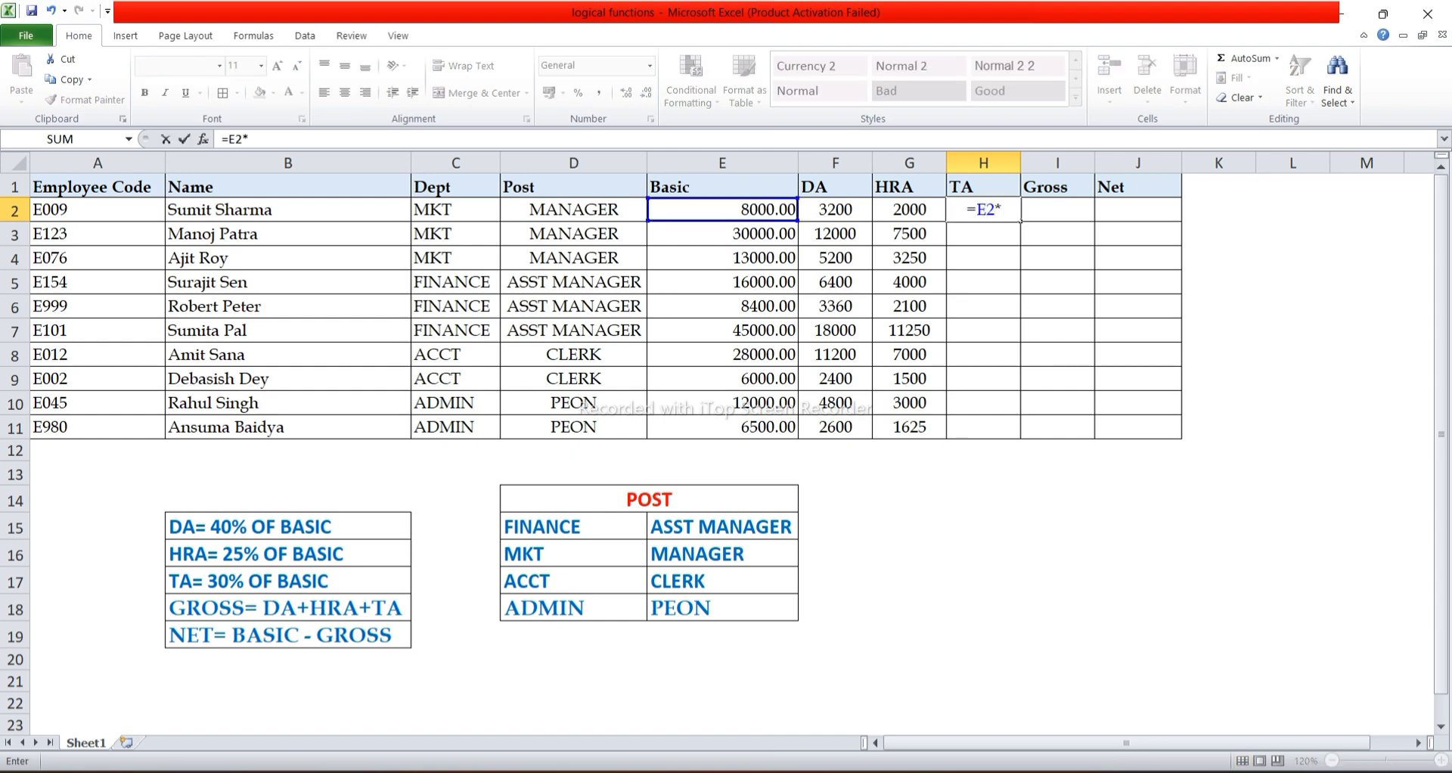
text(30%)
key(Return)
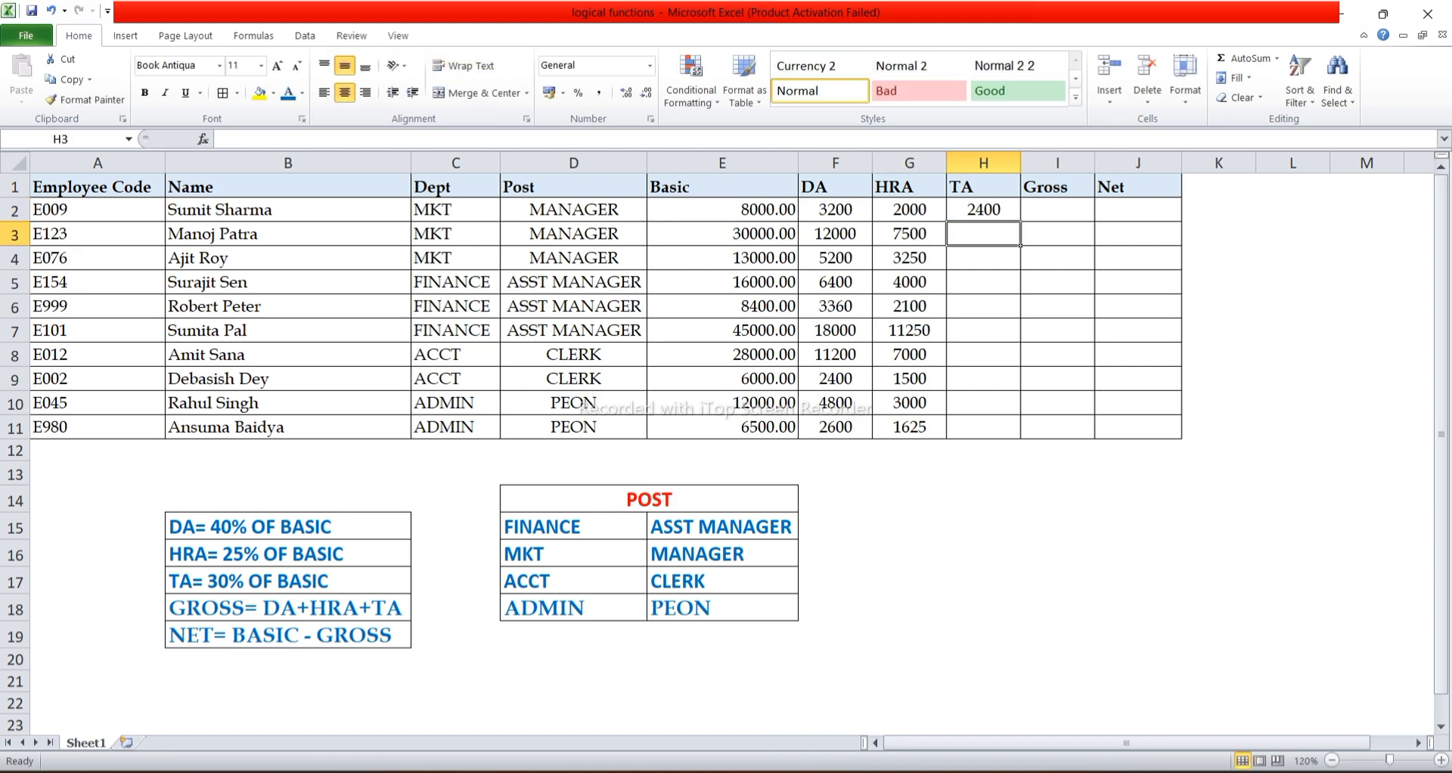
click(983, 211)
drag(1021, 221, 1021, 439)
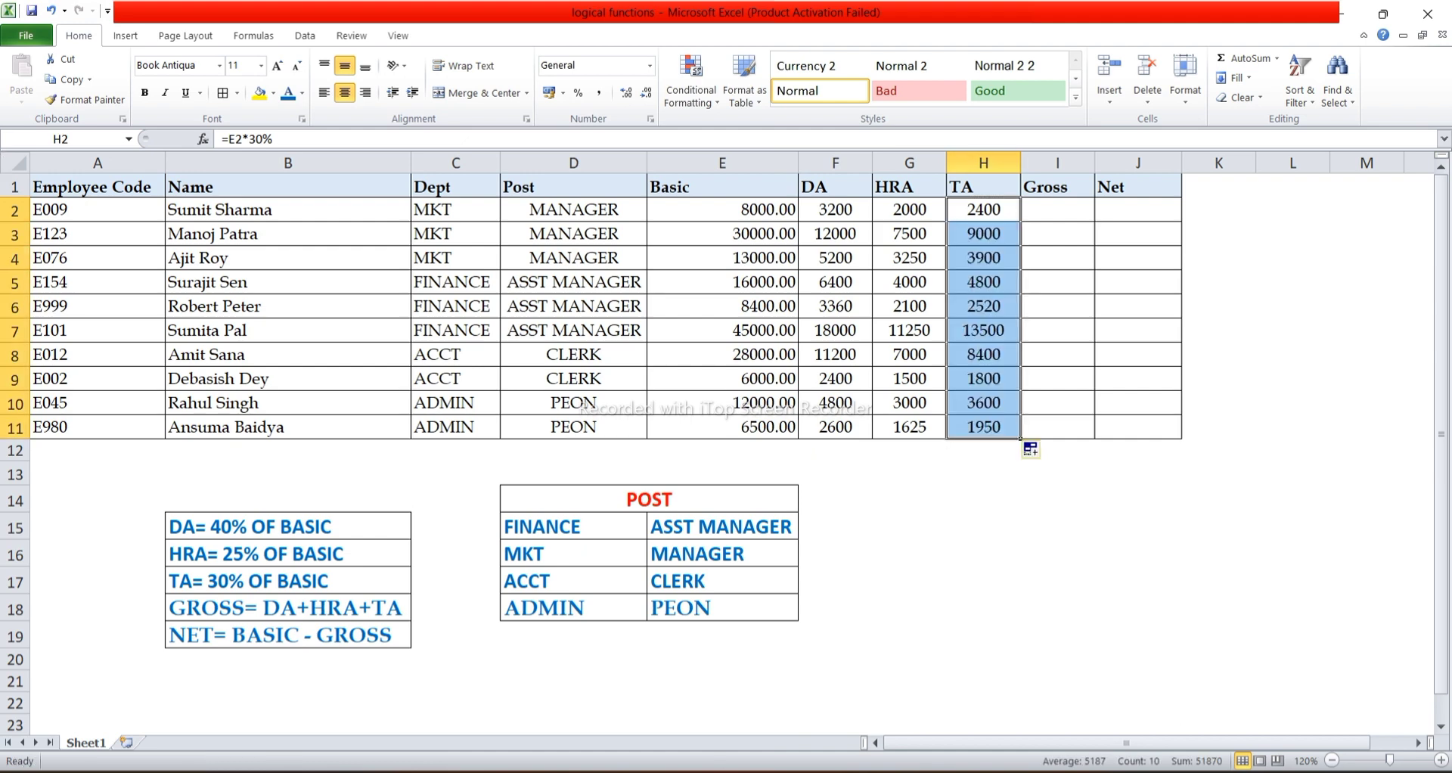
Total DA, HRA and TA in Gross cell I2 with =SUM(F2:H2) and fill the formula down through I11.
click(1057, 210)
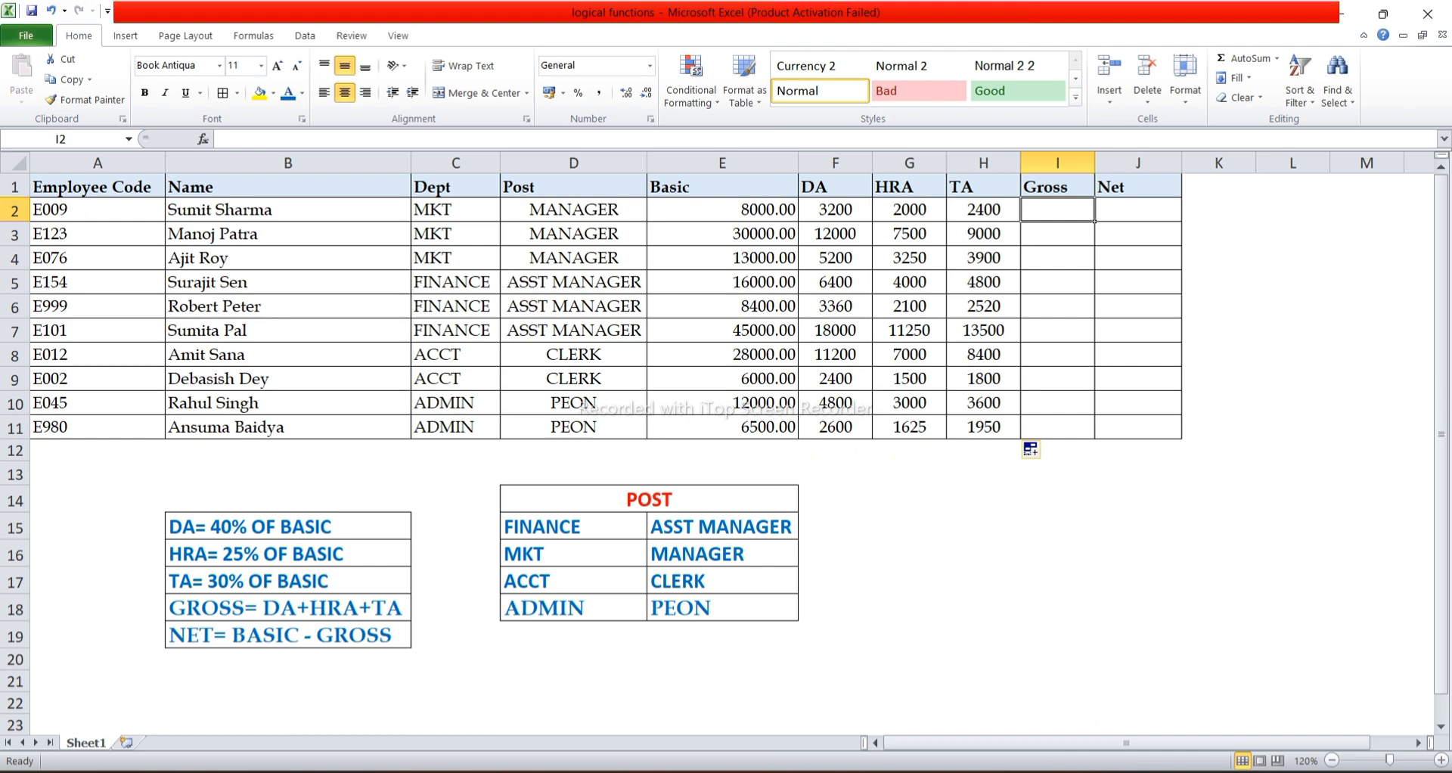
text(=)
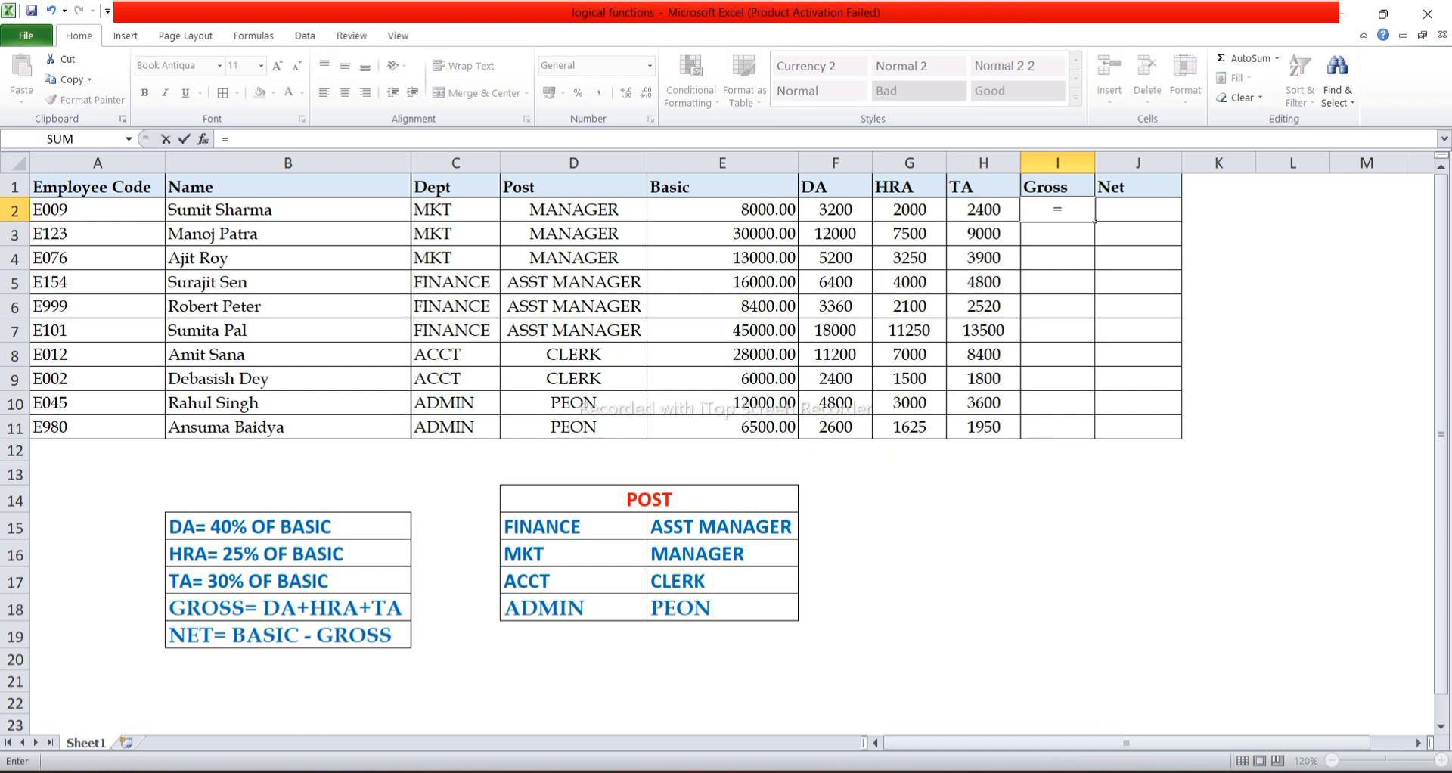
text(SUM()
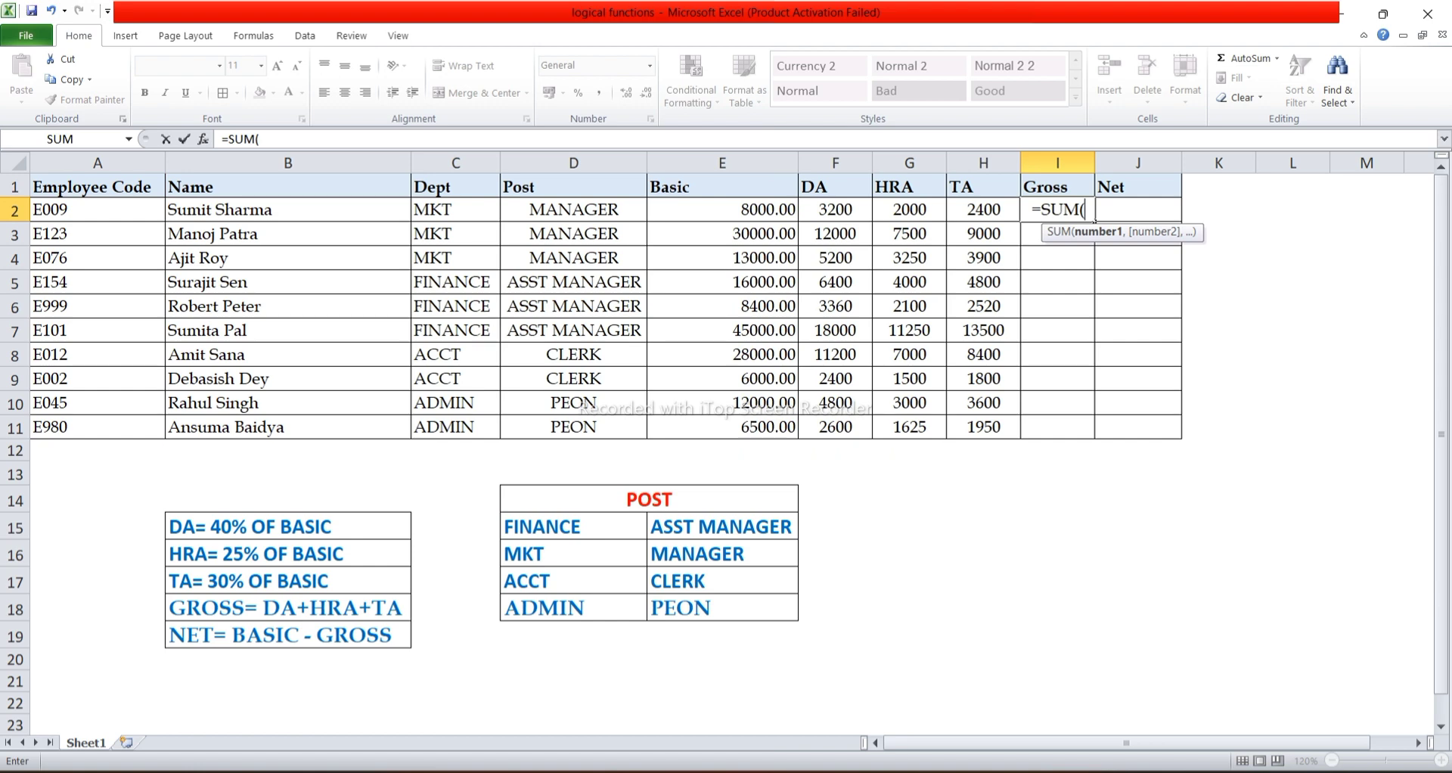
drag(834, 210, 983, 209)
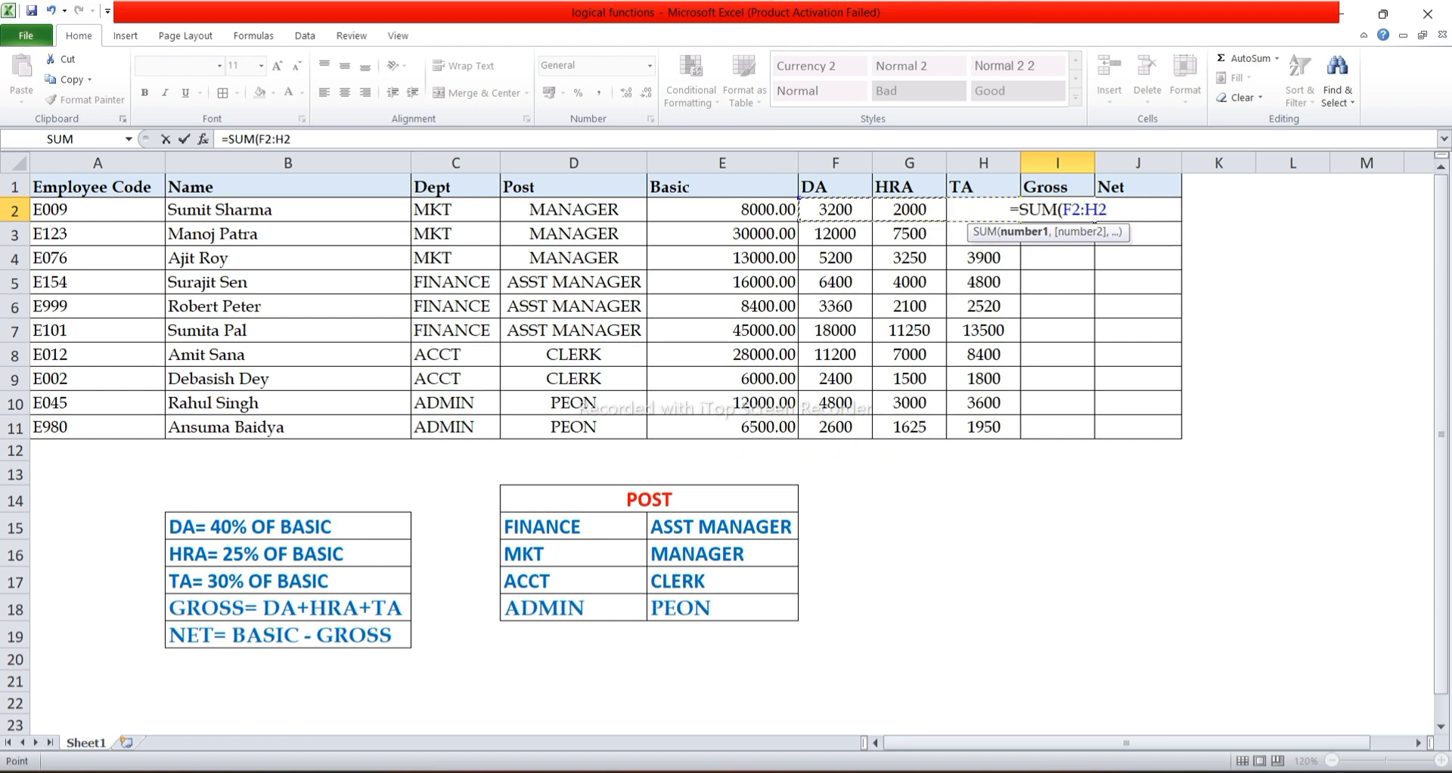
text())
key(Return)
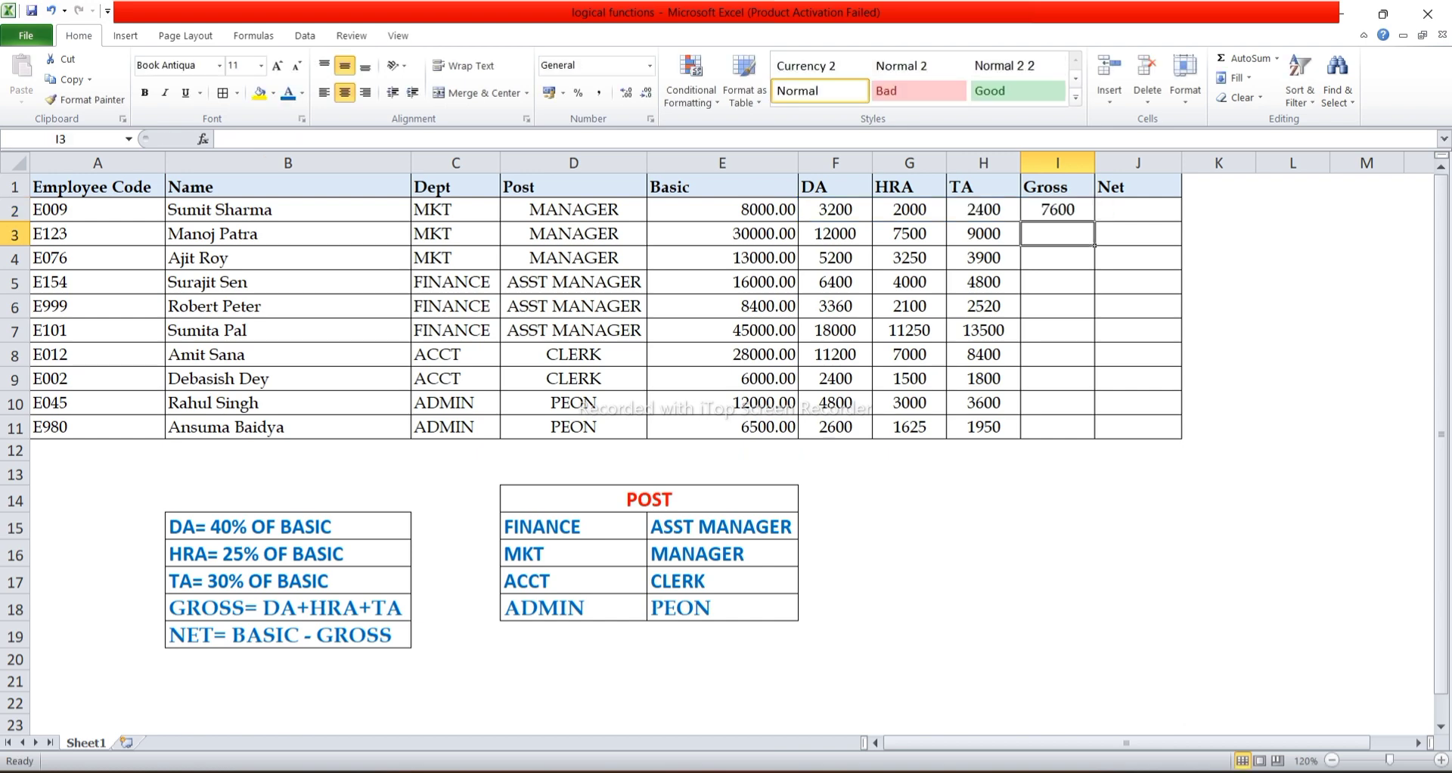
click(1058, 209)
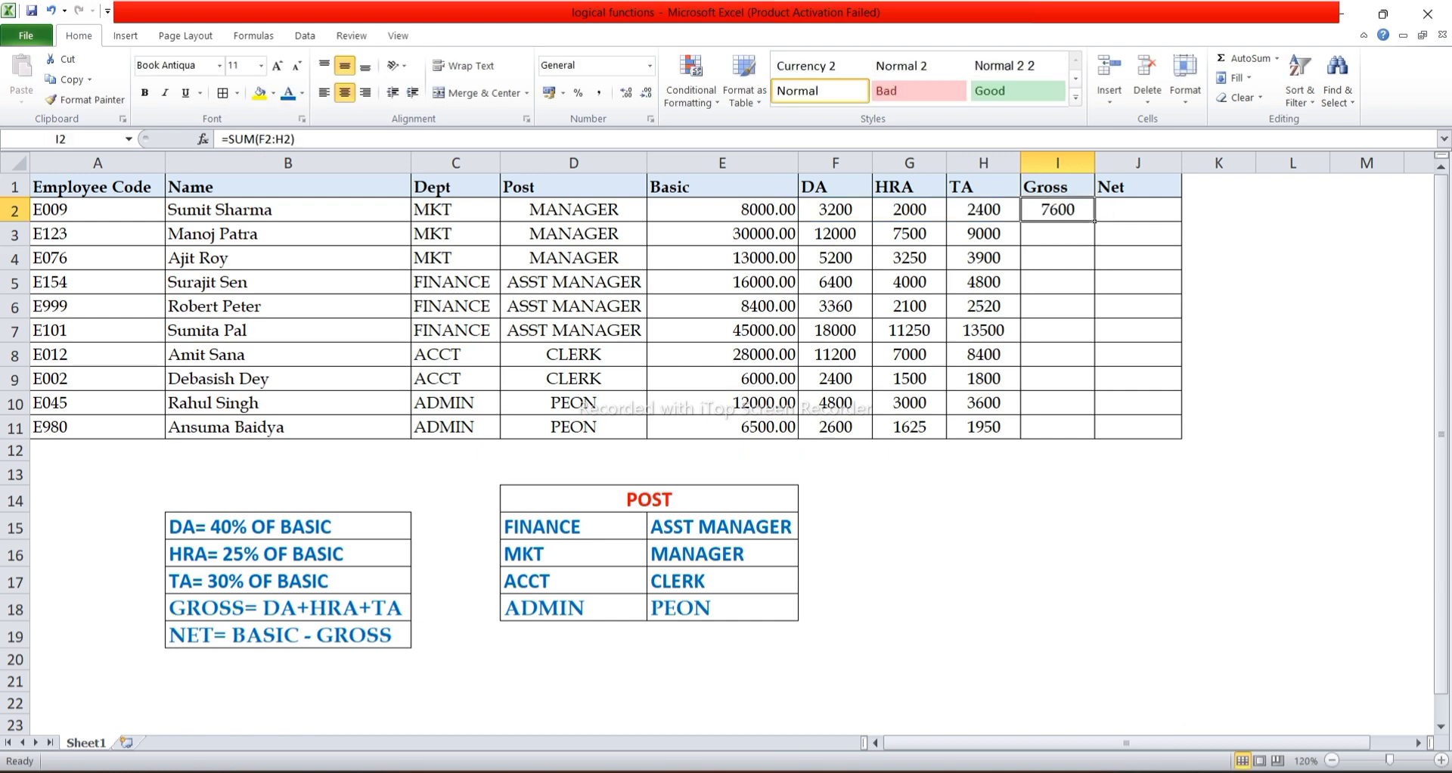
drag(1095, 221, 1094, 437)
Calculate Net in J2 as Basic minus Gross with =(E2-I2) and fill the formula down through J11.
click(1138, 210)
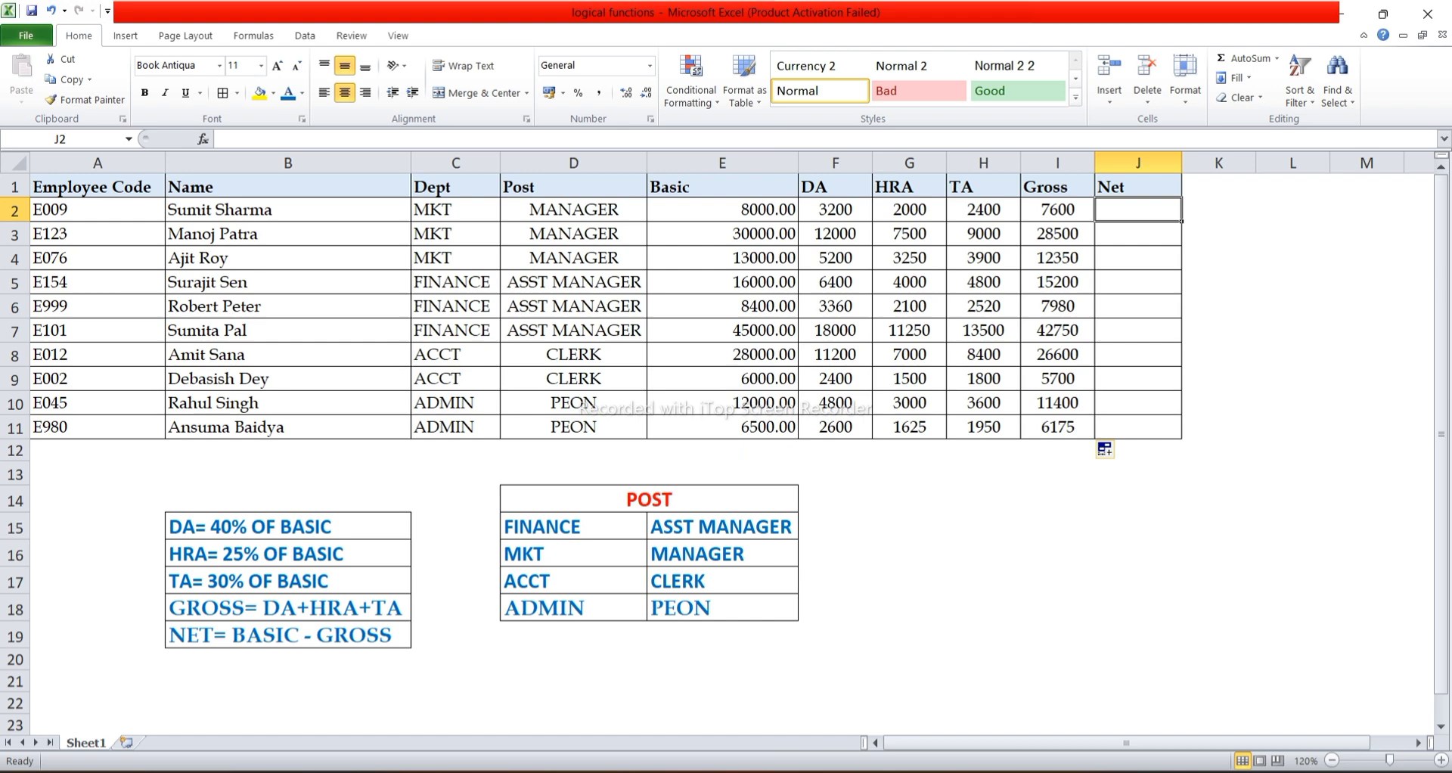
text(=)
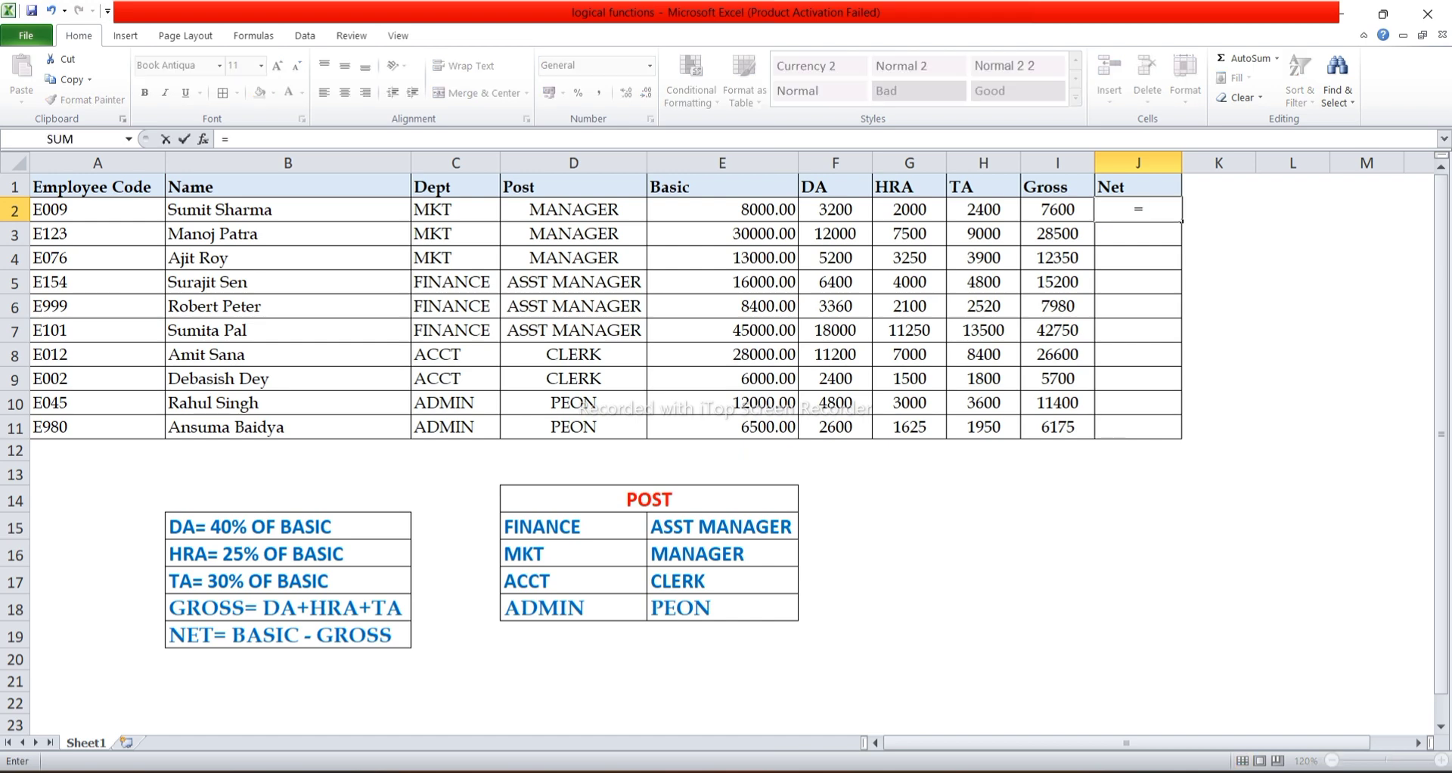
text((E2-)
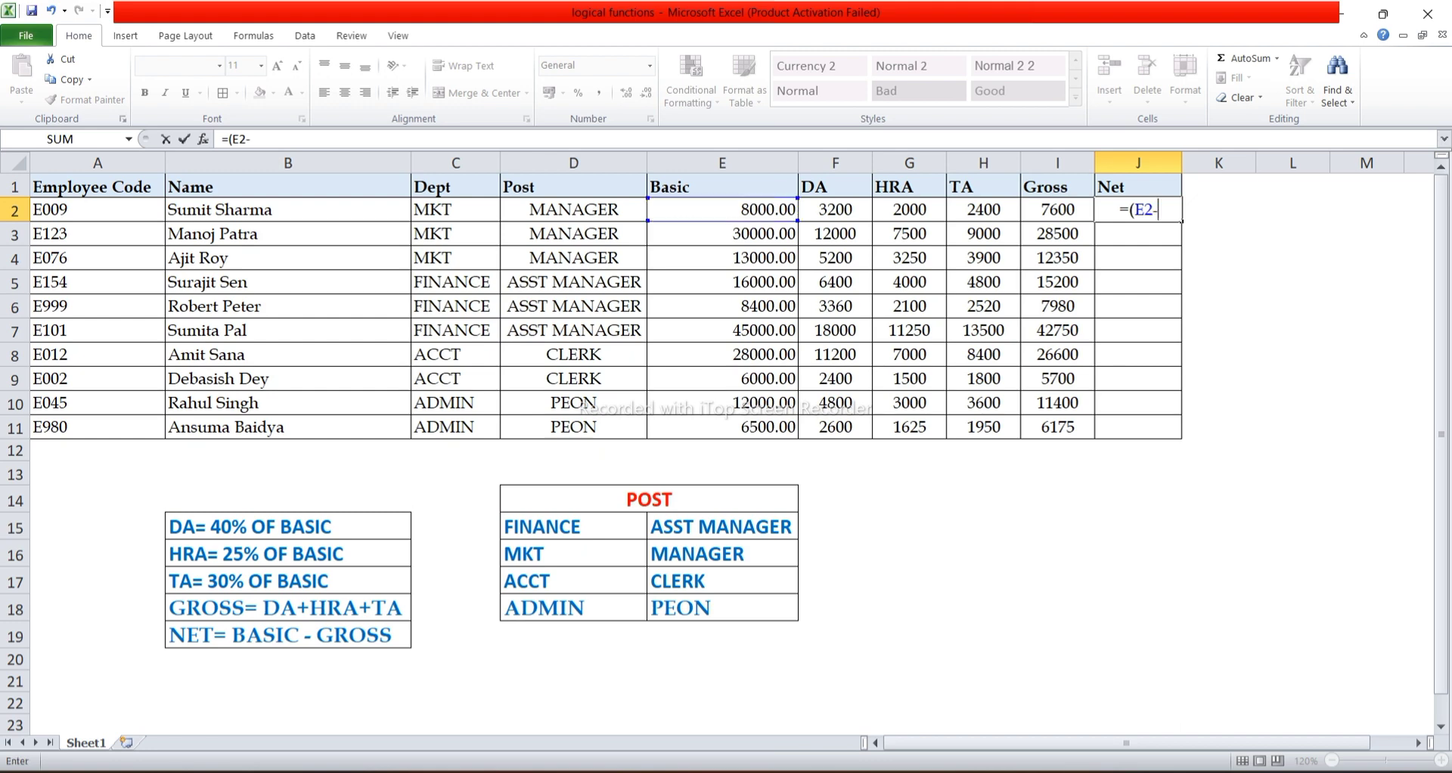
key(Left)
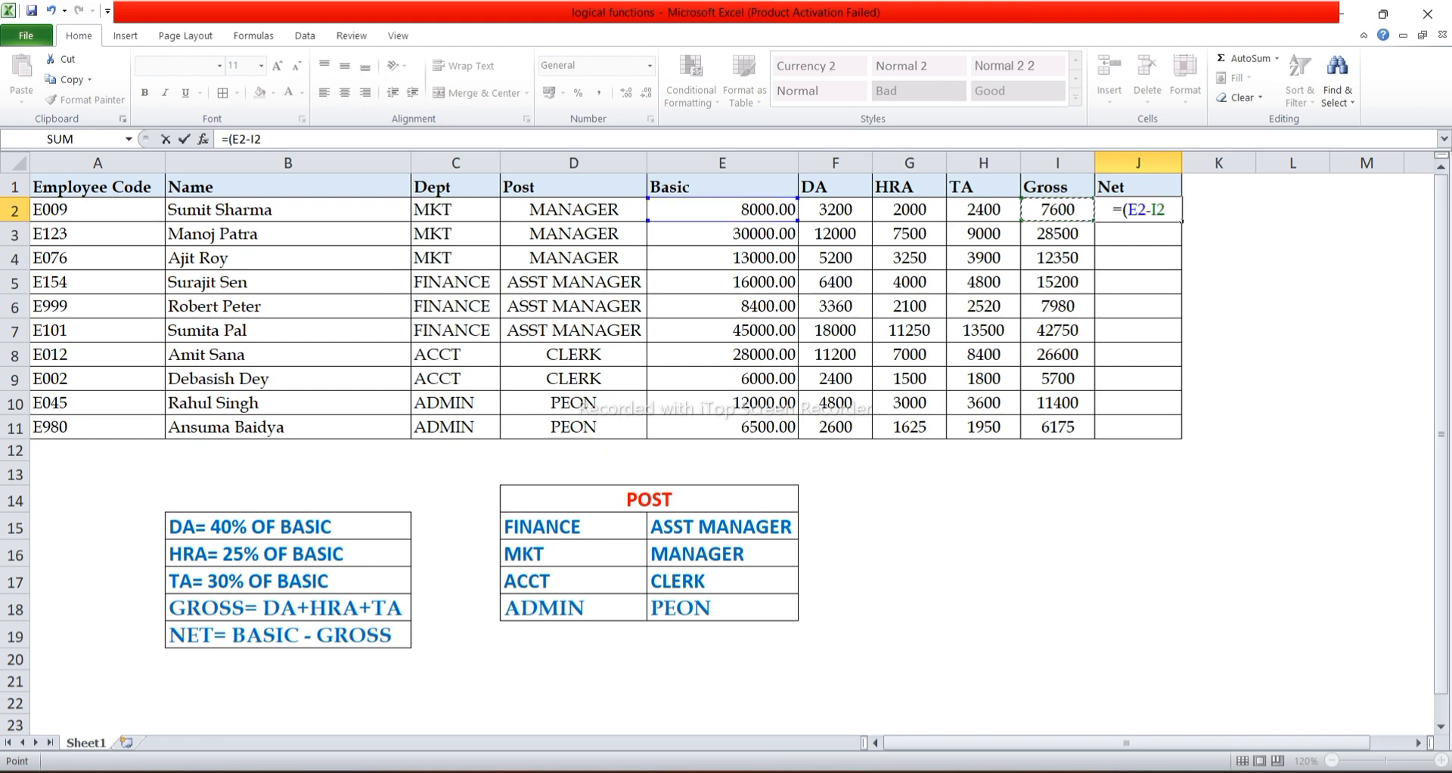
text())
key(Return)
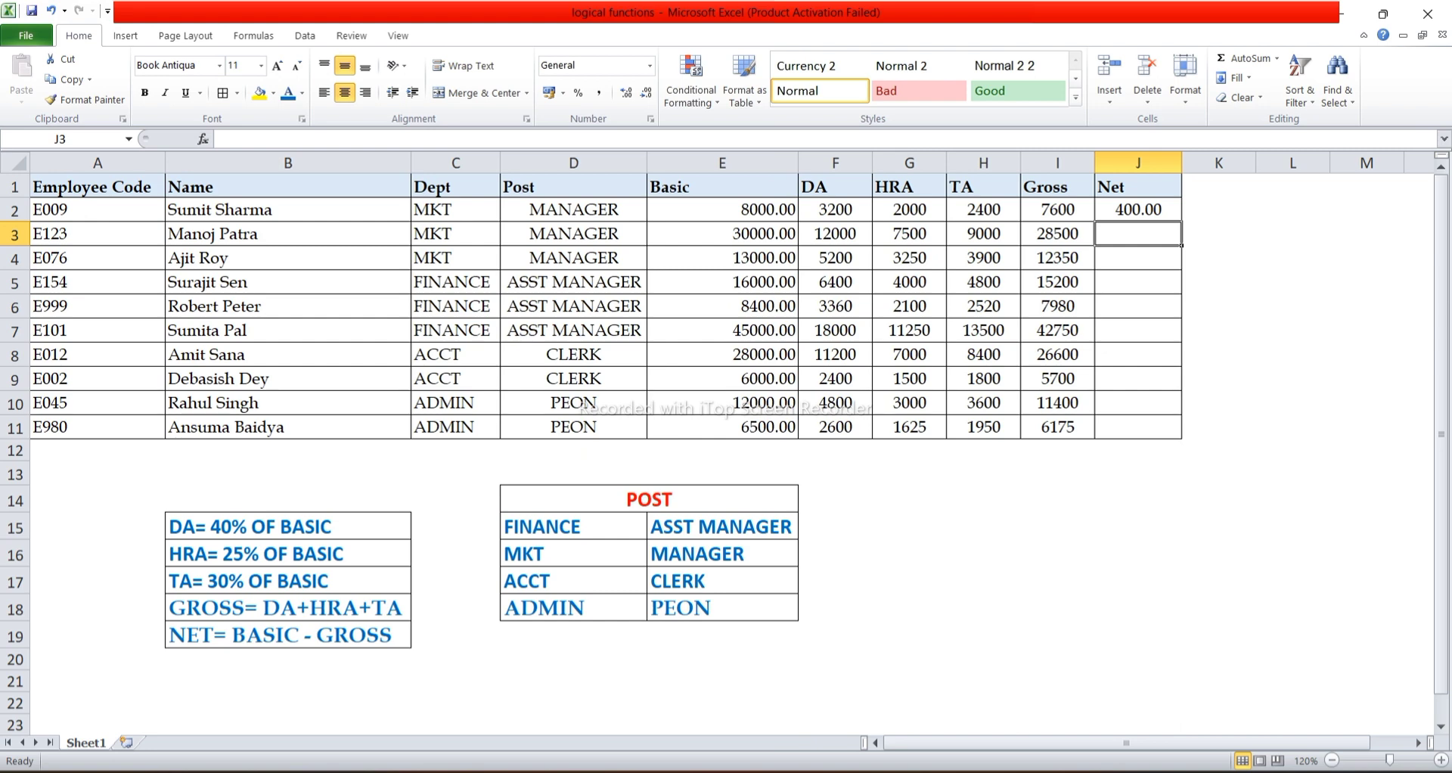
click(1138, 209)
double_click(1181, 221)
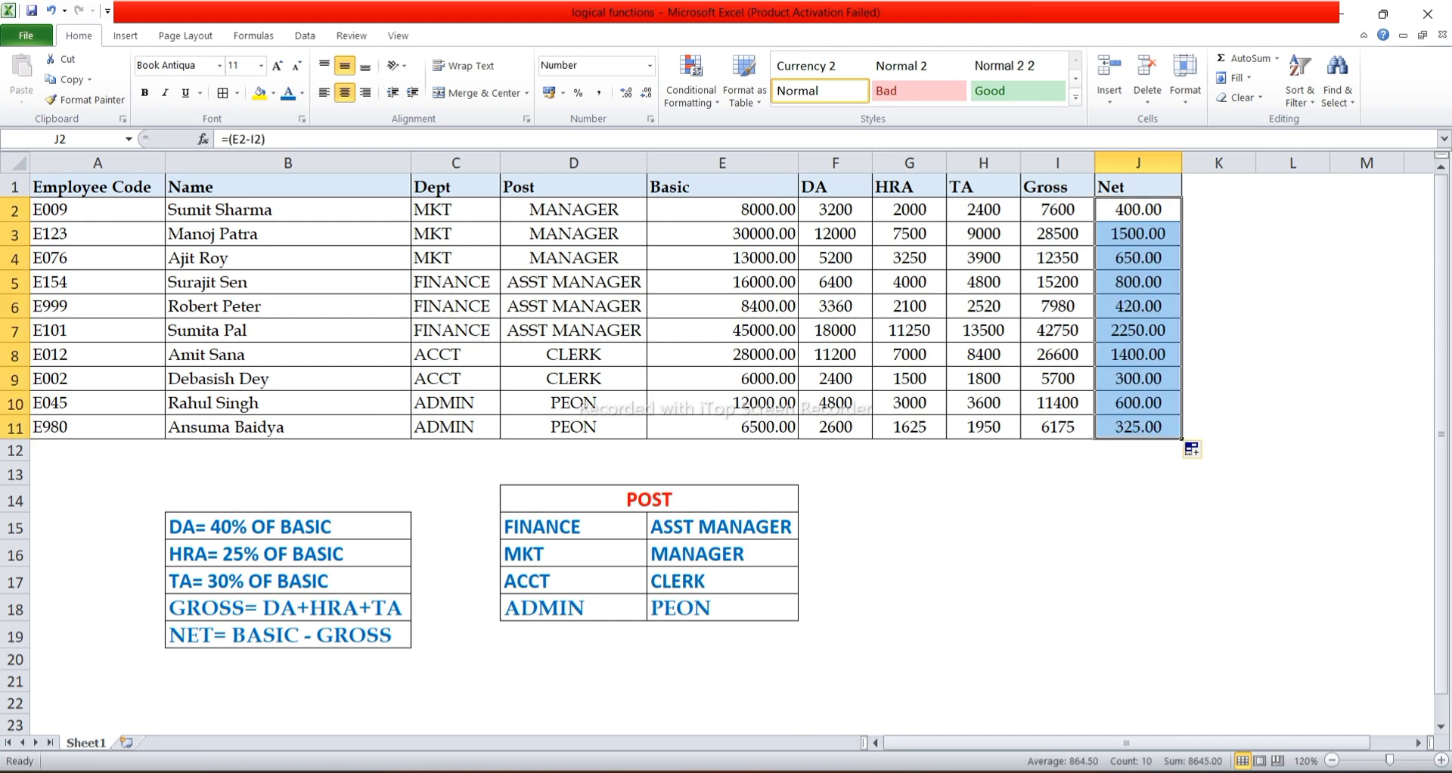
click(1139, 499)
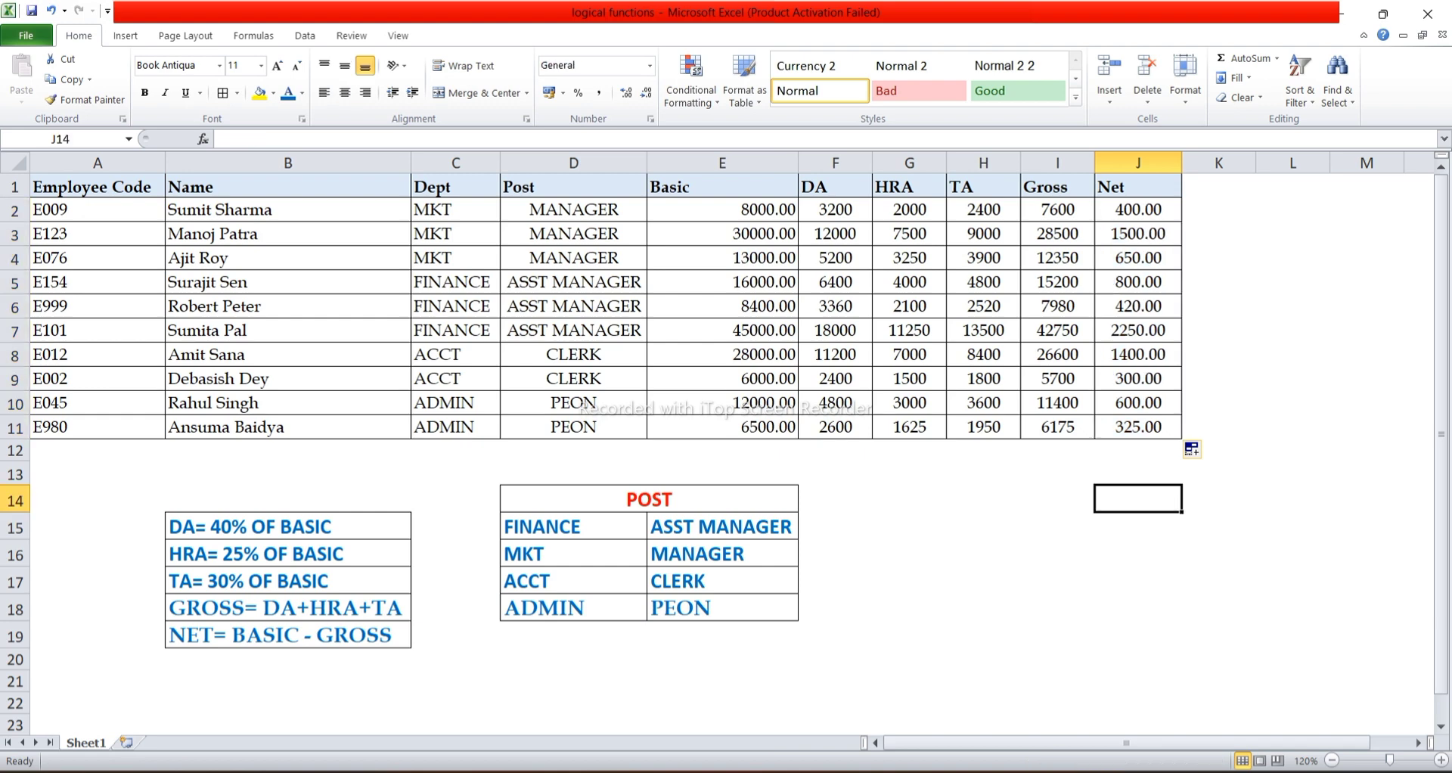